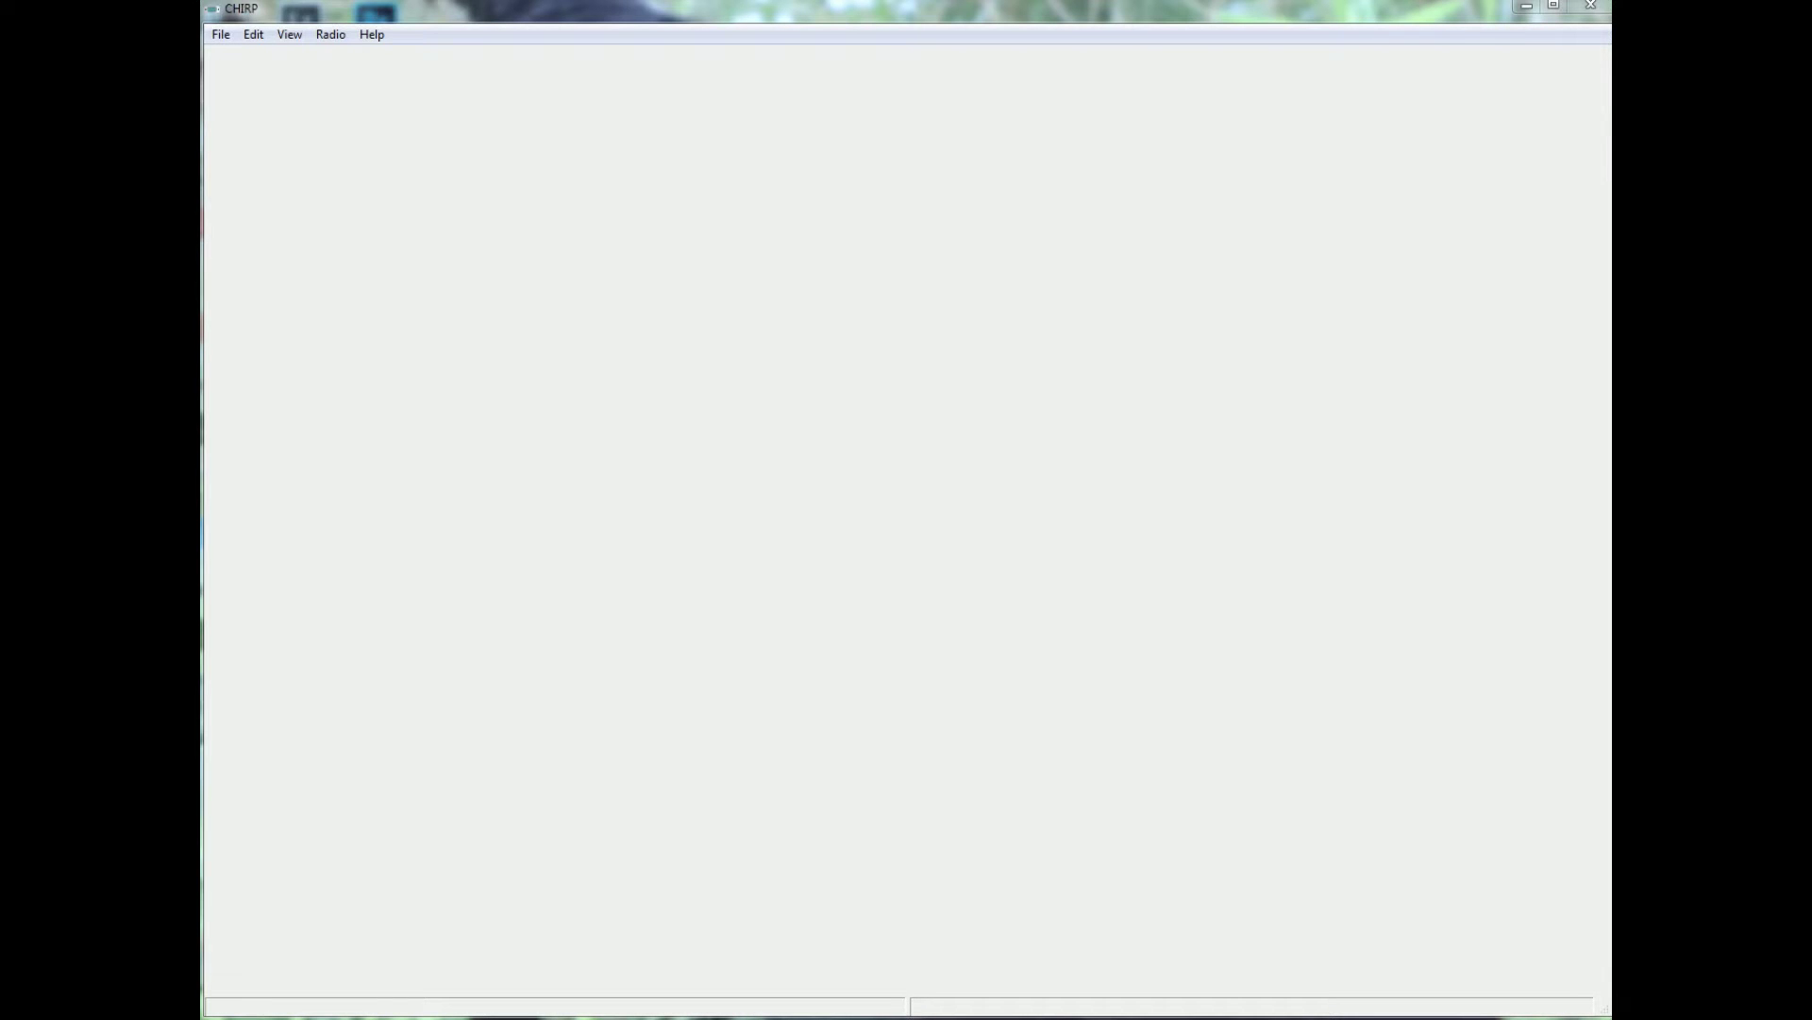
Download the memory channels from the Baofeng BF-F8HP radio on port COM1
{"action": "left_click", "coordinate": [324, 31]}
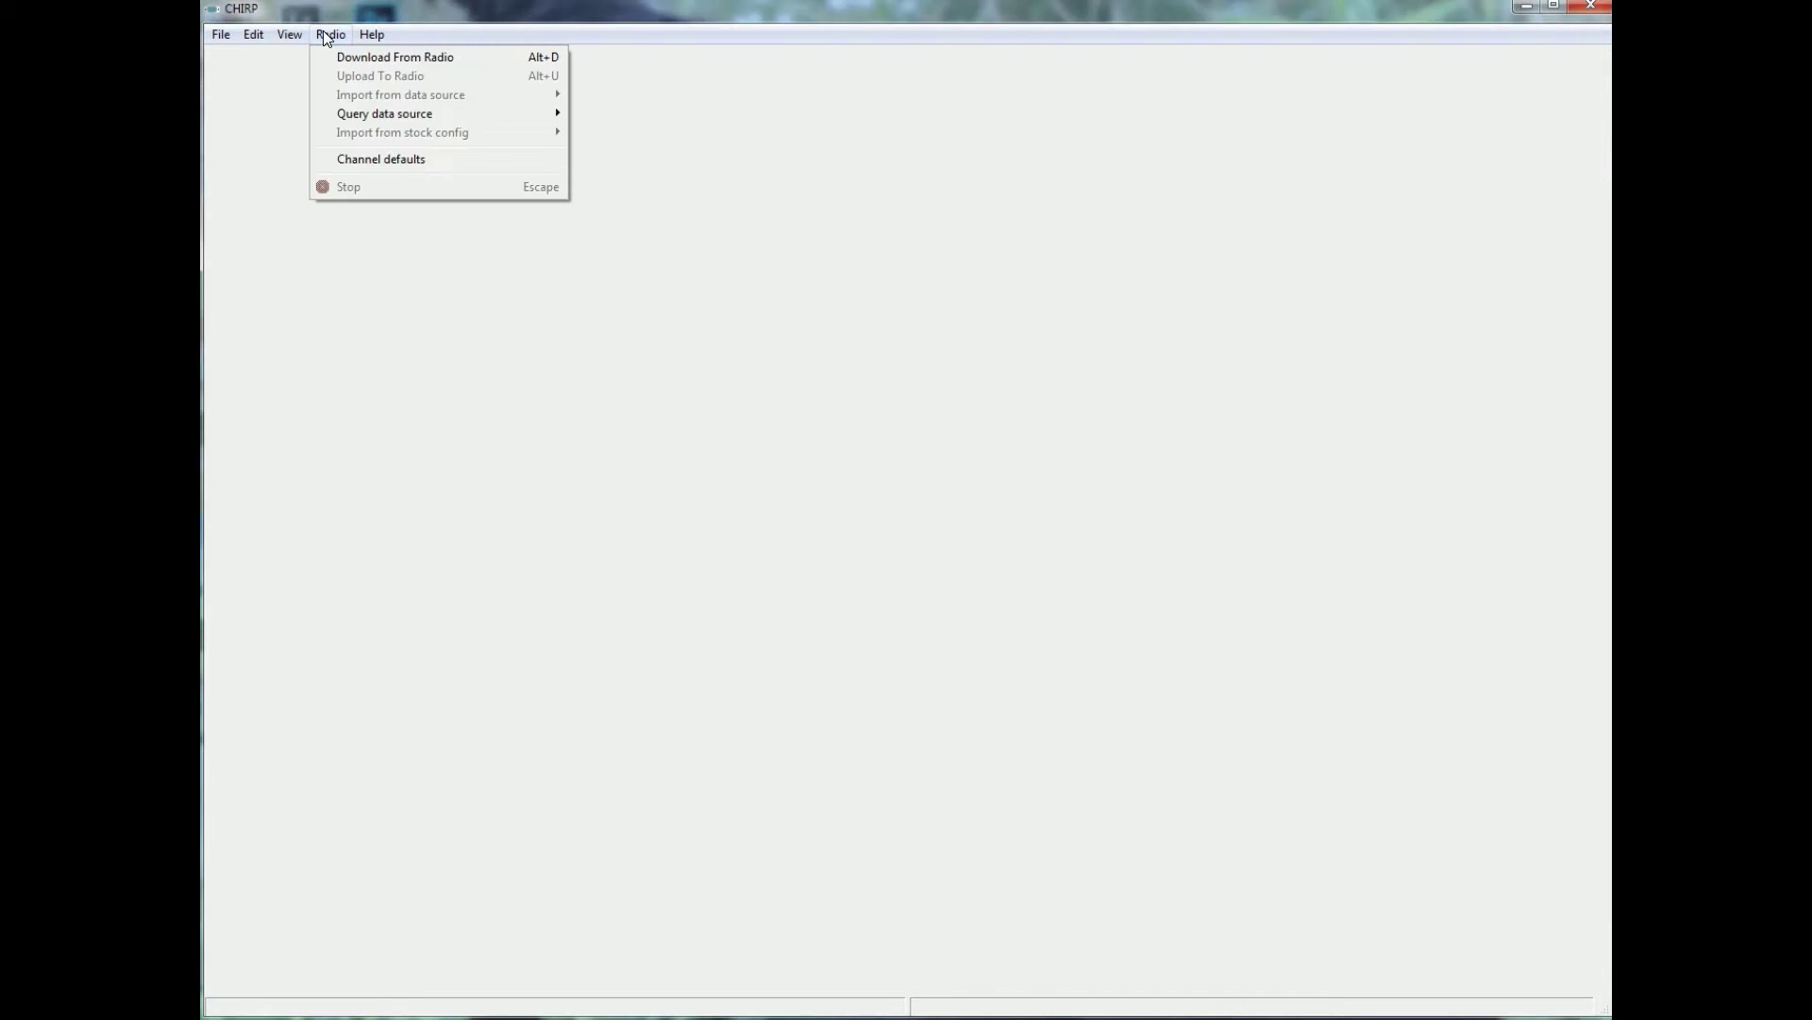
{"action": "left_click", "coordinate": [346, 57]}
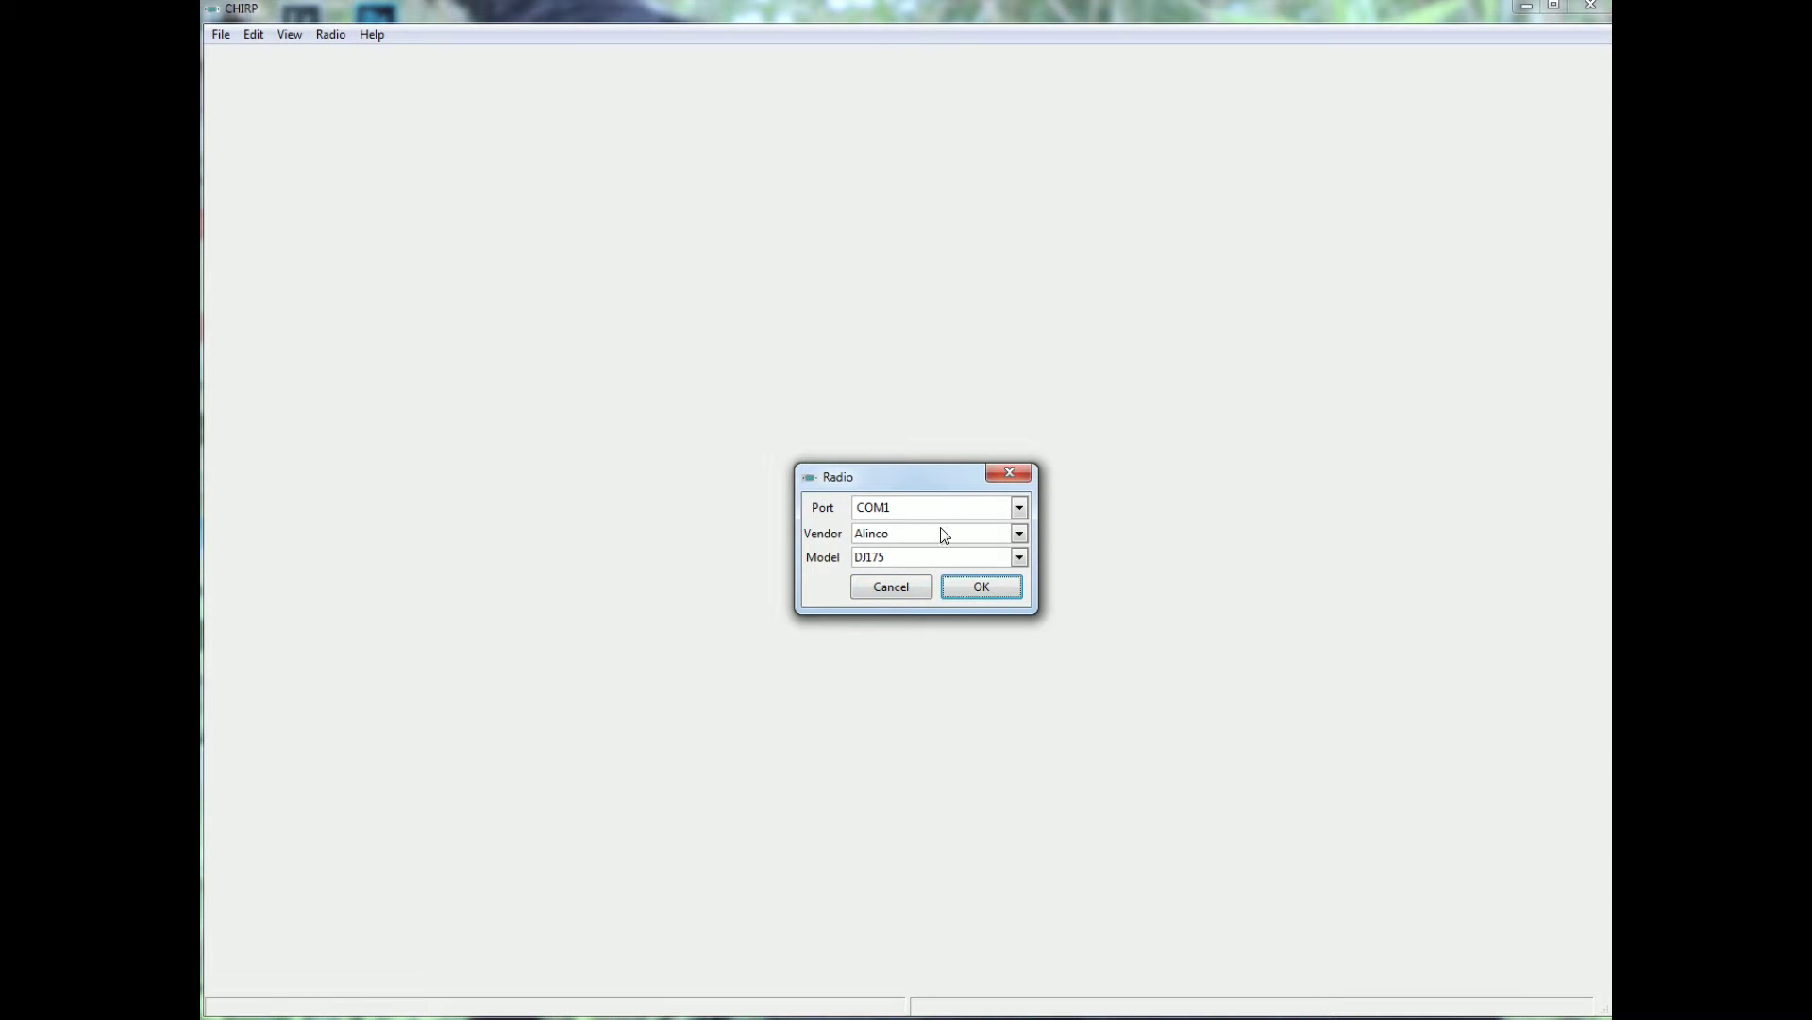
{"action": "left_click", "coordinate": [944, 535]}
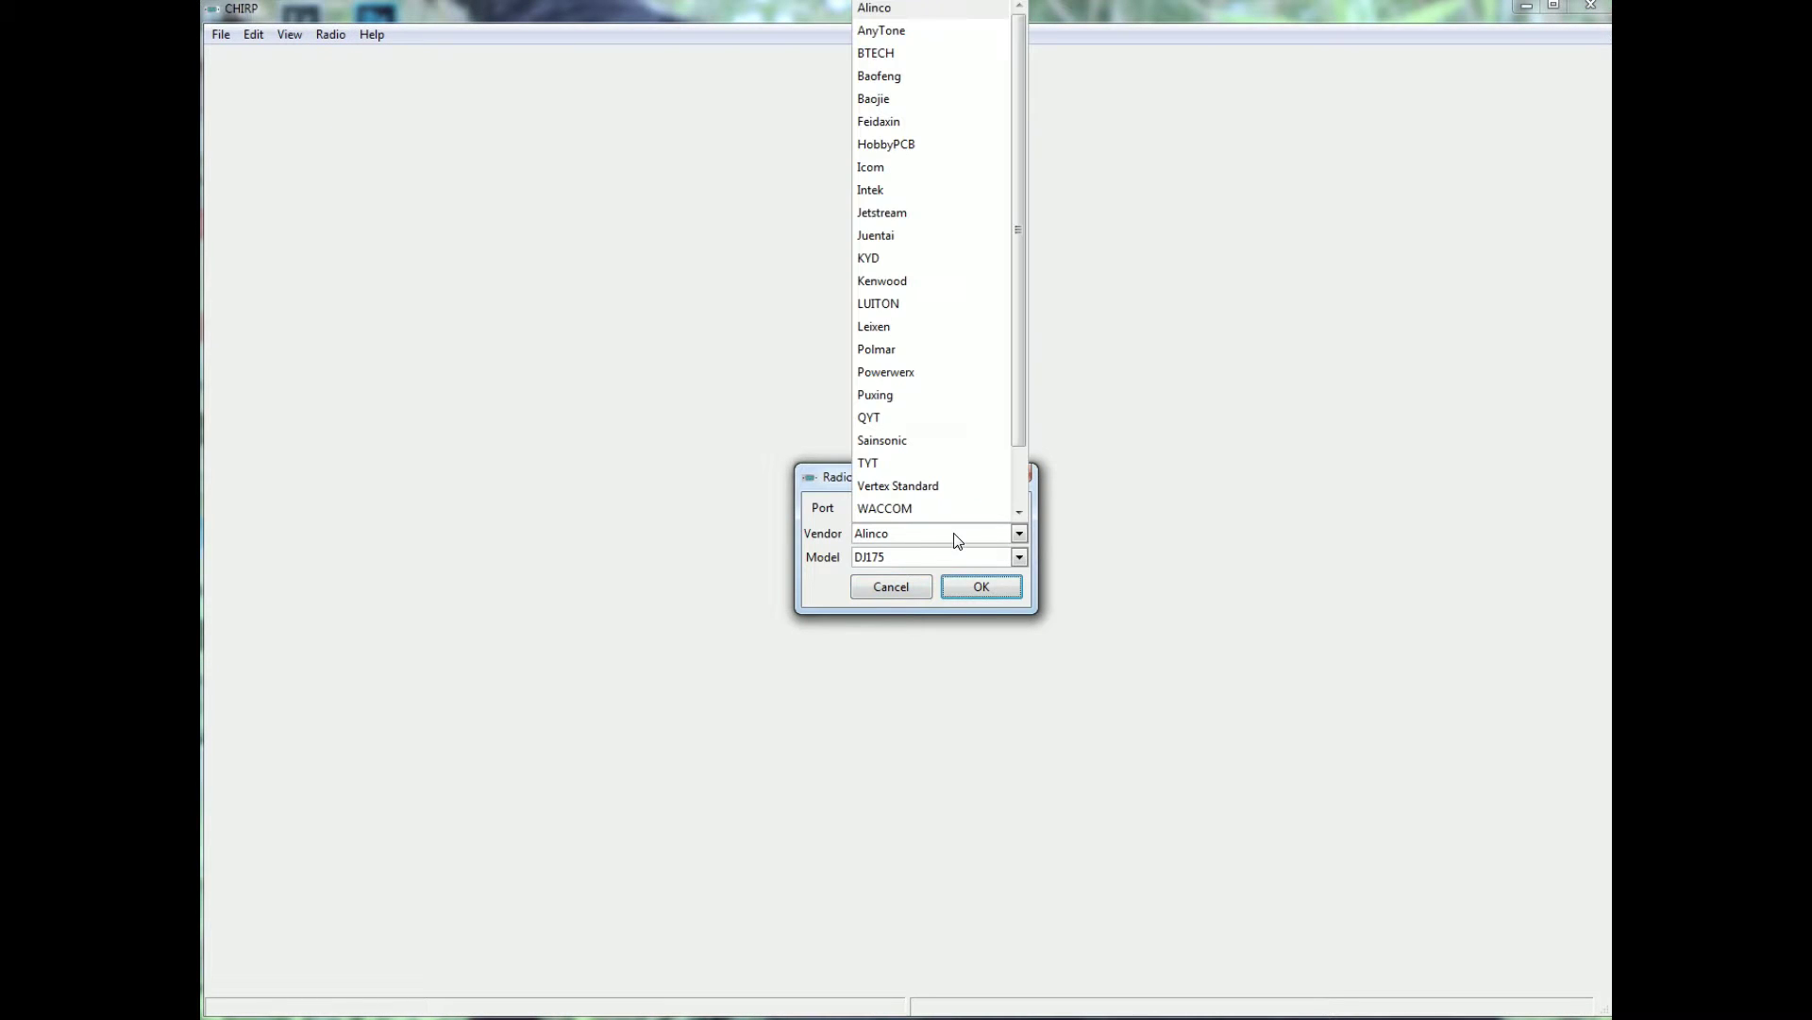
{"action": "left_click", "coordinate": [879, 77]}
{"action": "left_click", "coordinate": [1016, 557]}
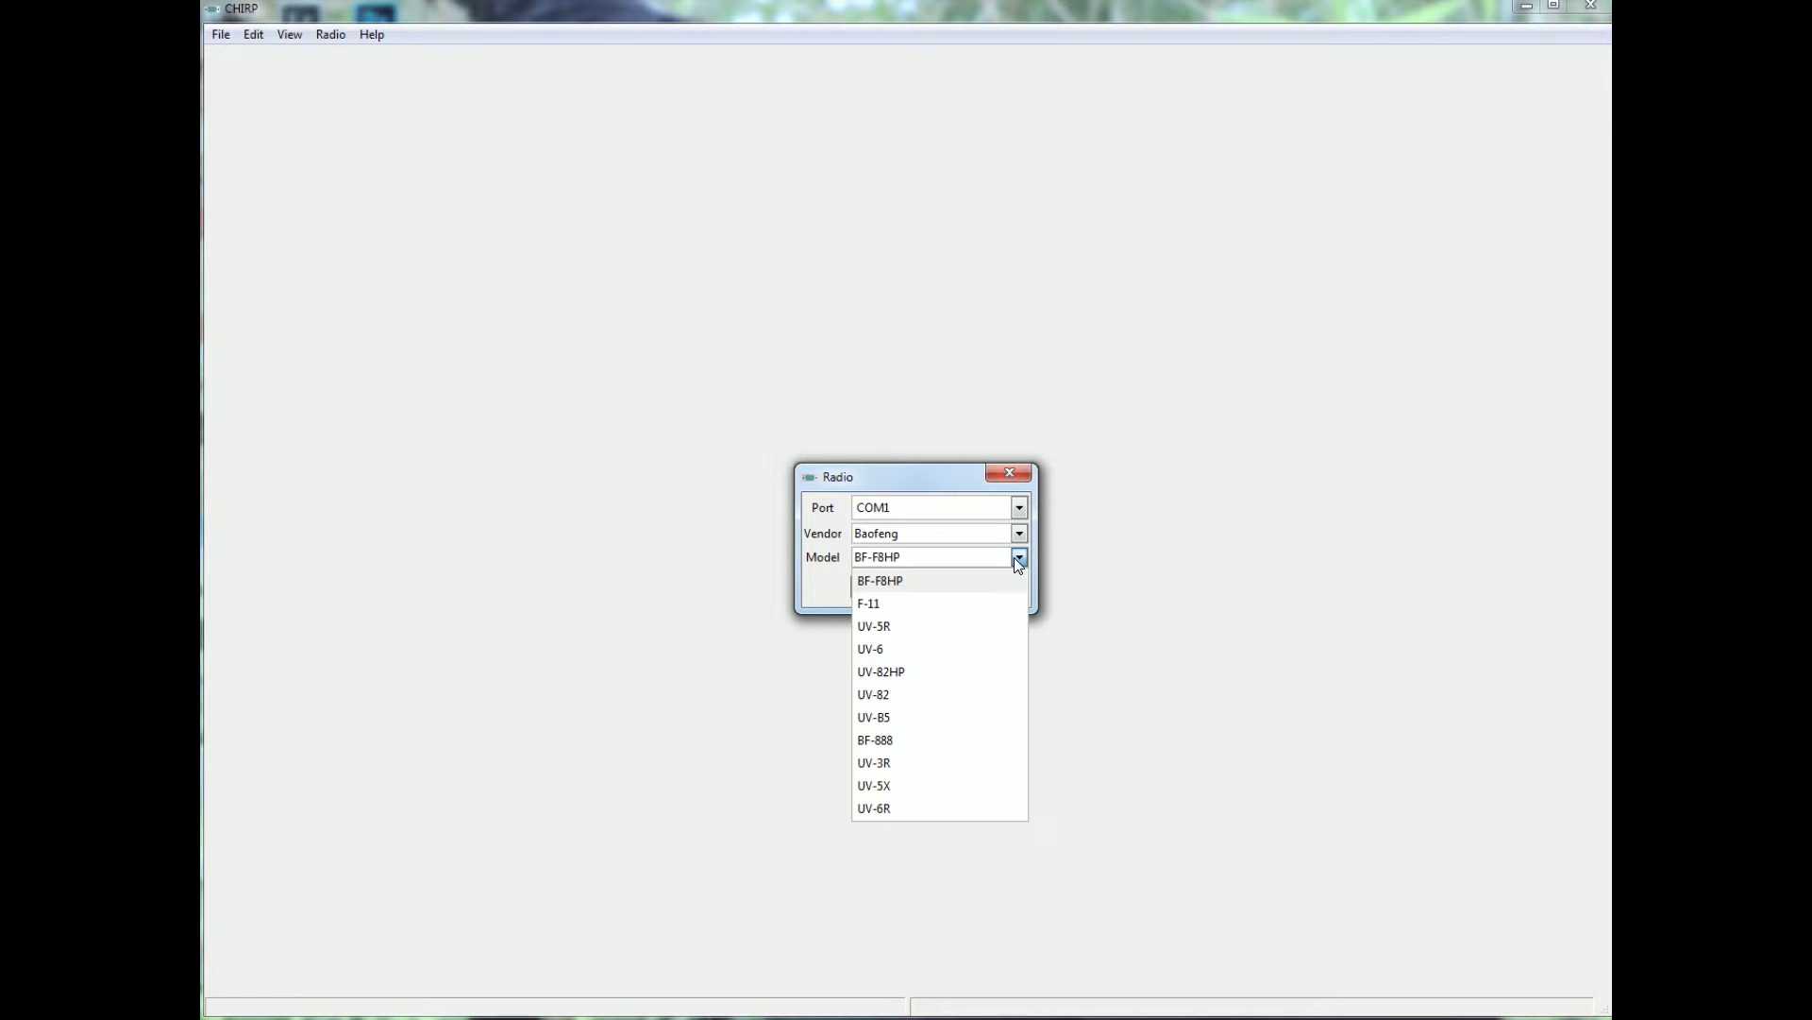
{"action": "left_click", "coordinate": [878, 581]}
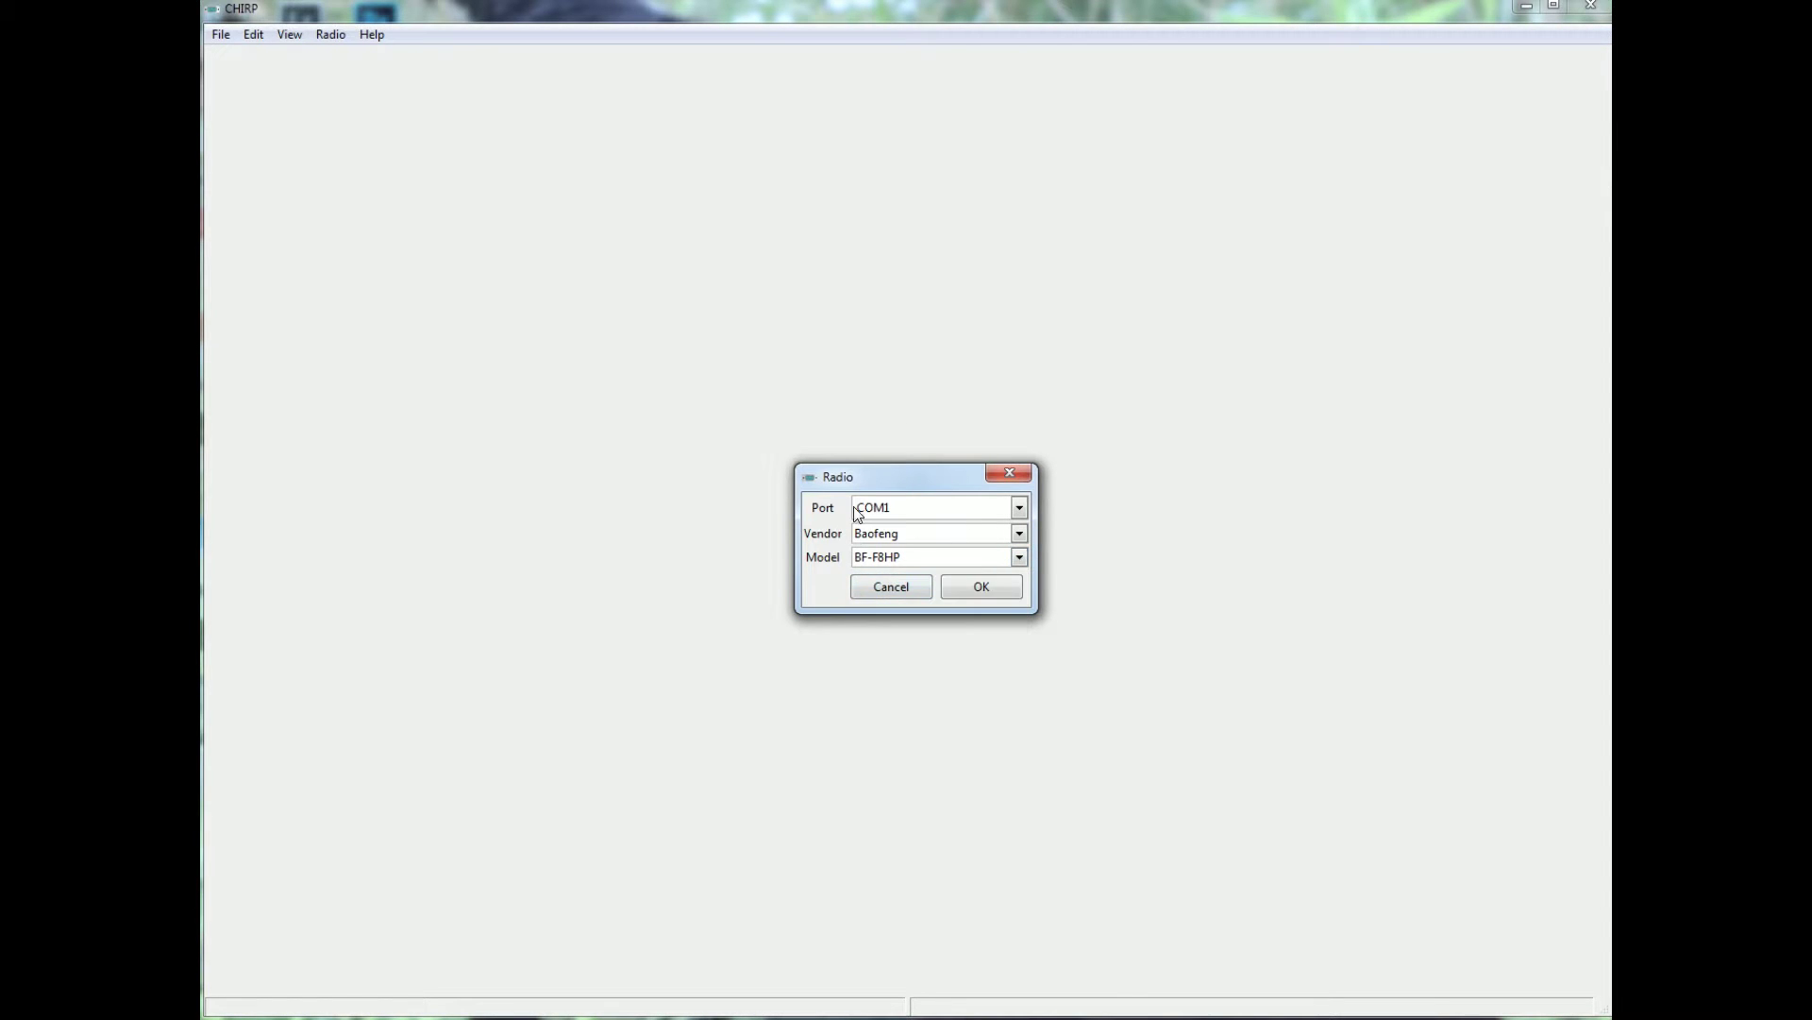
{"action": "left_click", "coordinate": [980, 589]}
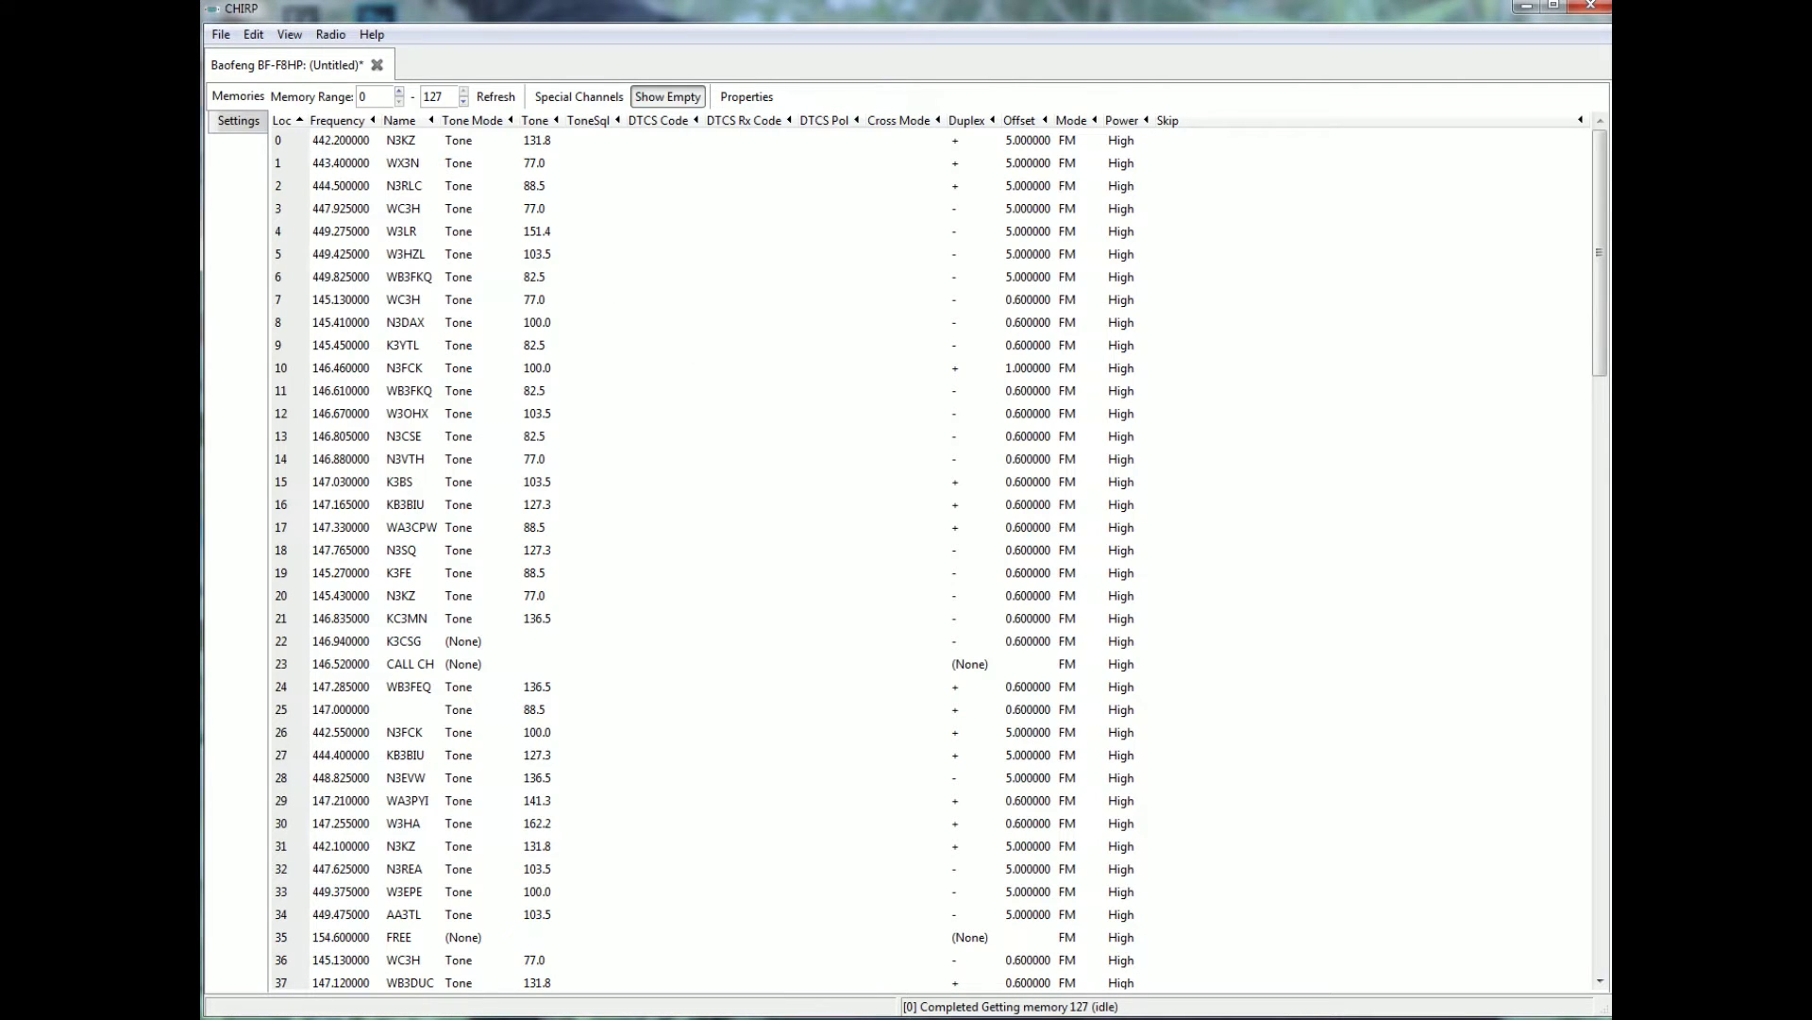
Delete all existing memory channels from the downloaded Baofeng BF-F8HP list
{"action": "left_click", "coordinate": [678, 270]}
{"action": "left_click", "coordinate": [668, 97]}
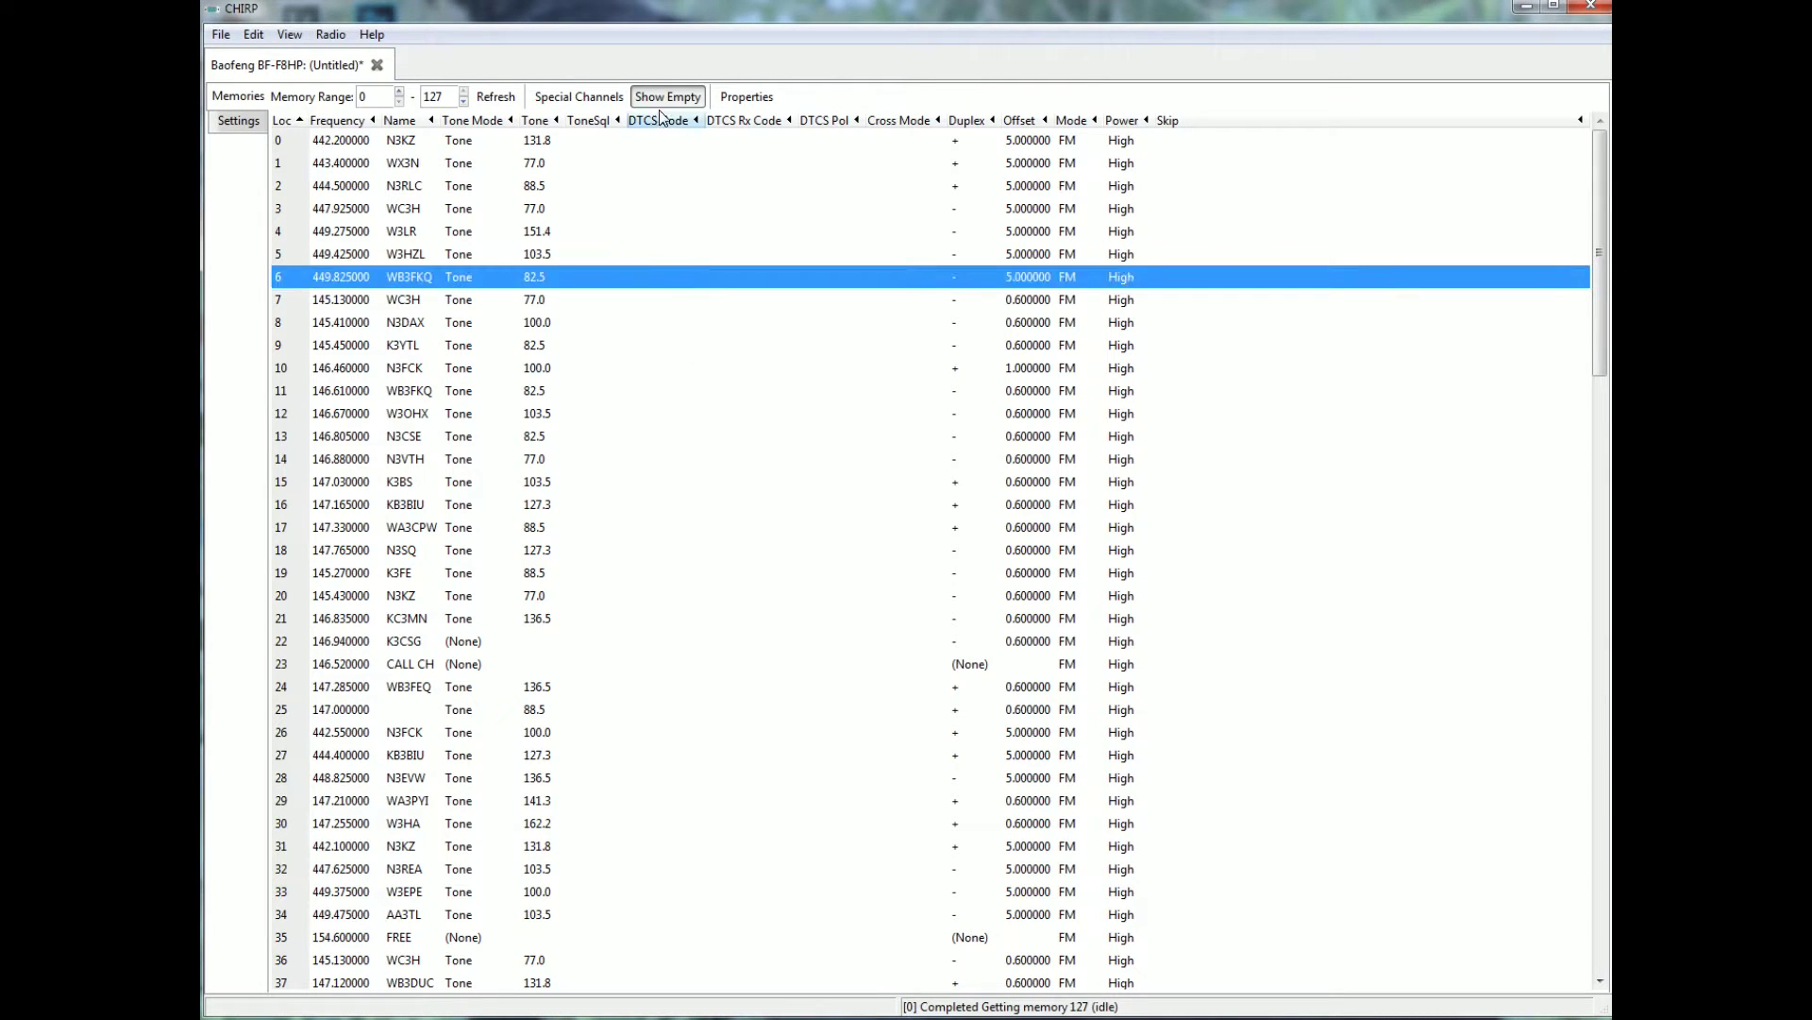
{"action": "scroll", "coordinate": [681, 467], "scroll_direction": "down", "scroll_amount": 5}
{"action": "scroll", "coordinate": [682, 472], "scroll_direction": "down", "scroll_amount": 20}
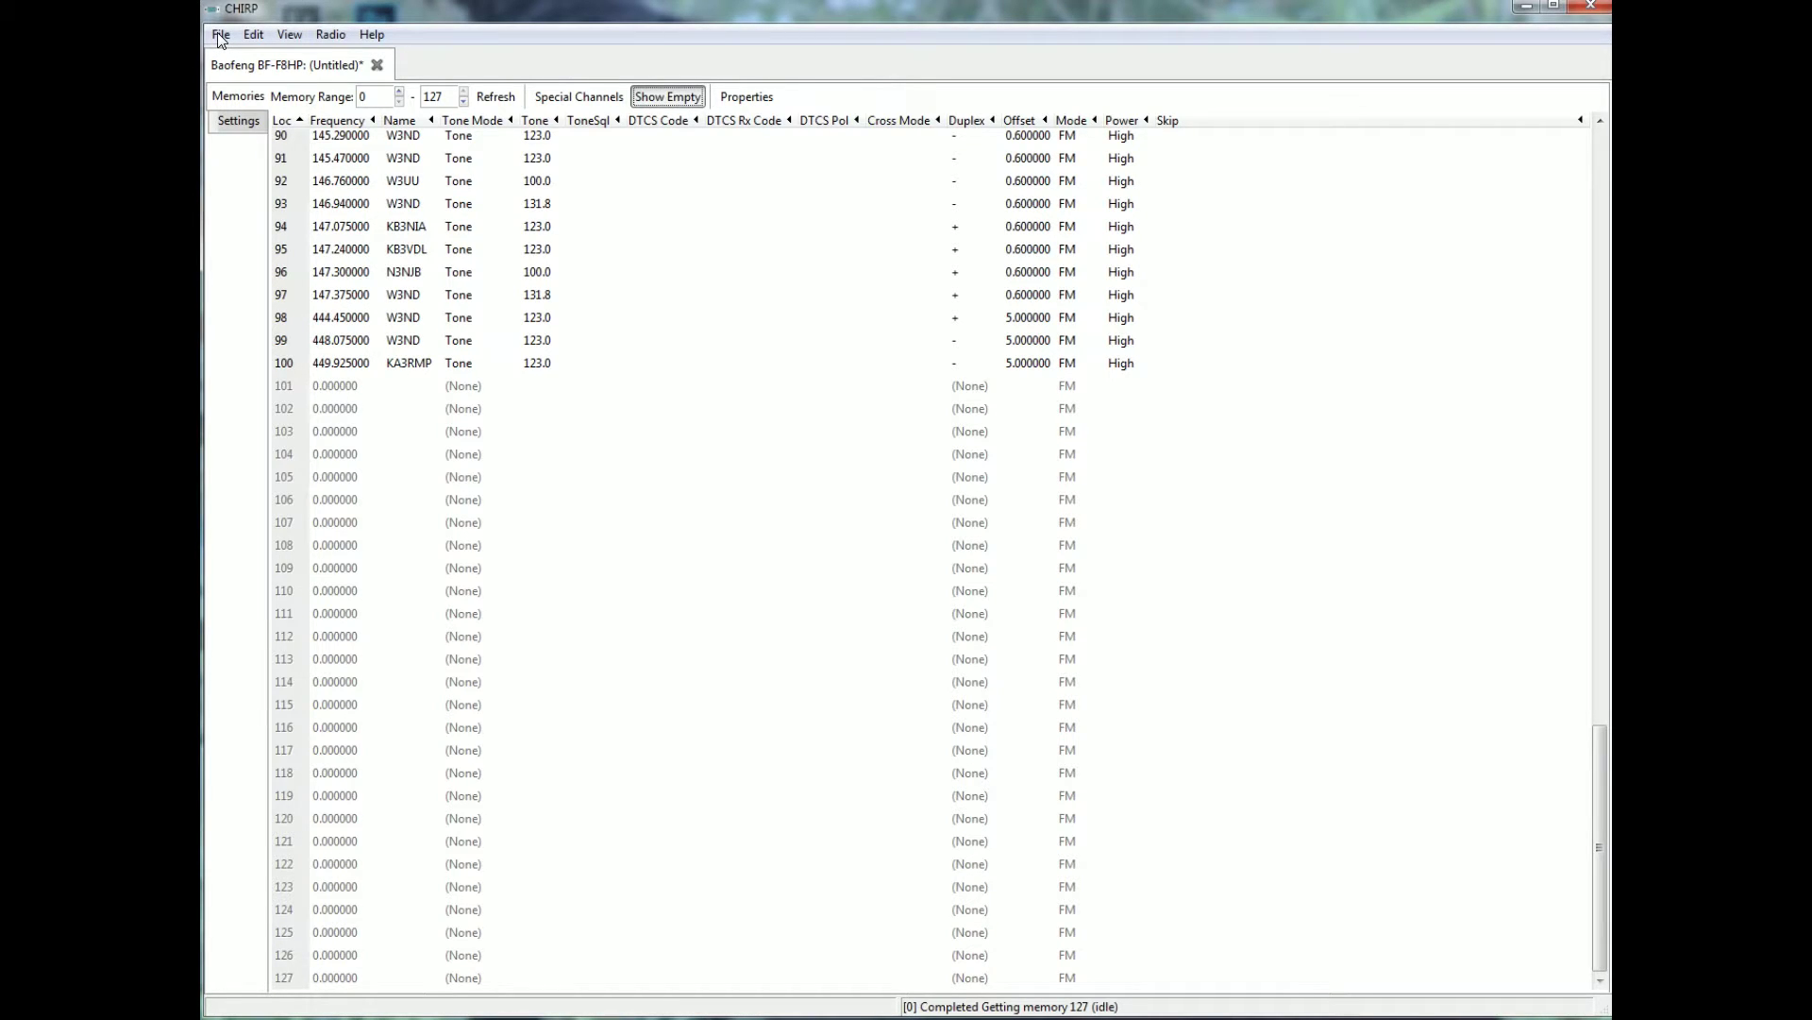
{"action": "scroll", "coordinate": [429, 389], "scroll_direction": "up", "scroll_amount": 15}
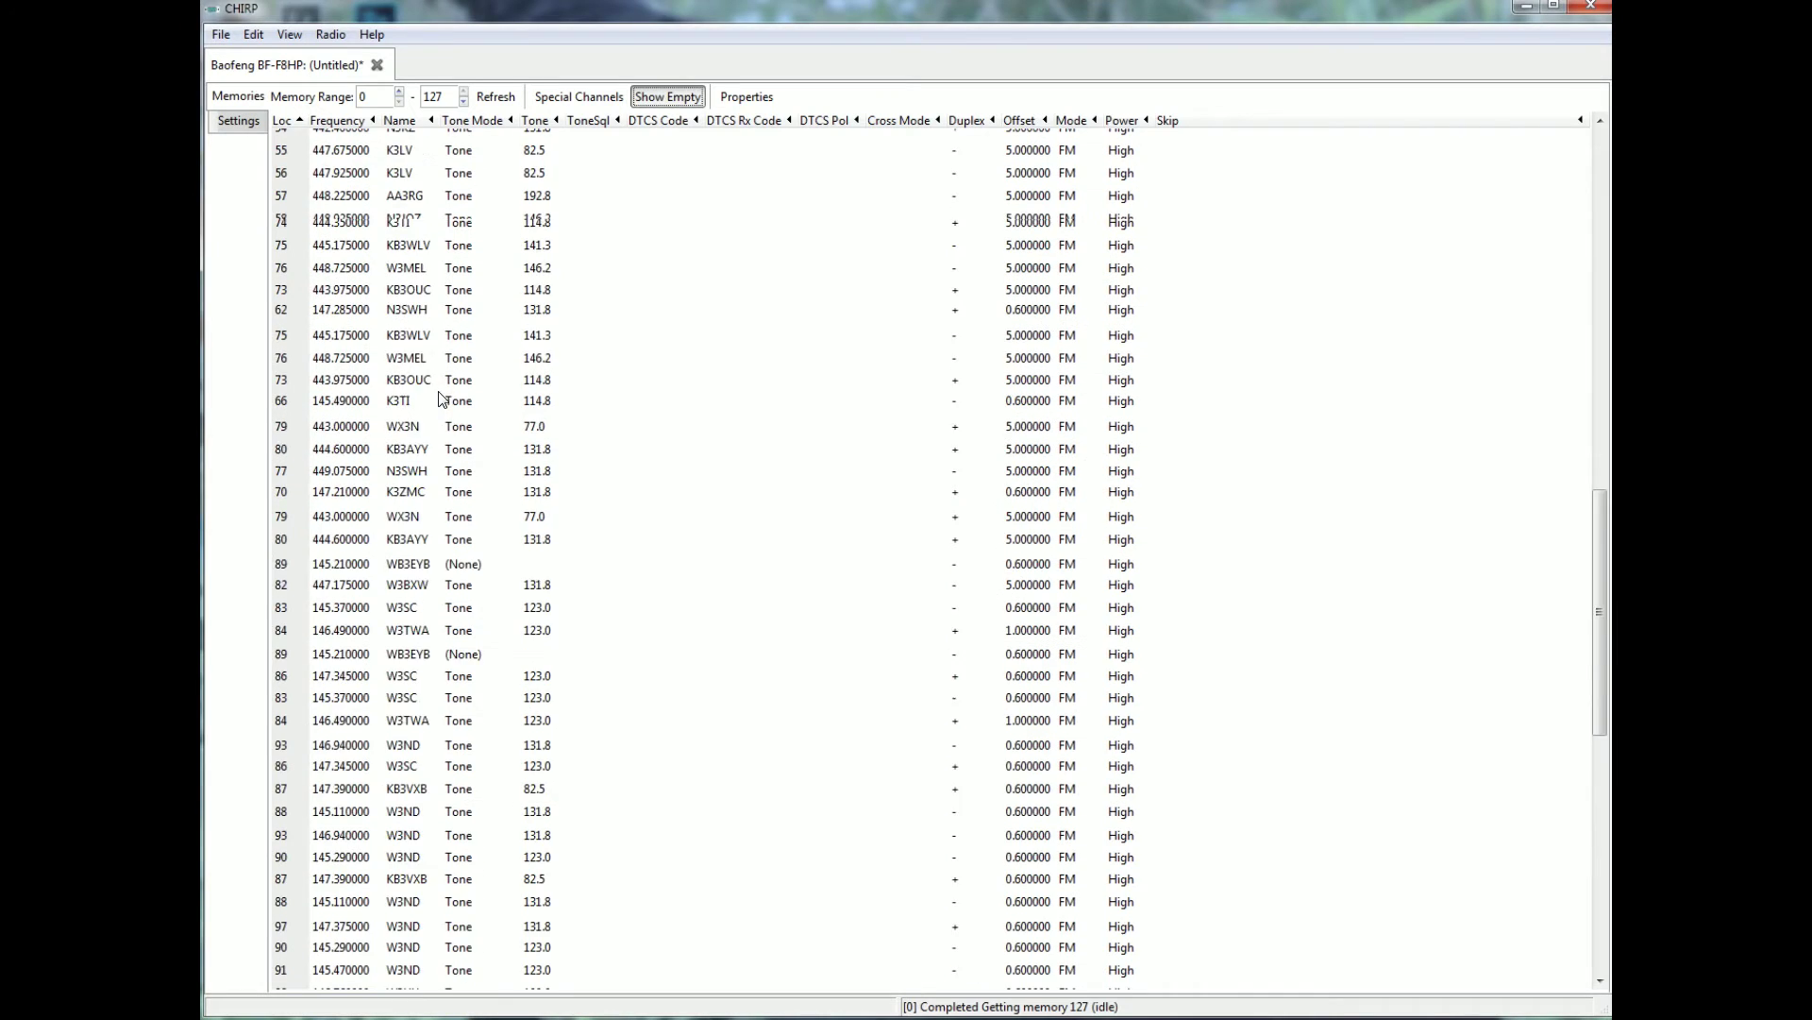
{"action": "left_click", "coordinate": [735, 419]}
{"action": "key", "text": "ctrl+a"}
{"action": "key", "text": "Delete"}
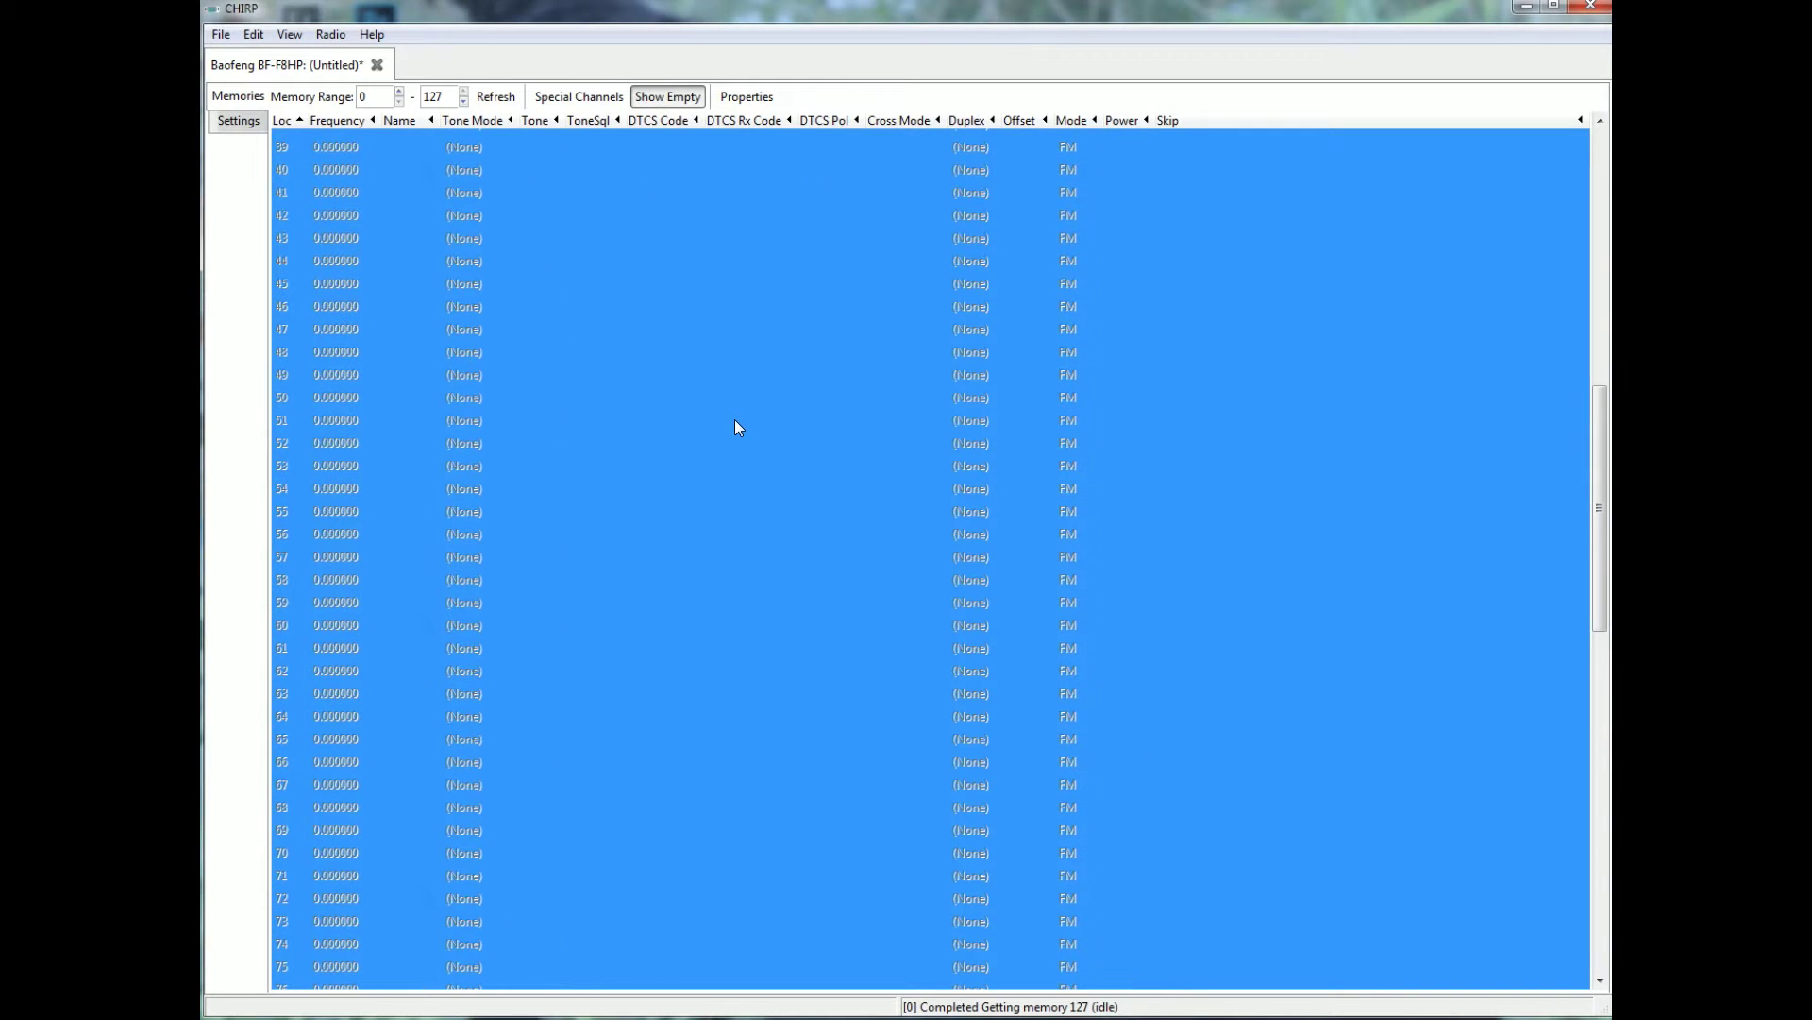
{"action": "left_click", "coordinate": [693, 442]}
{"action": "scroll", "coordinate": [693, 443], "scroll_direction": "up", "scroll_amount": 12}
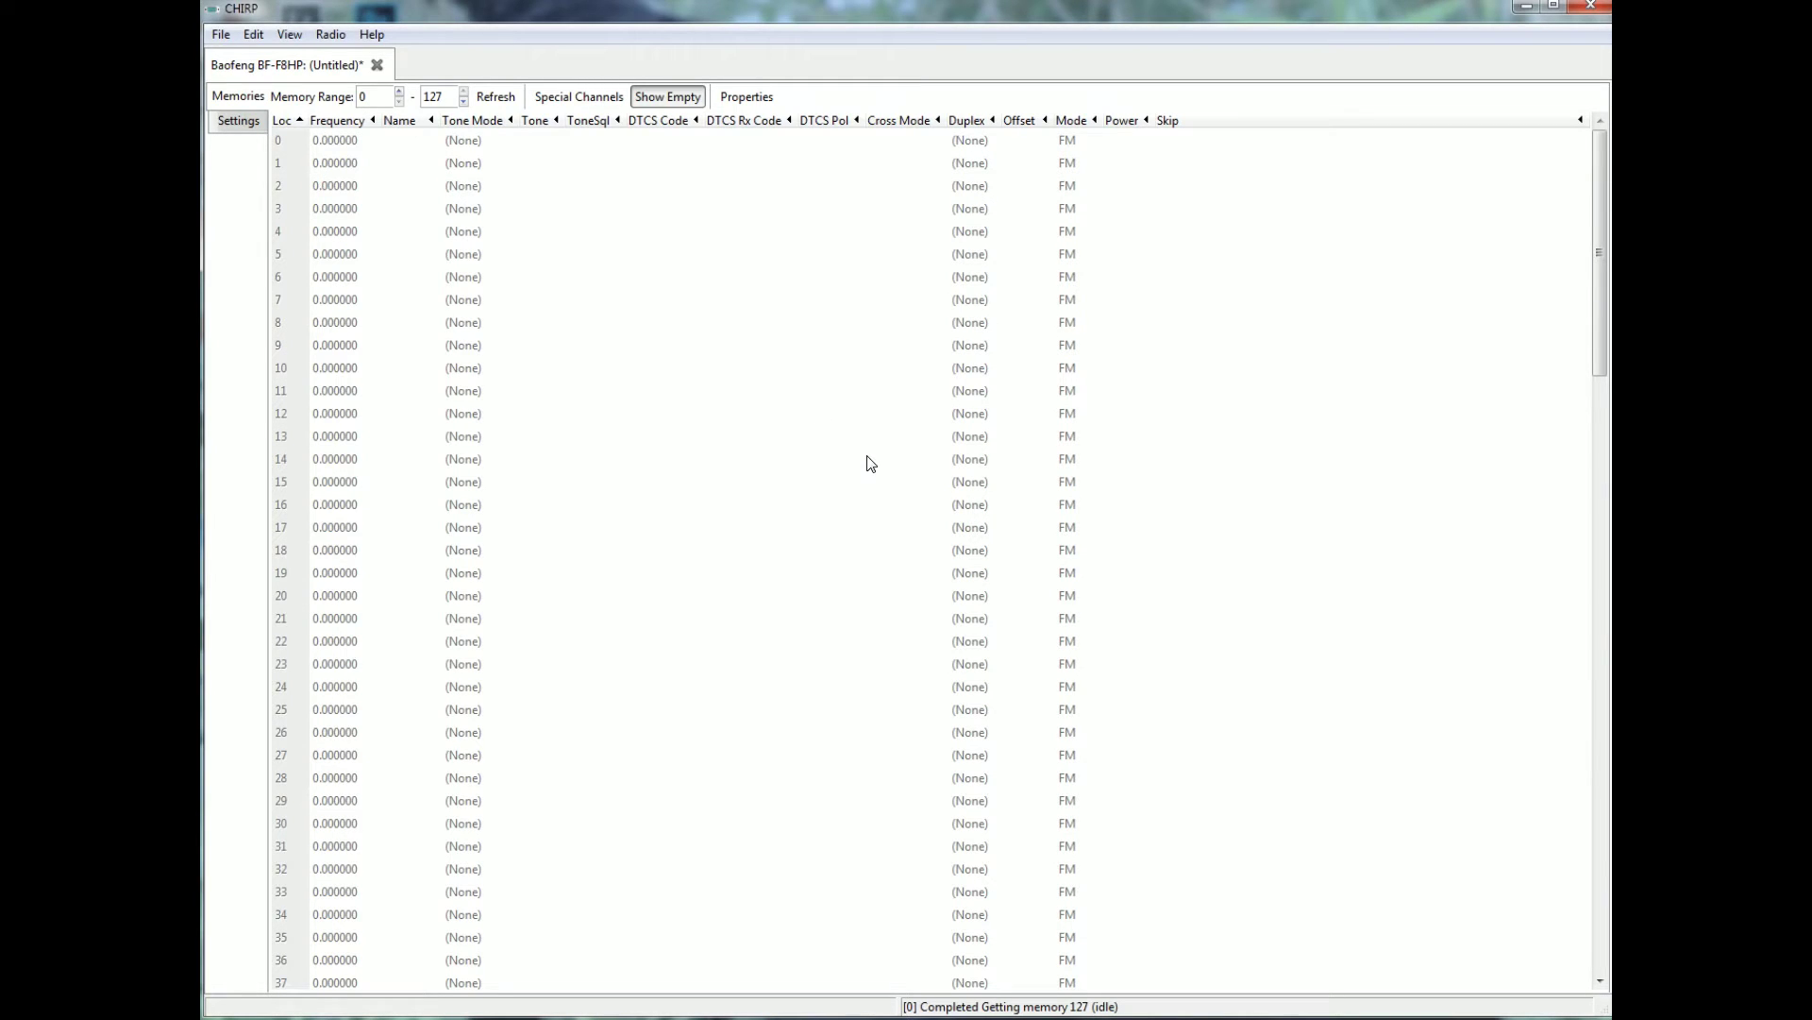
Start a RepeaterBook data source query and set its state to Pennsylvania
{"action": "left_click", "coordinate": [331, 35]}
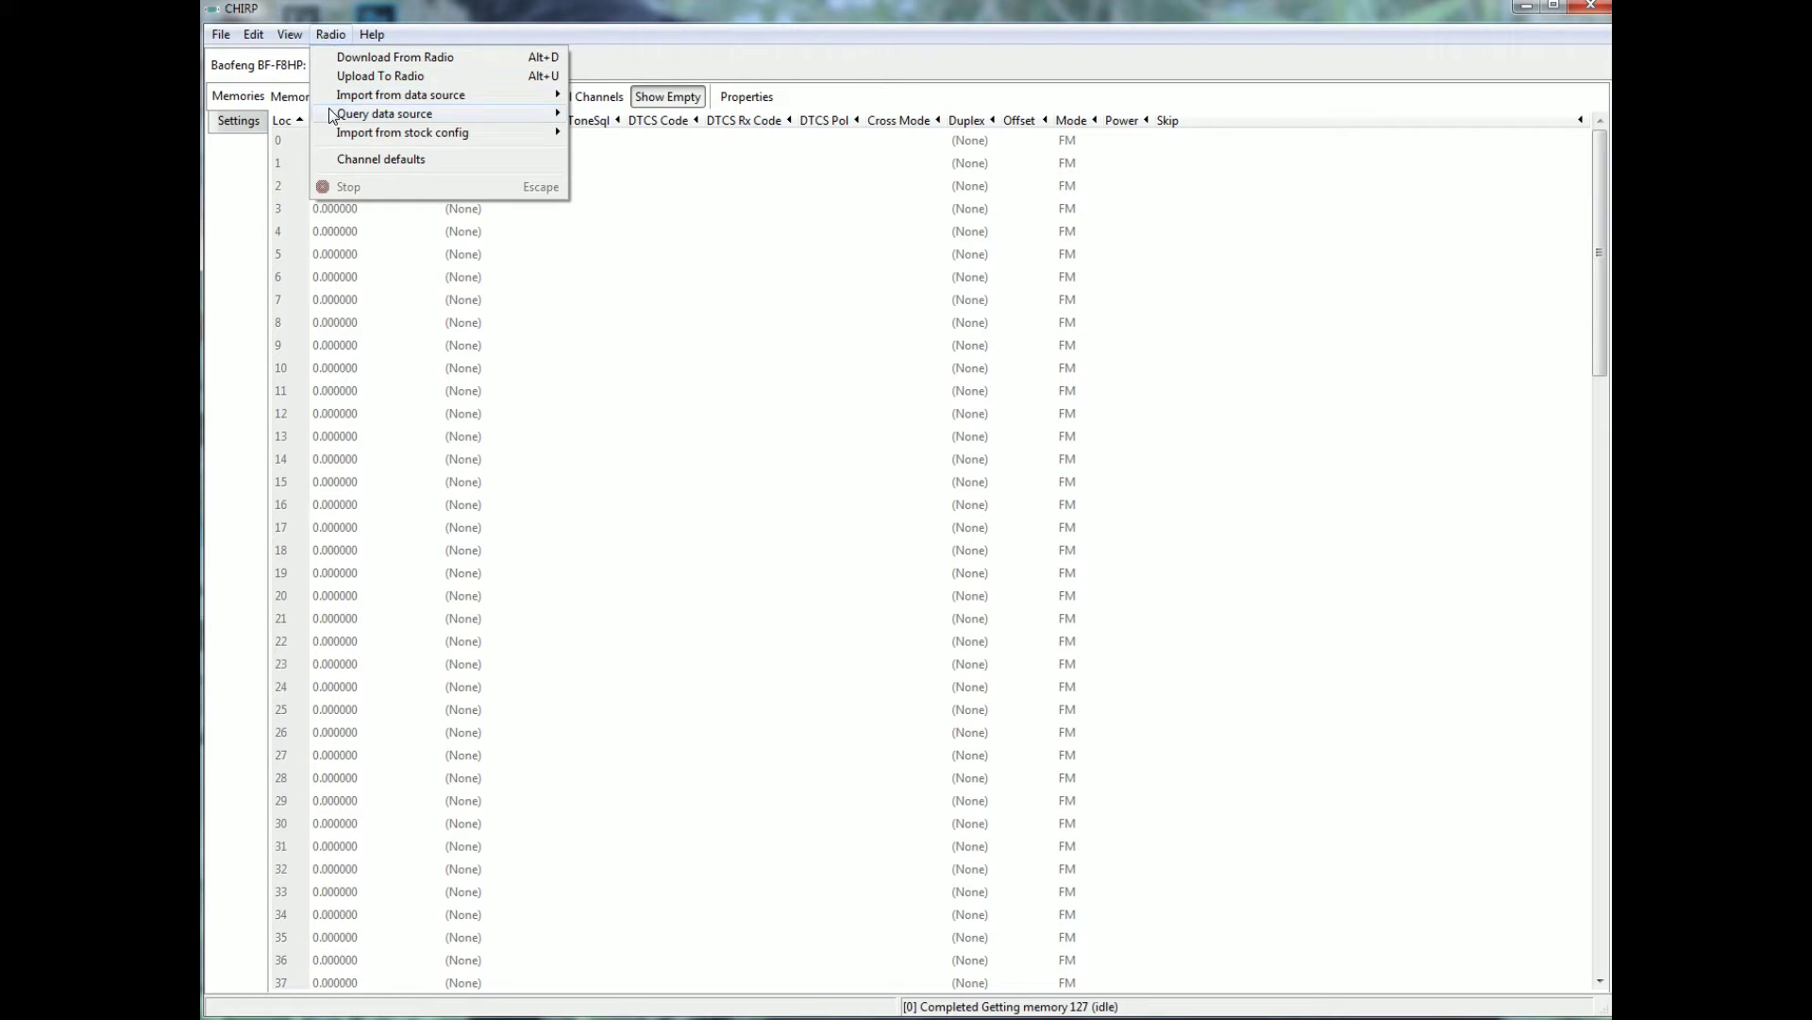
{"action": "mouse_move", "coordinate": [331, 115]}
{"action": "left_click", "coordinate": [615, 132]}
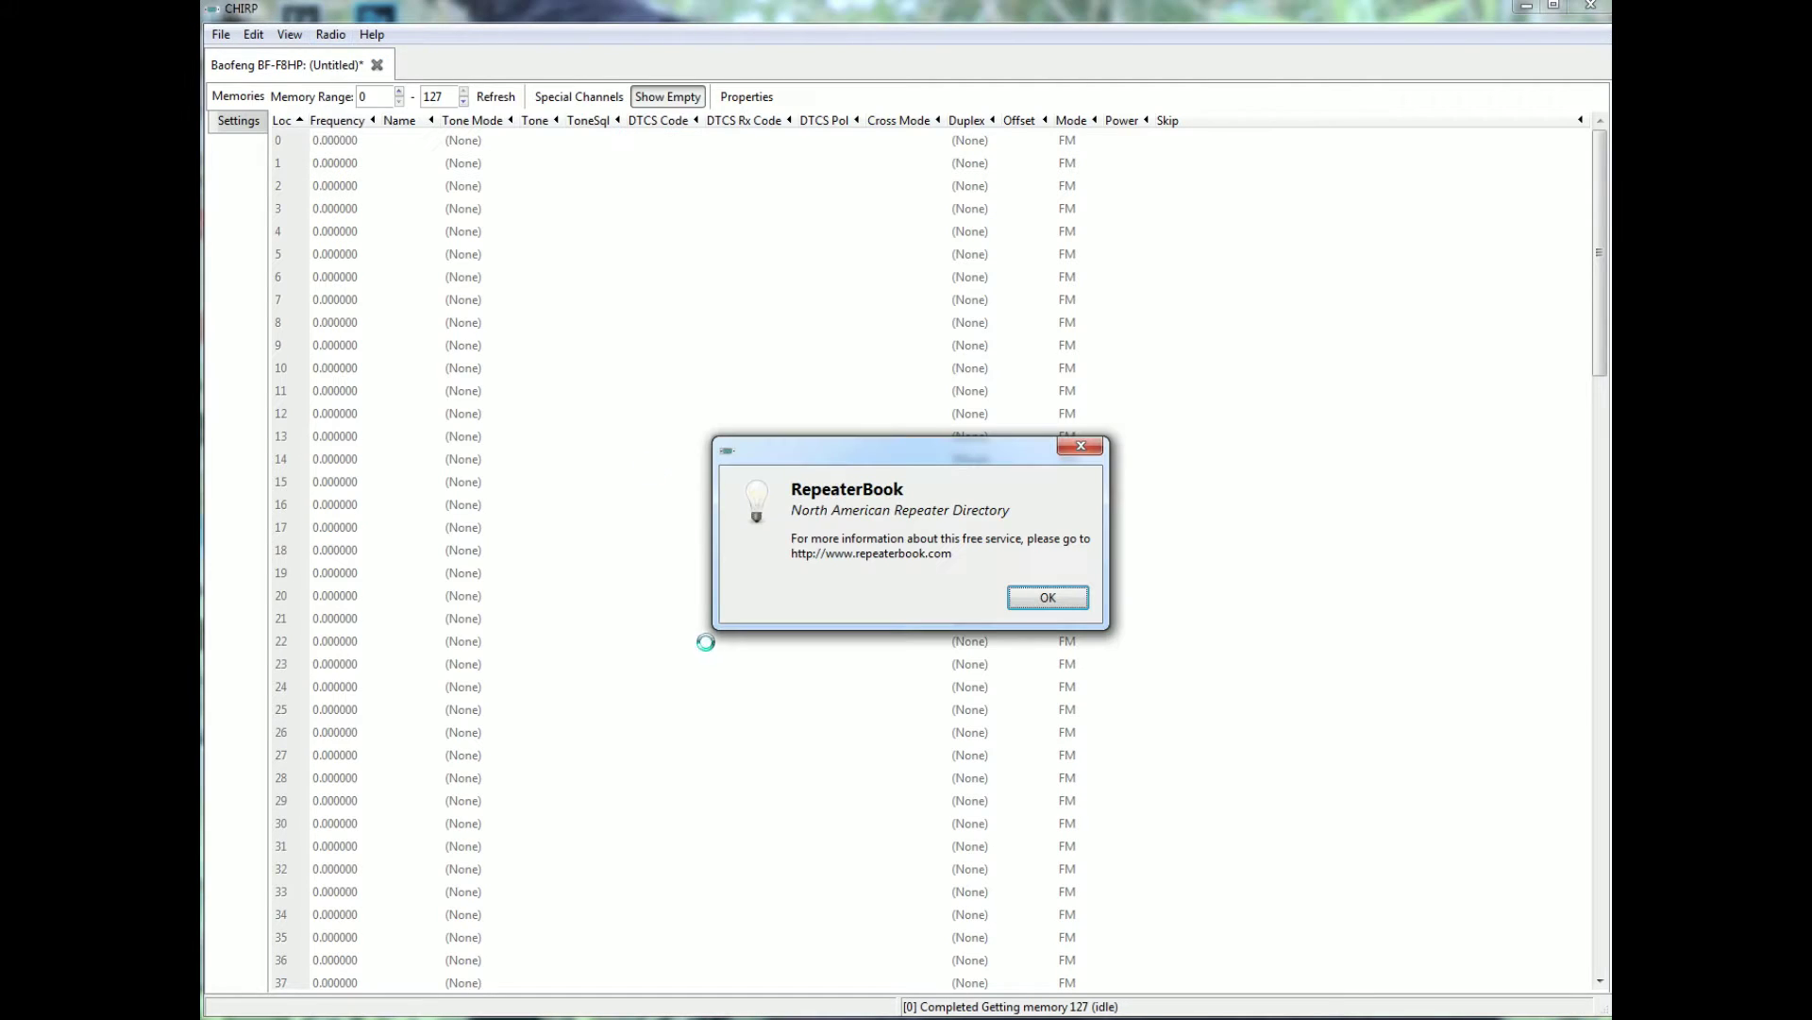
{"action": "left_click", "coordinate": [1050, 598]}
{"action": "left_click", "coordinate": [1054, 511]}
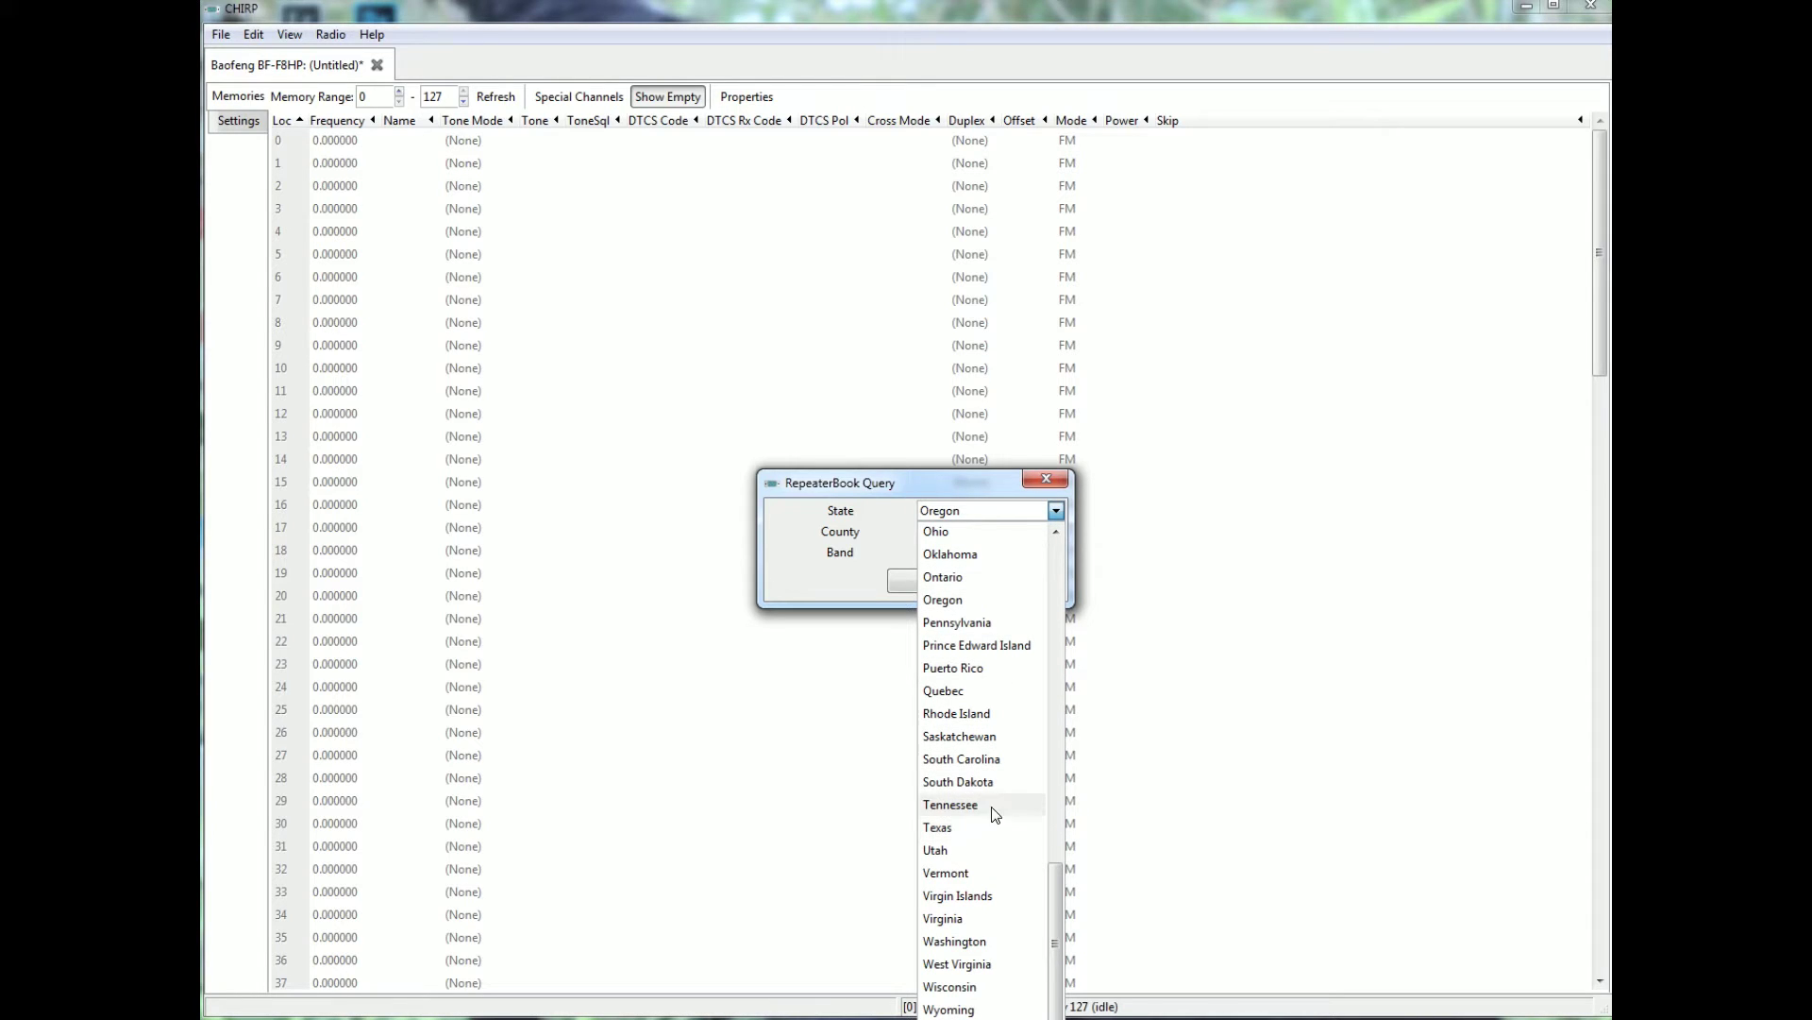
{"action": "left_click", "coordinate": [961, 623]}
Set the query's county to Luzerne County, PA and band to 2 meters (144MHz), and run it
{"action": "left_click", "coordinate": [1054, 532]}
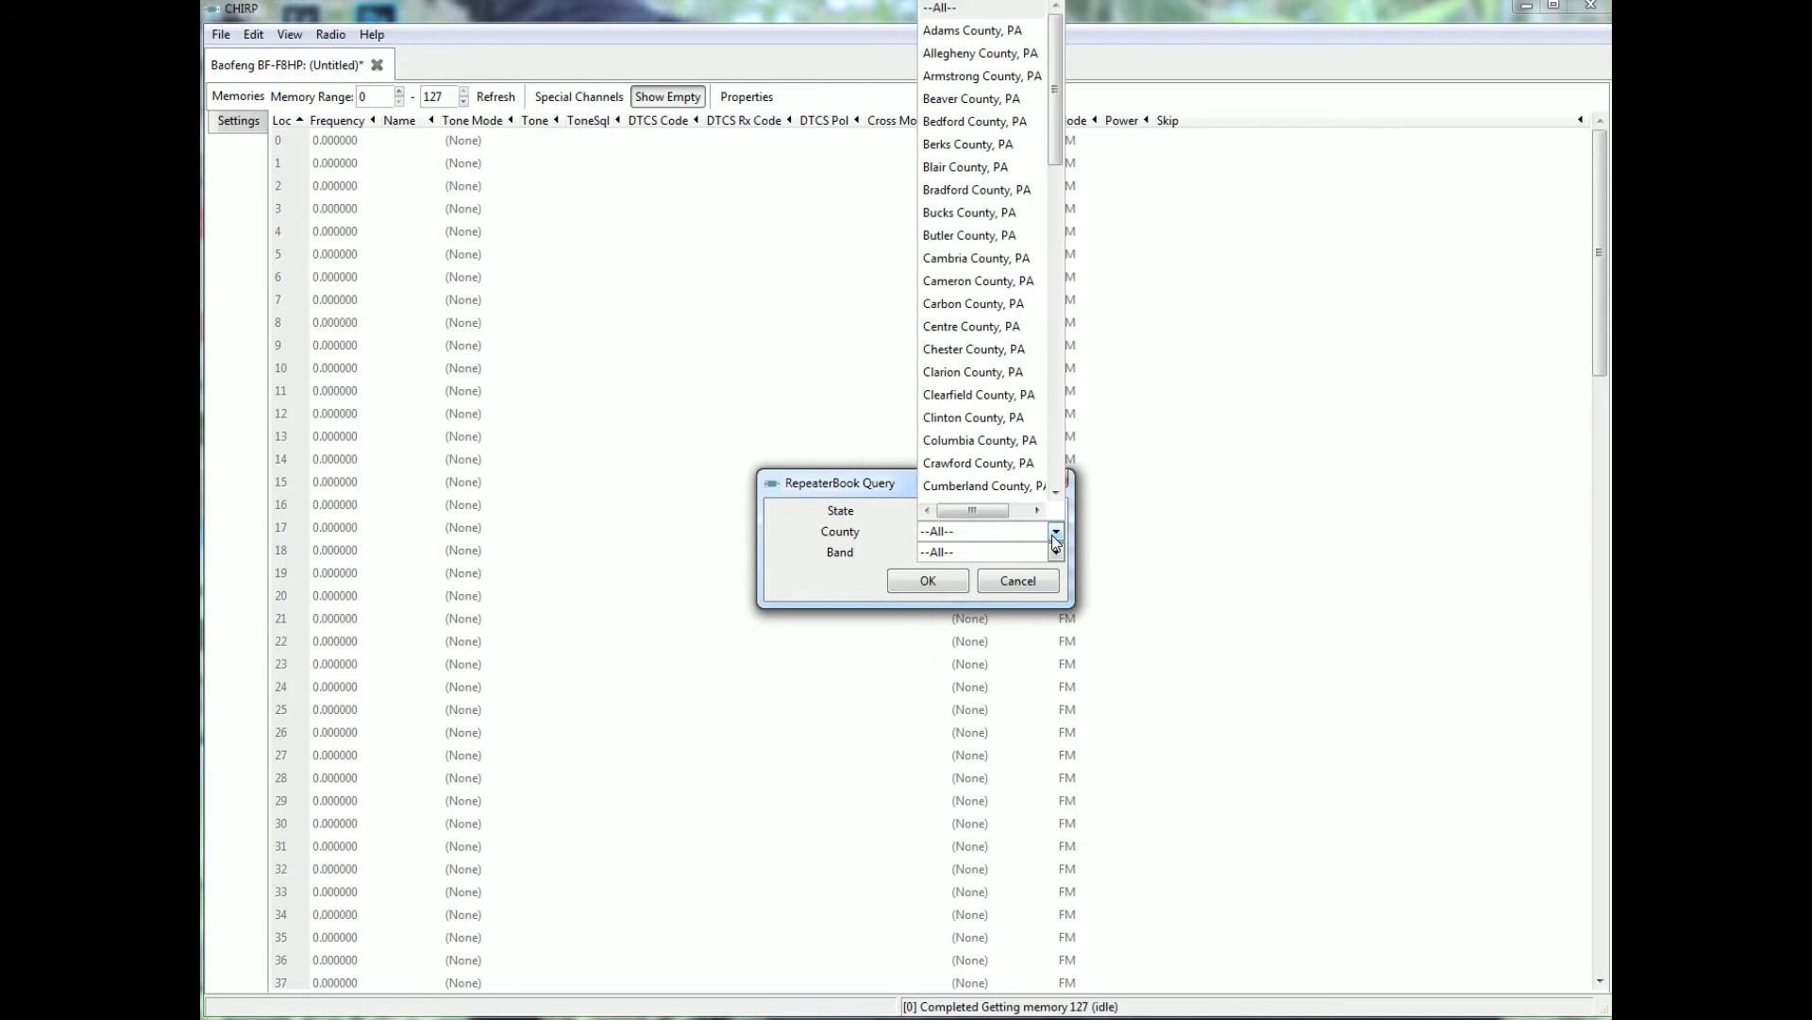
{"action": "left_click_drag", "start_coordinate": [1053, 121], "coordinate": [1061, 369]}
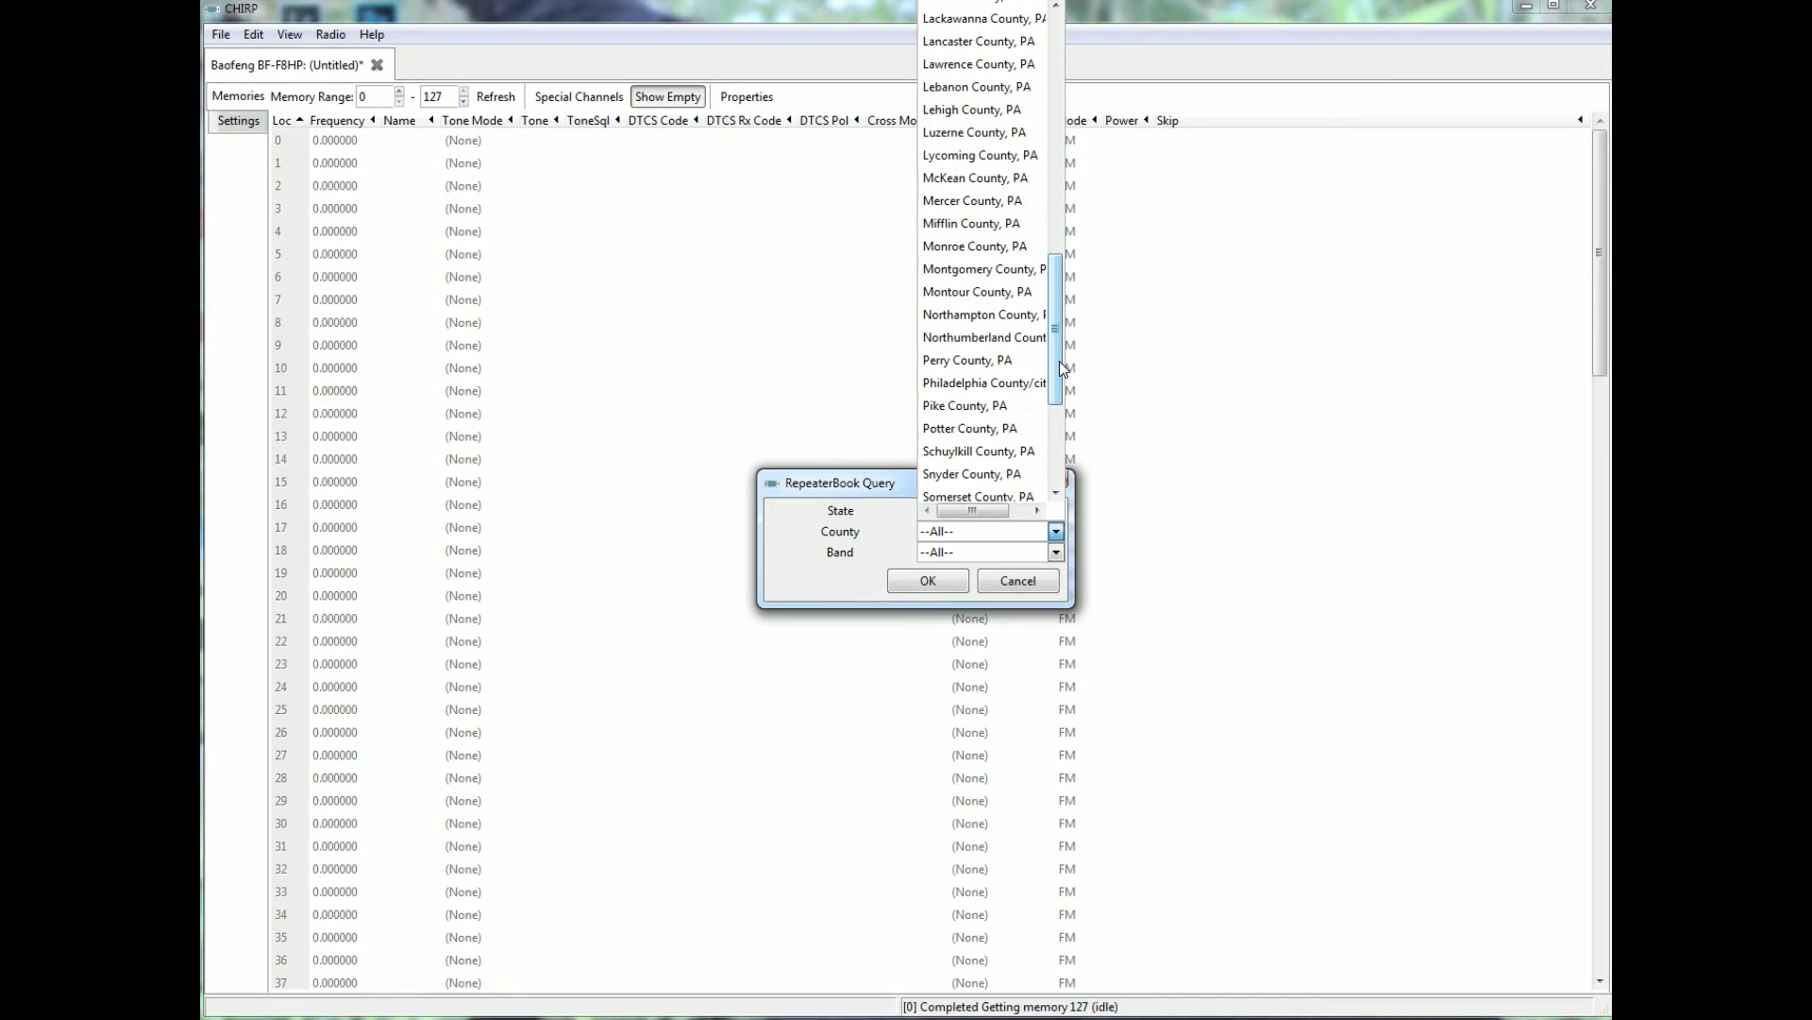
{"action": "left_click", "coordinate": [972, 132]}
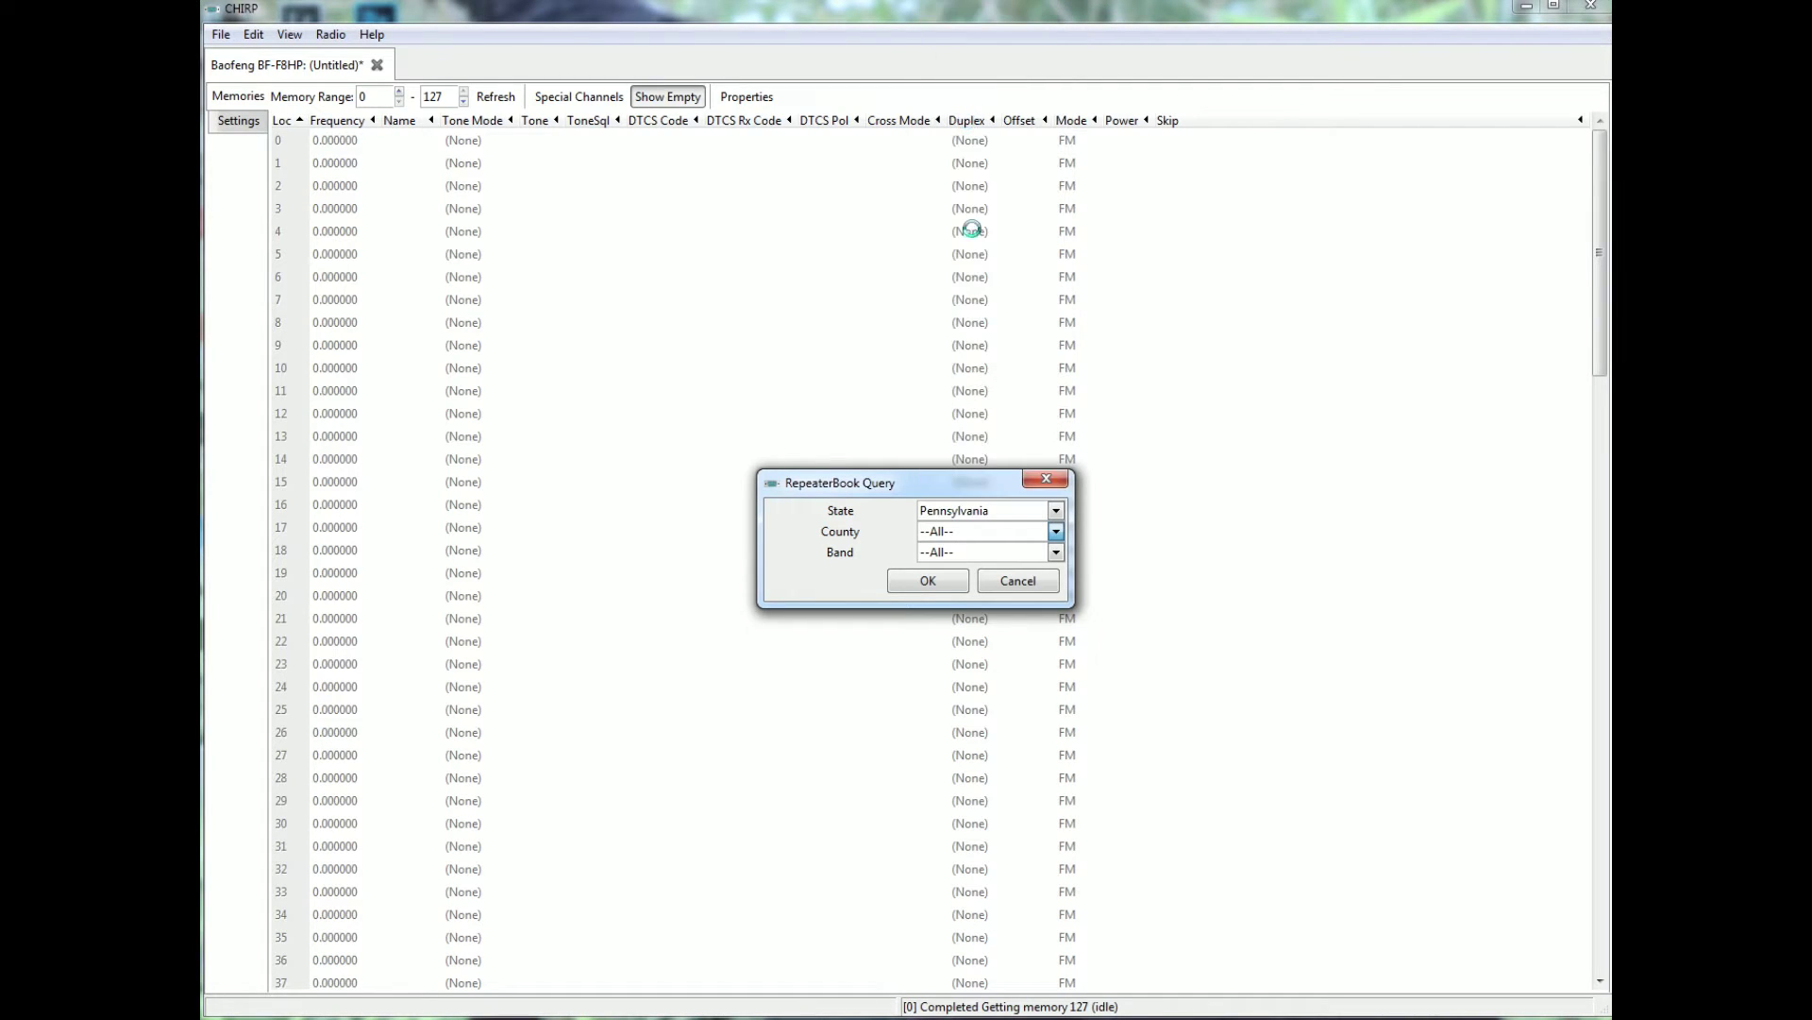
{"action": "left_click_drag", "start_coordinate": [921, 475], "coordinate": [812, 299]}
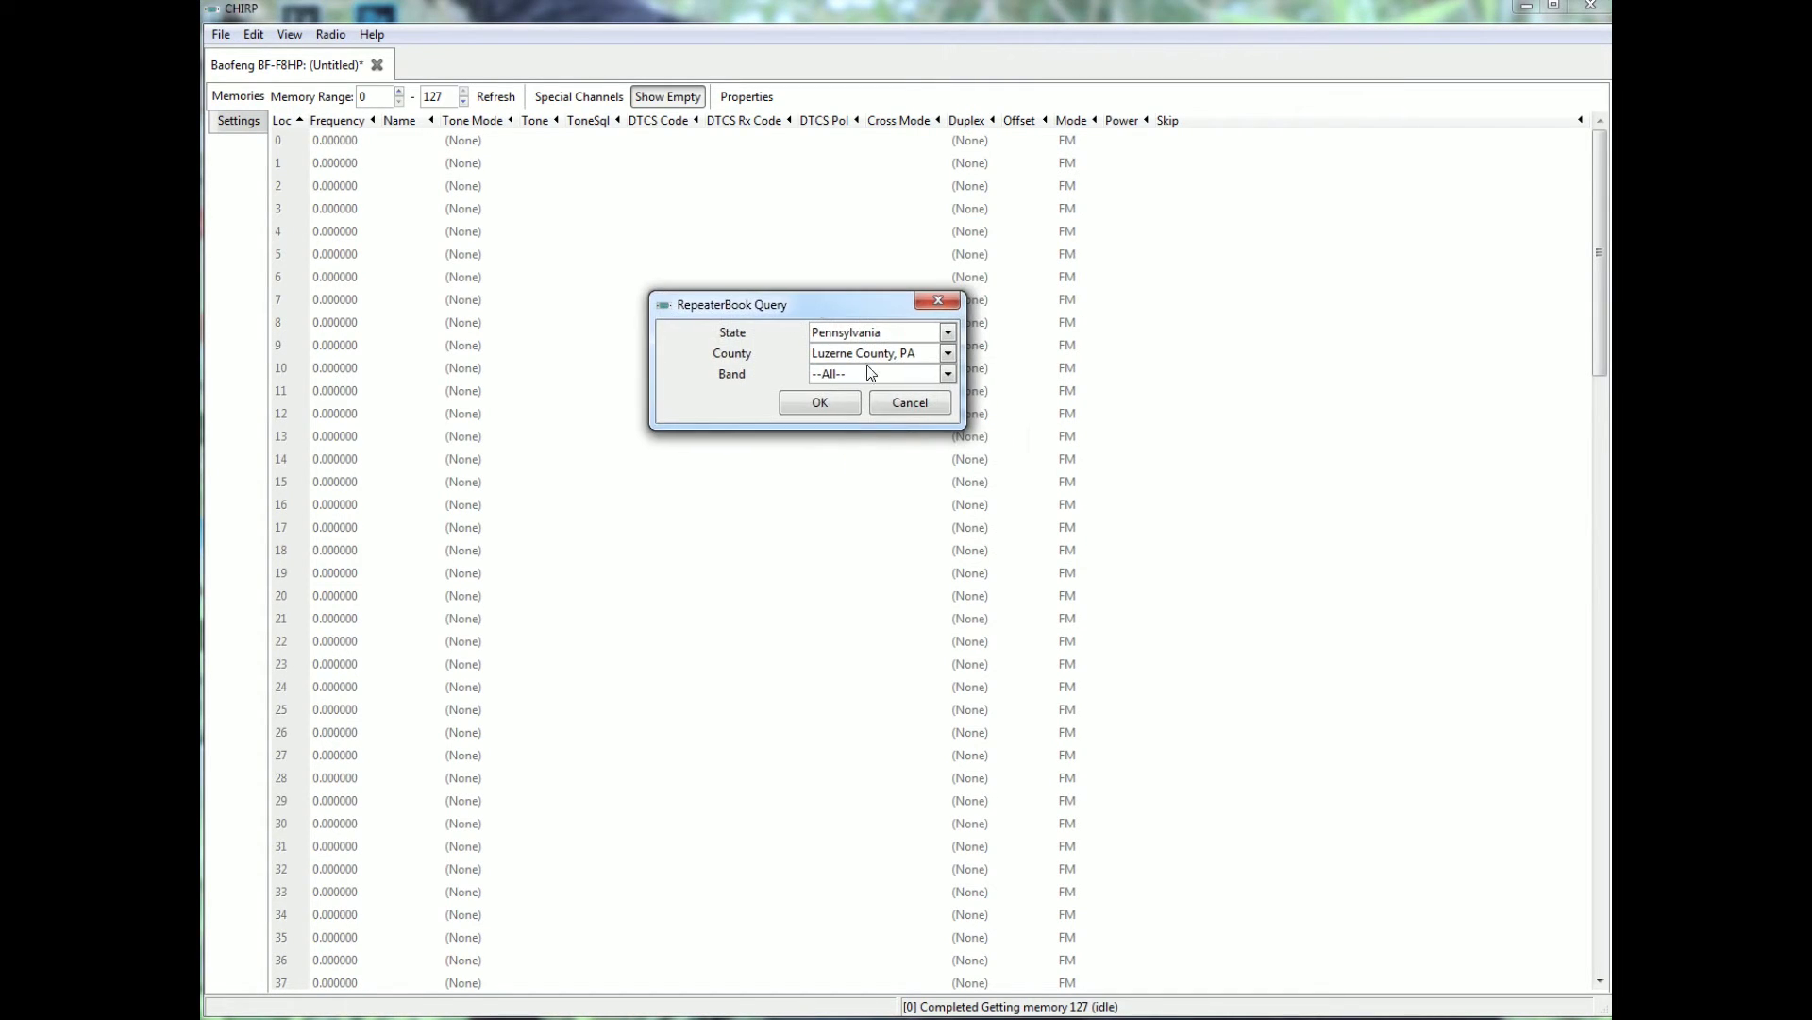
{"action": "left_click", "coordinate": [946, 375]}
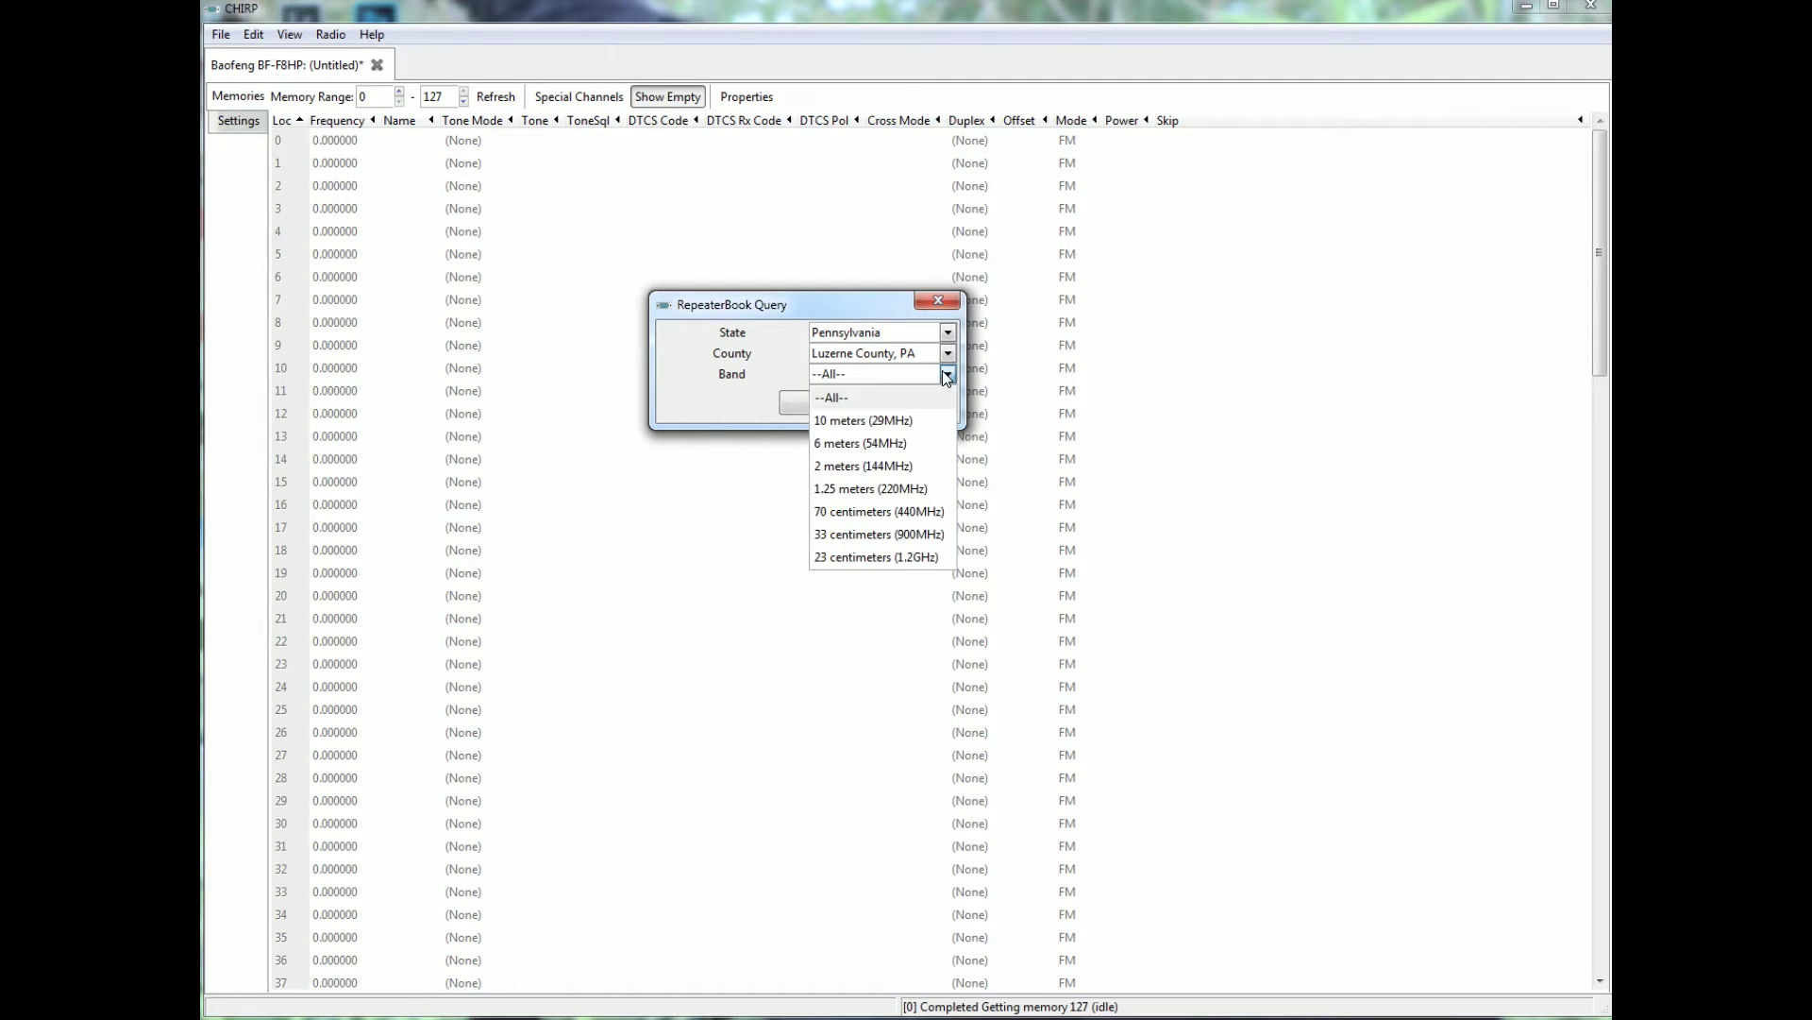
{"action": "left_click", "coordinate": [850, 465]}
{"action": "left_click", "coordinate": [820, 403]}
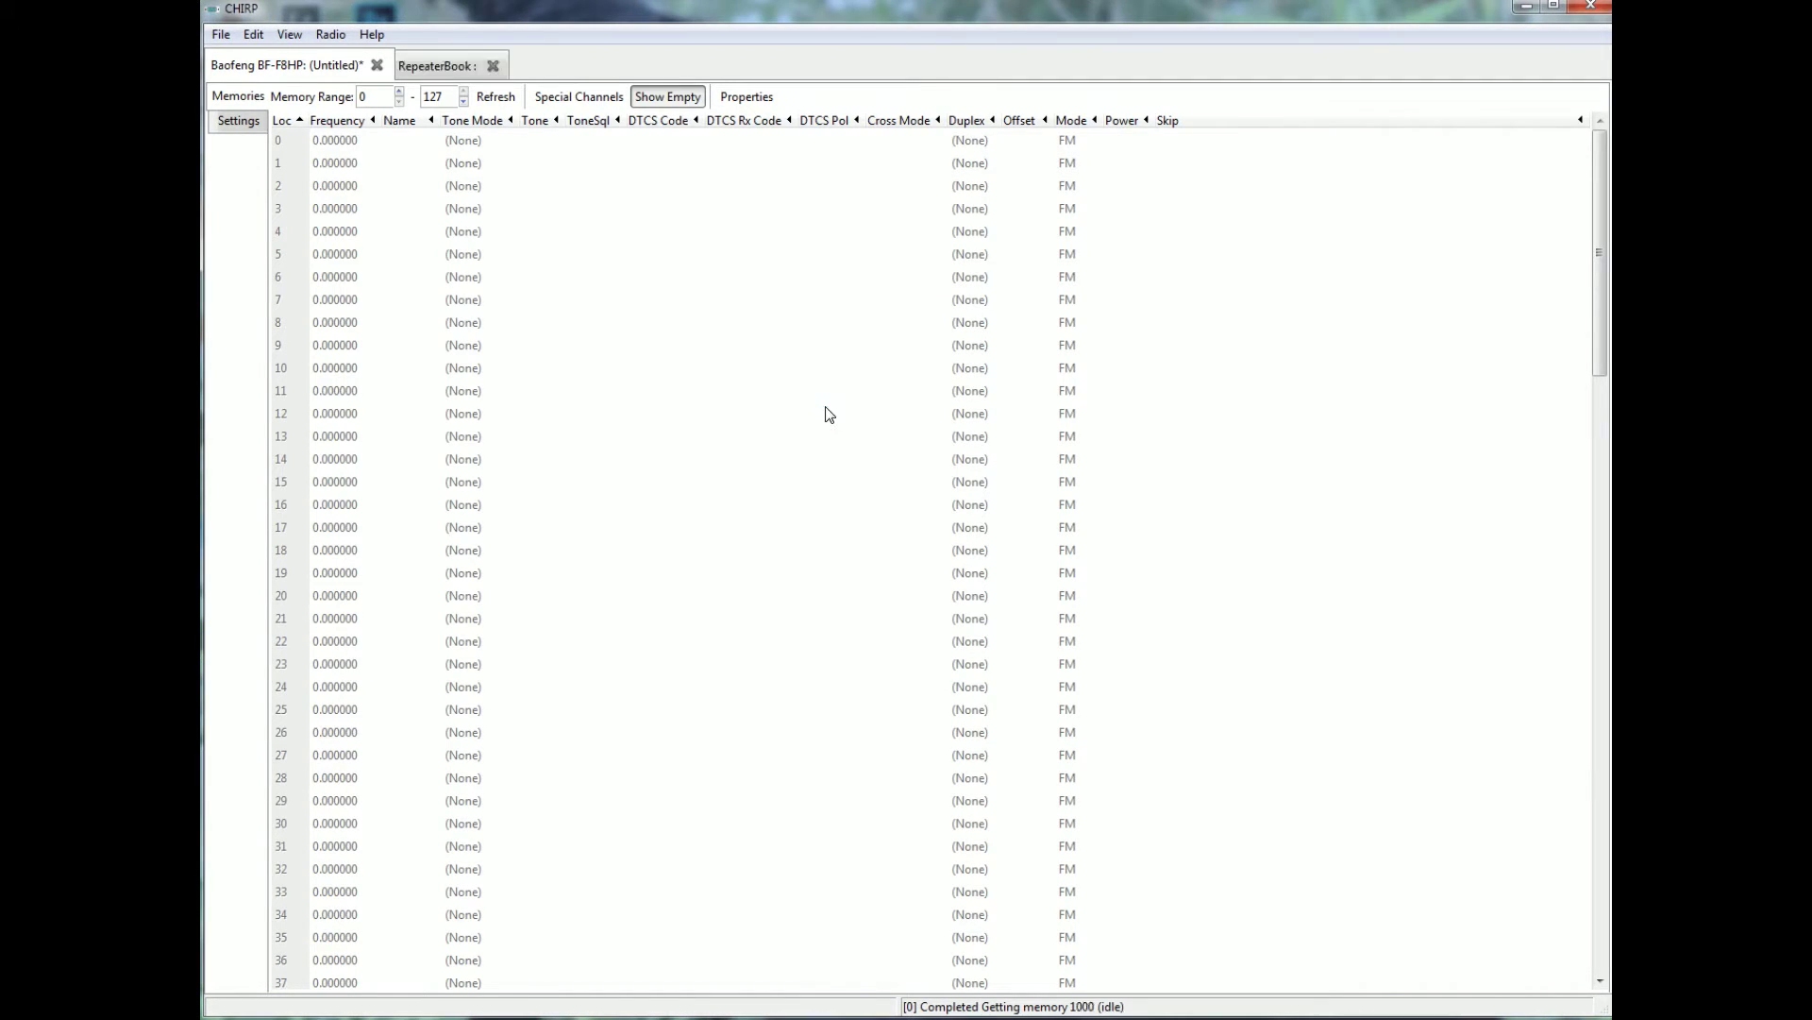
Copy RepeaterBook entries 1 to 12 into the radio's memory list starting at location 0, and close the query results
{"action": "left_click", "coordinate": [443, 64]}
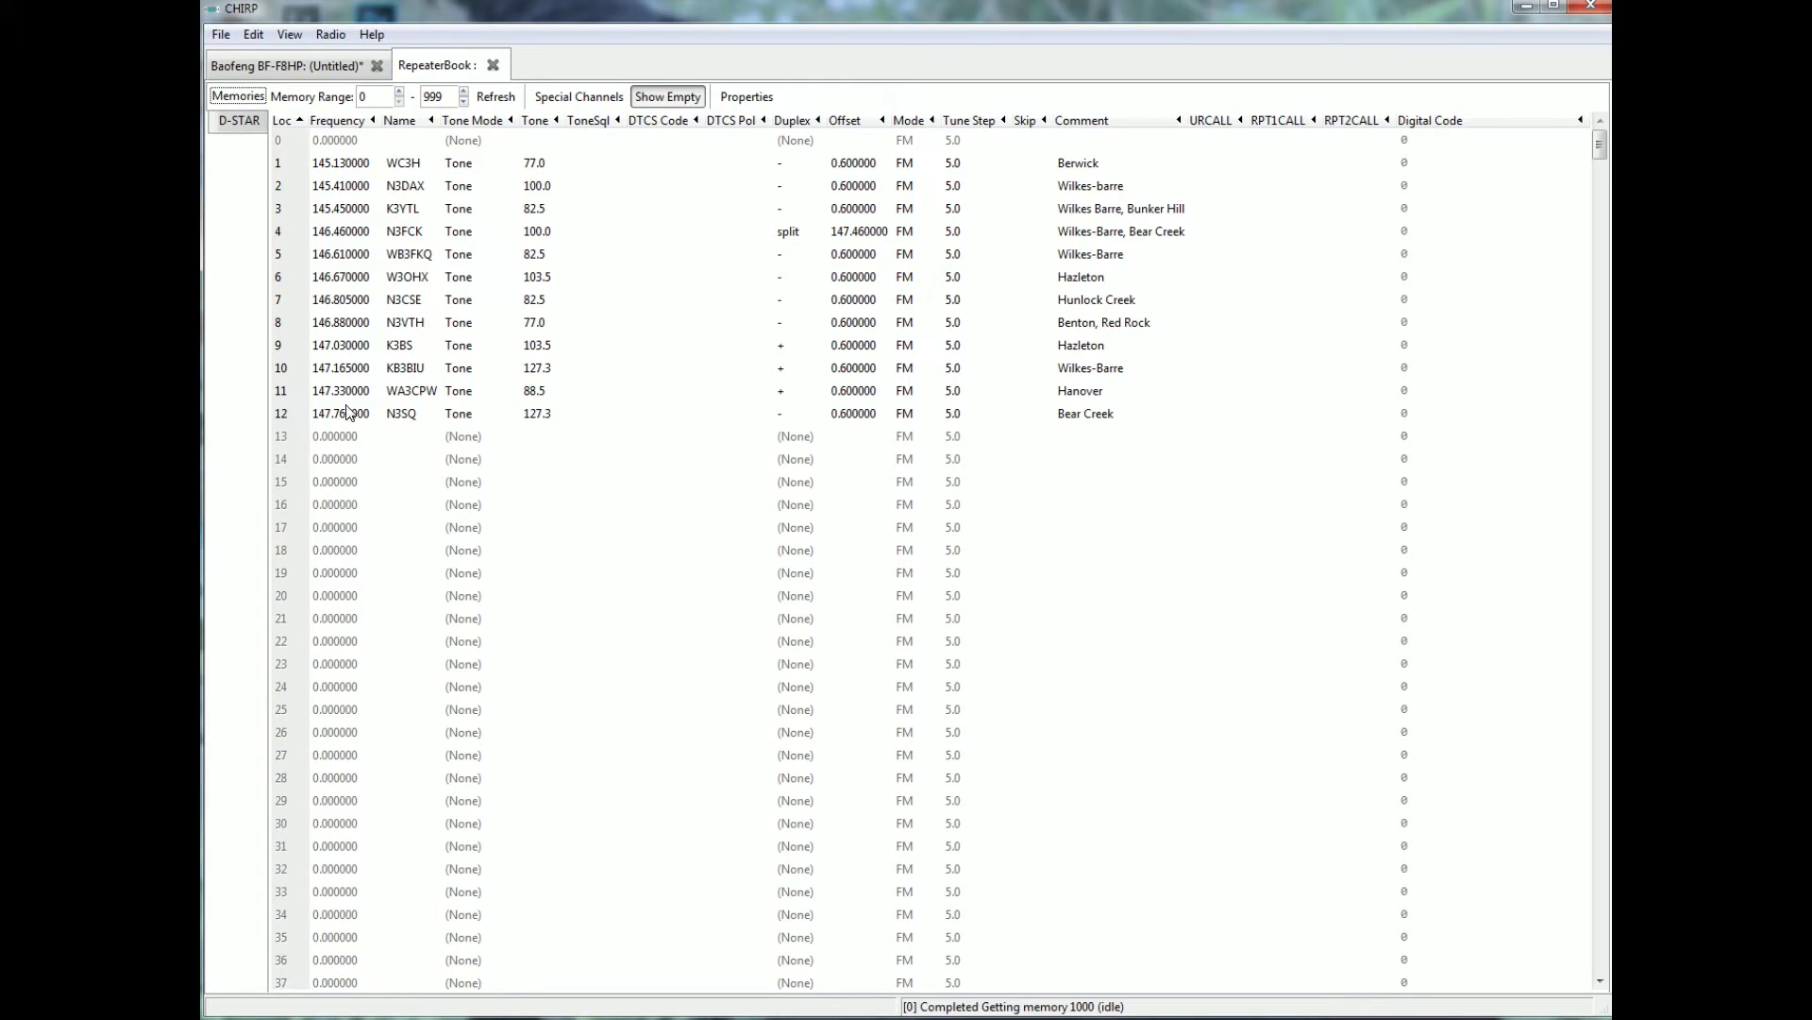
{"action": "left_click", "coordinate": [337, 164]}
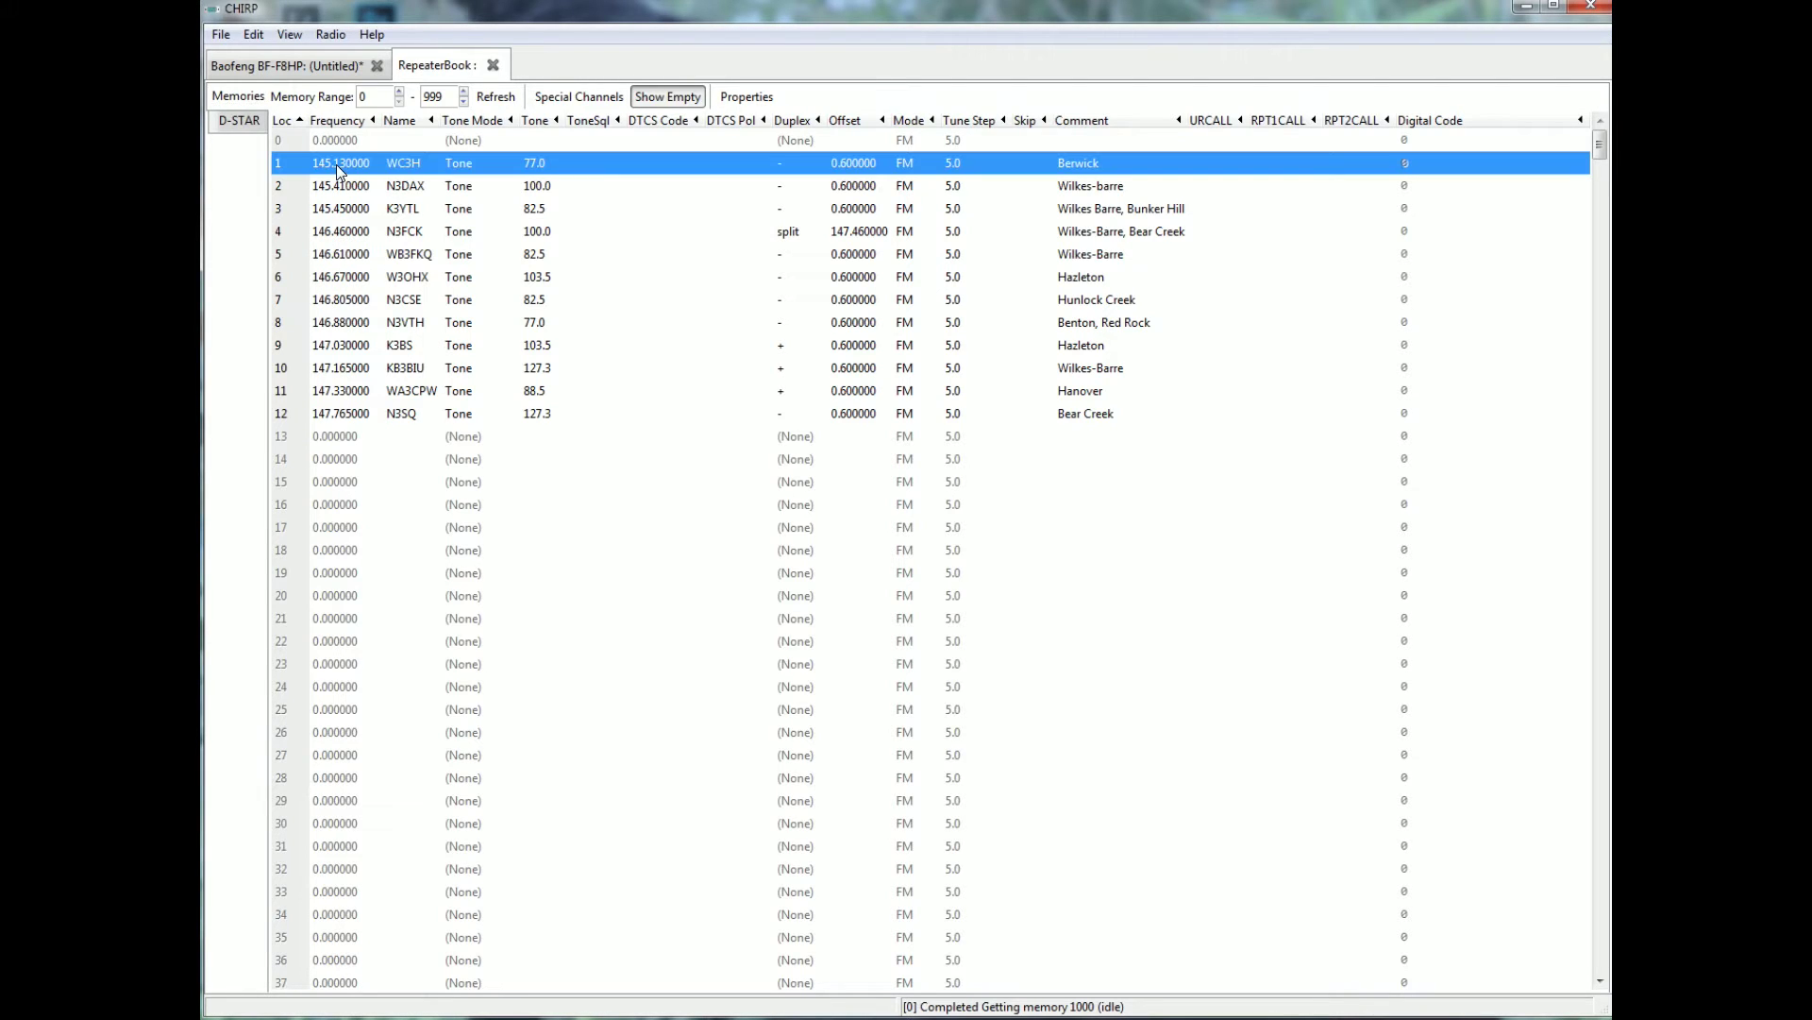
{"action": "left_click", "coordinate": [371, 416], "text": "shift"}
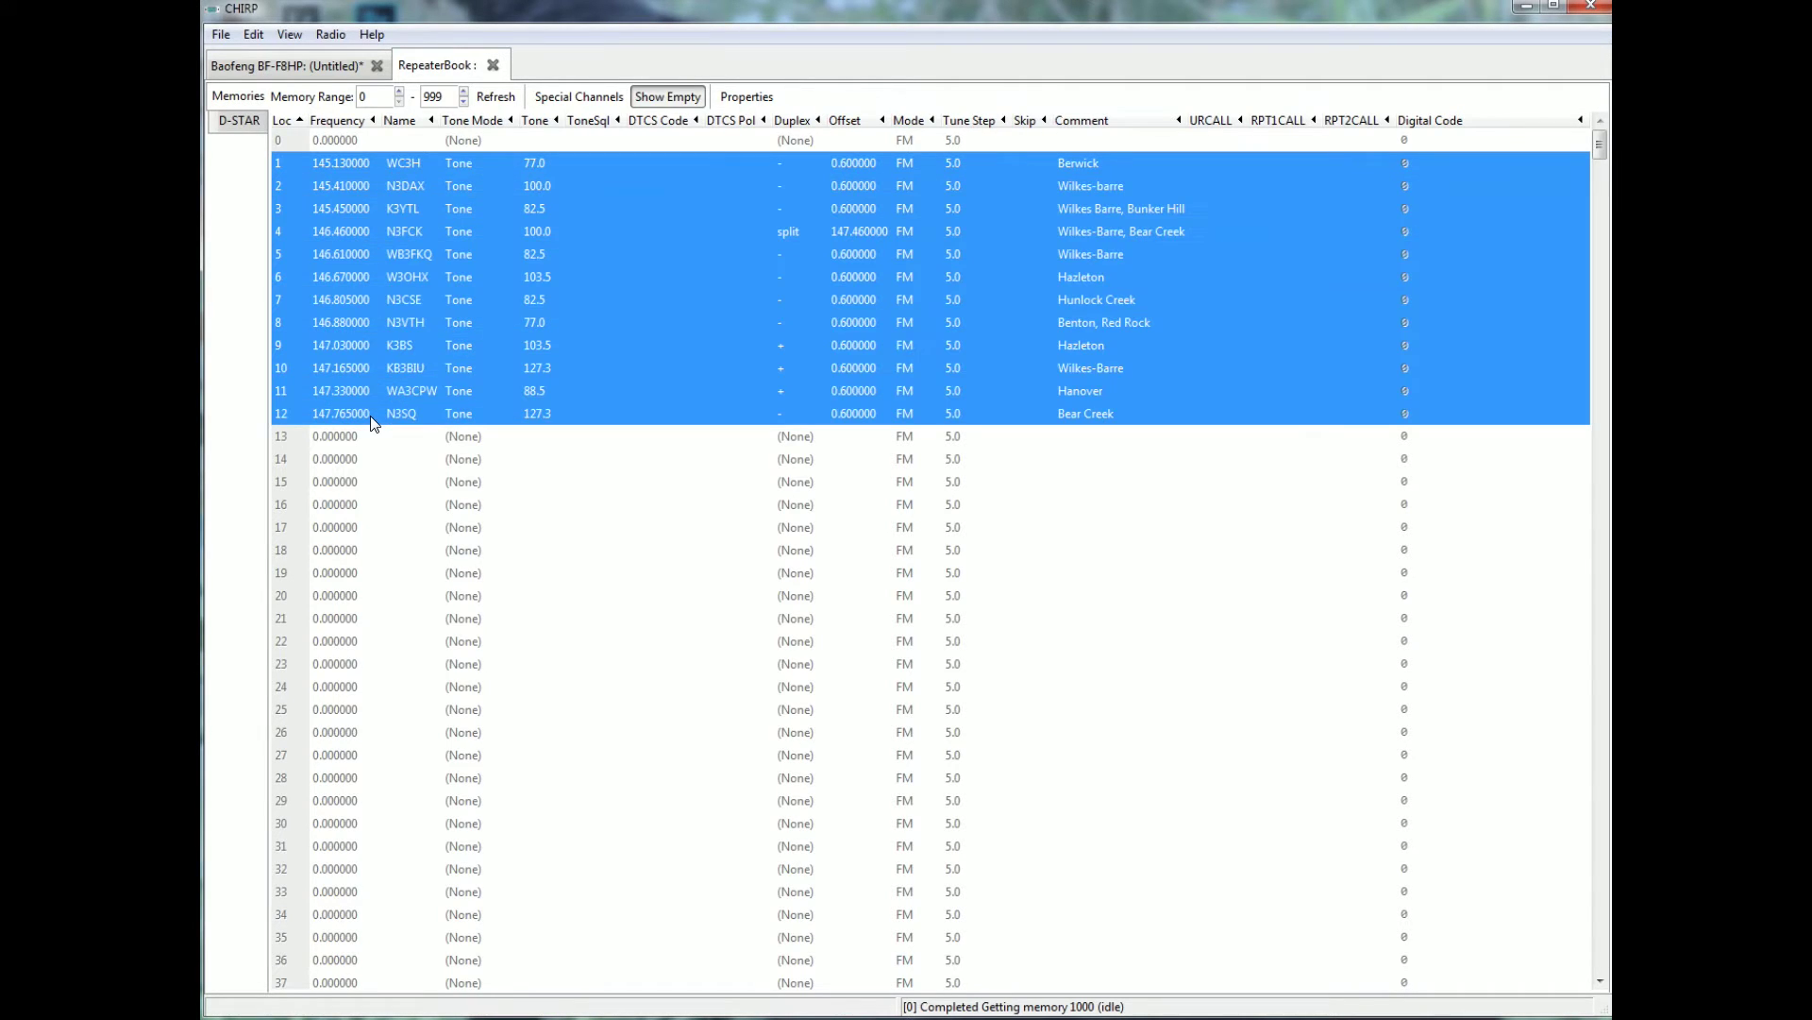
{"action": "left_click", "coordinate": [283, 64]}
{"action": "left_click", "coordinate": [335, 143]}
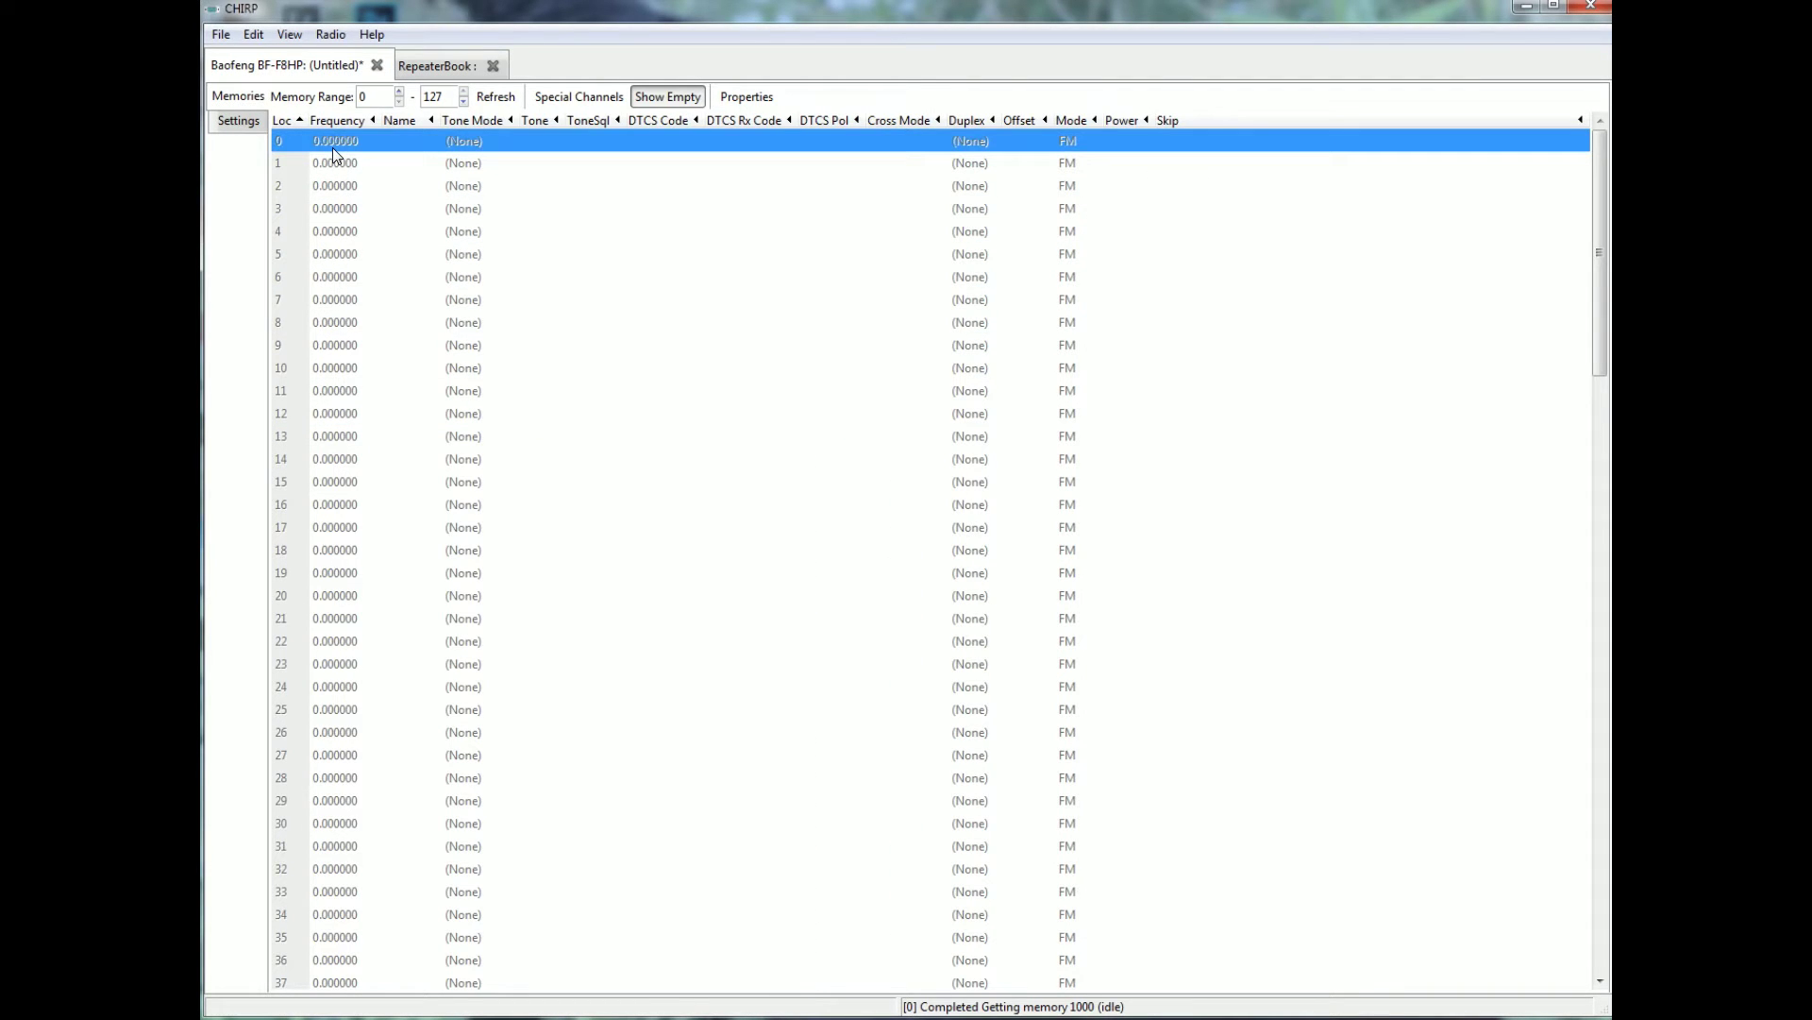
{"action": "key", "text": "ctrl+v"}
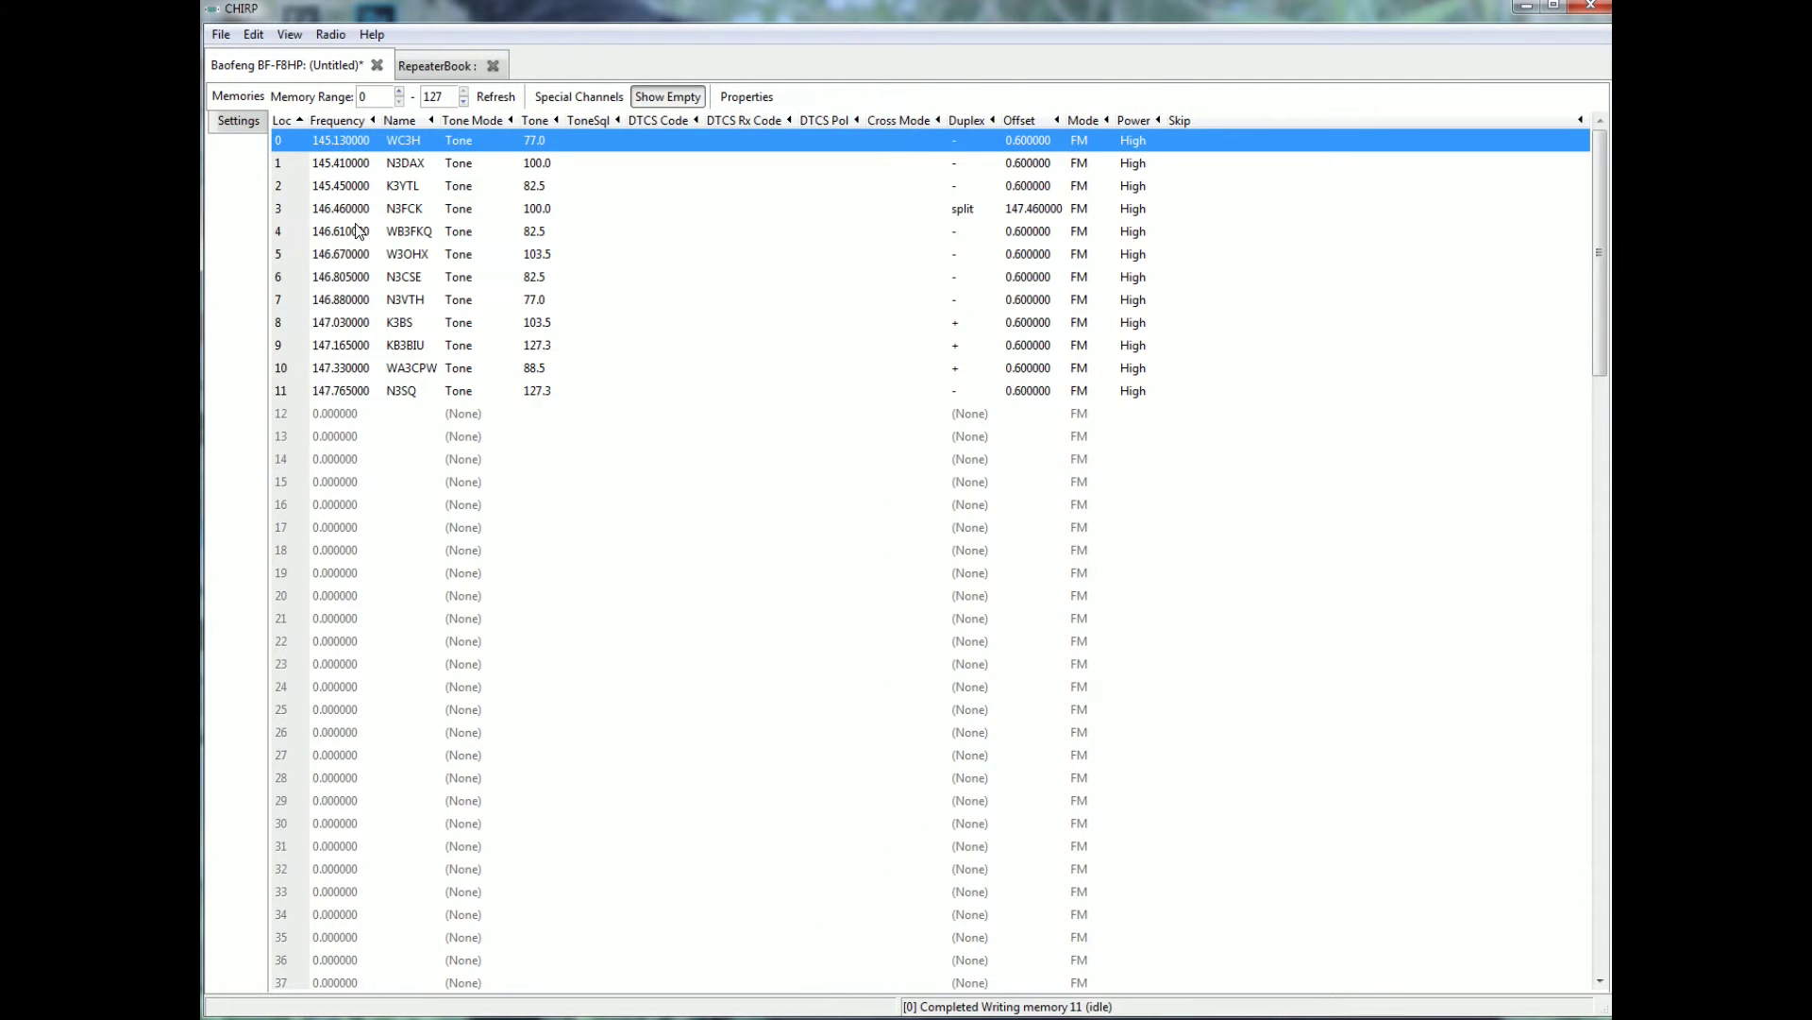
{"action": "left_click", "coordinate": [448, 64]}
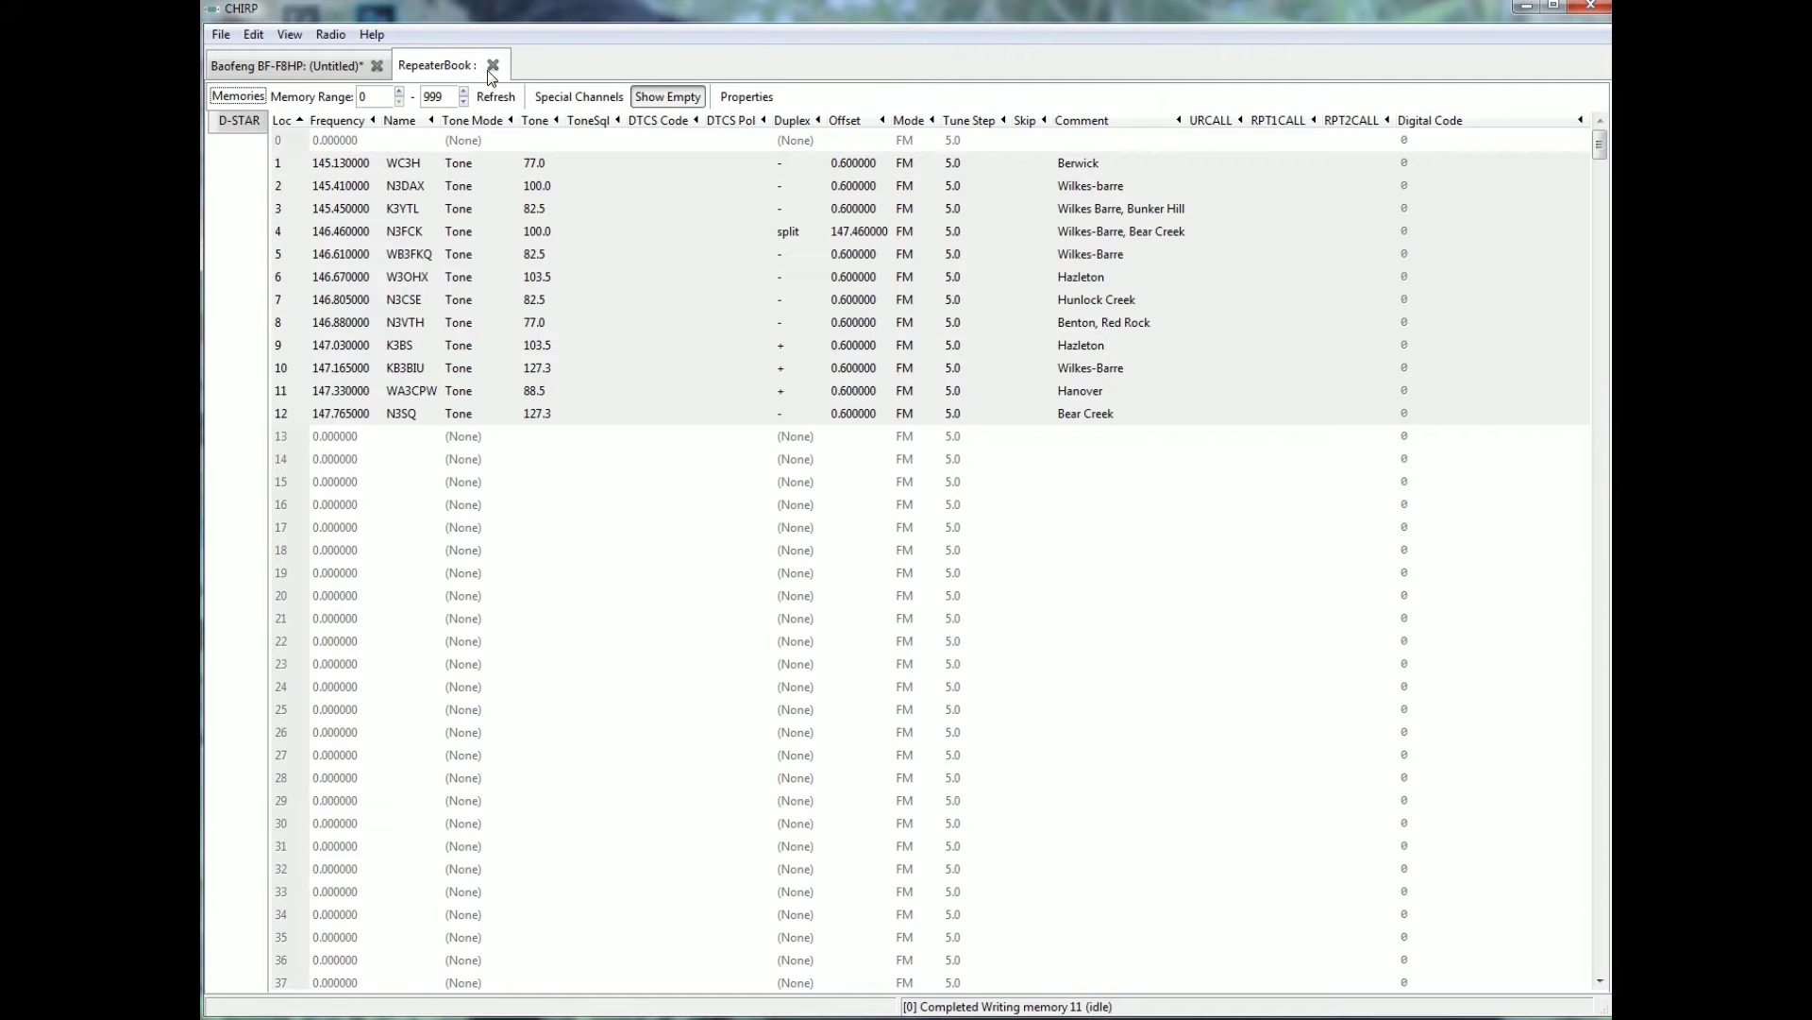
{"action": "left_click", "coordinate": [493, 66]}
Query RepeaterBook for Luzerne County, PA repeaters in the 70 centimeters (440MHz) band
{"action": "left_click", "coordinate": [330, 34]}
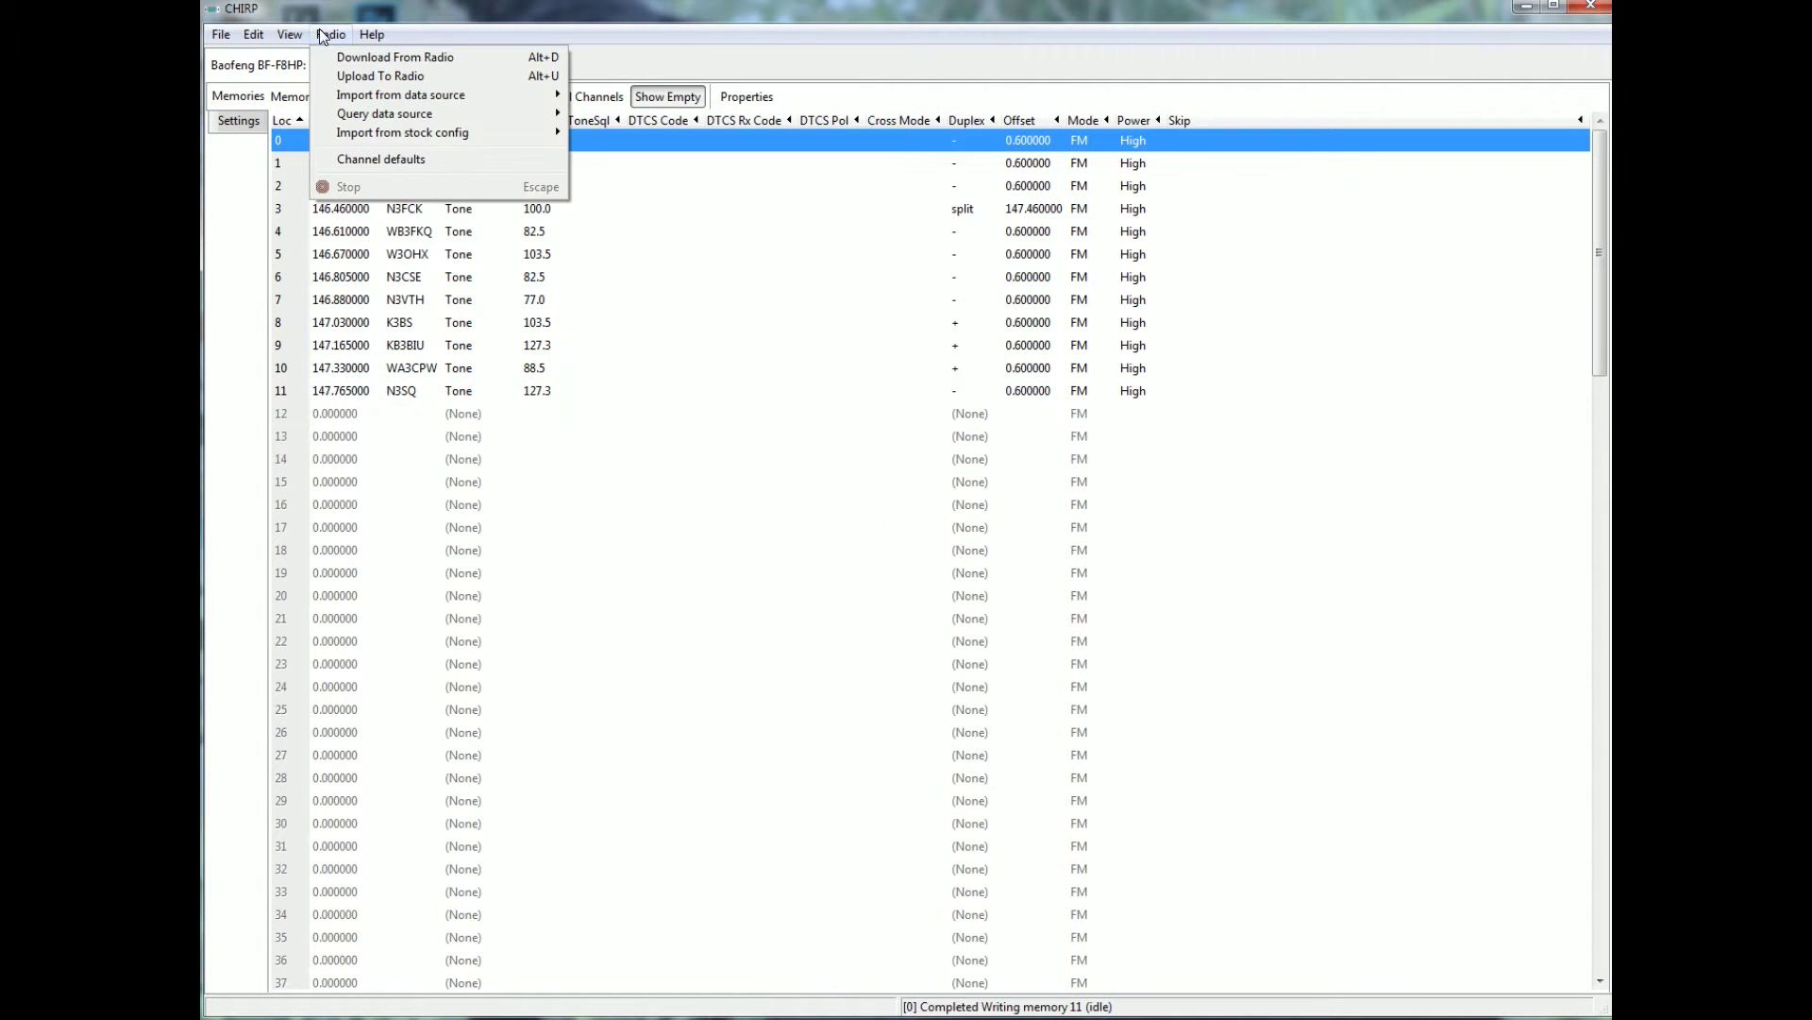
{"action": "mouse_move", "coordinate": [350, 121]}
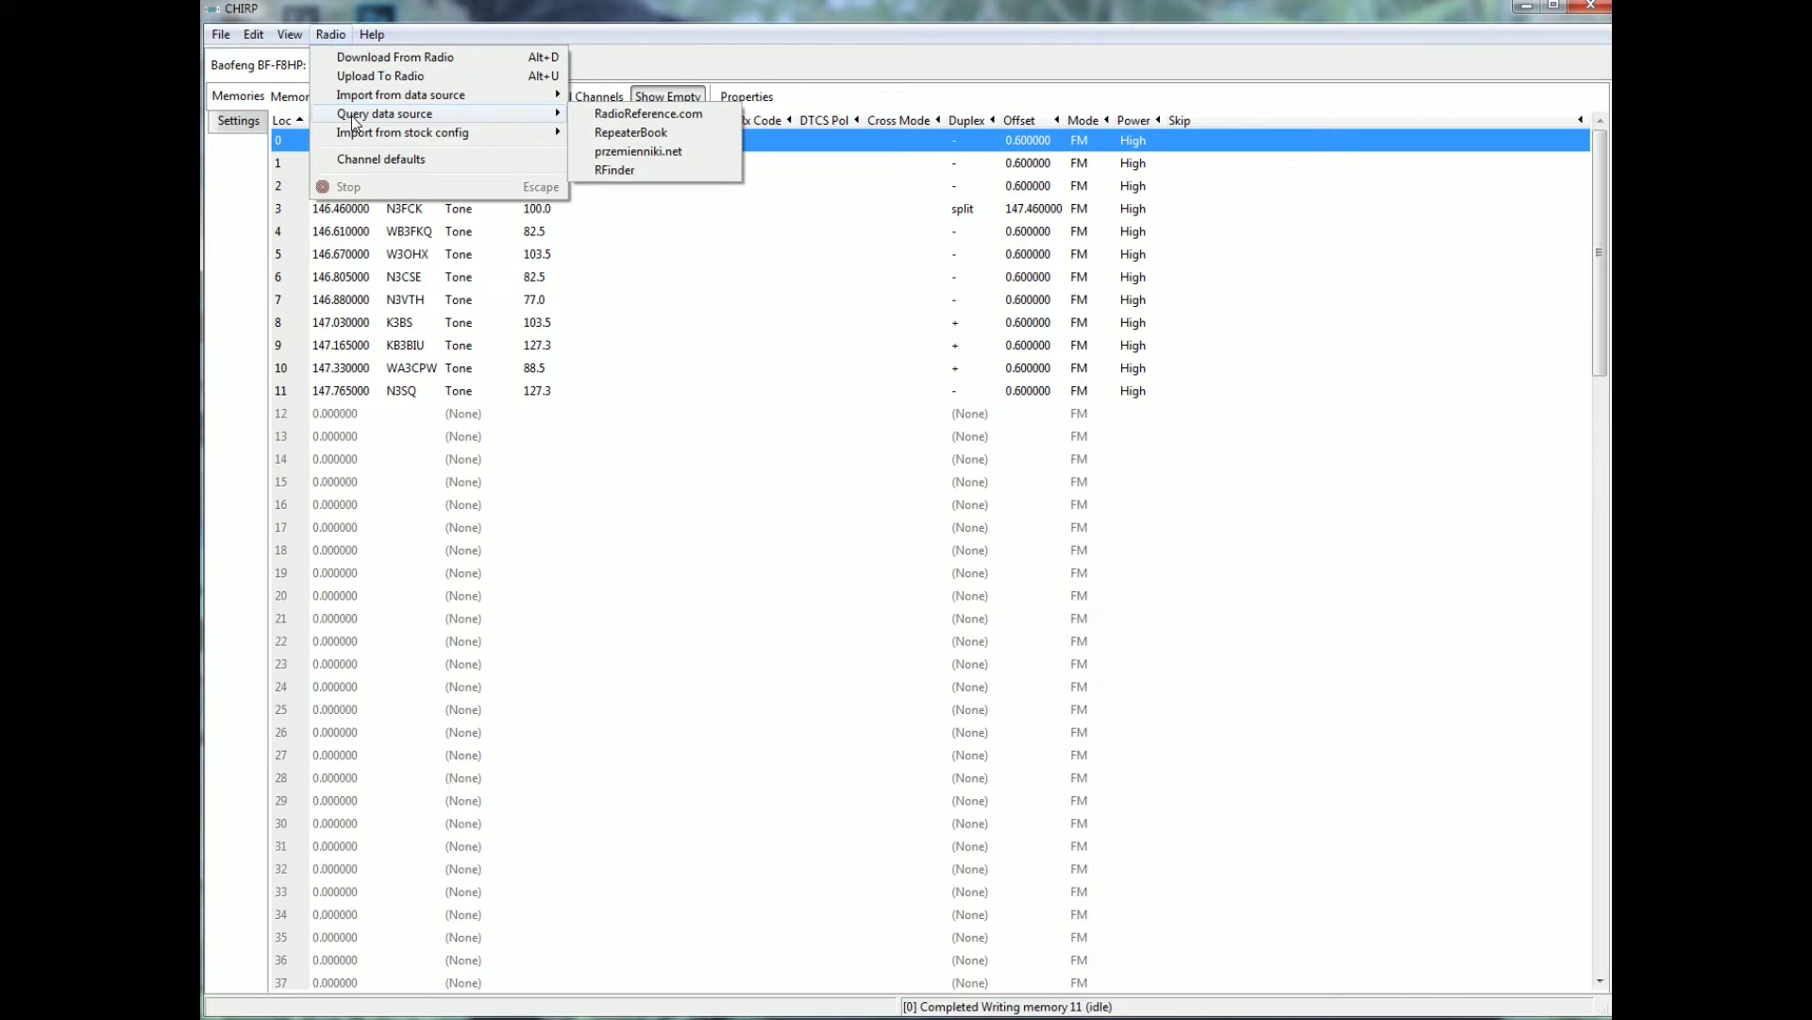
{"action": "left_click", "coordinate": [627, 134]}
{"action": "left_click", "coordinate": [982, 555]}
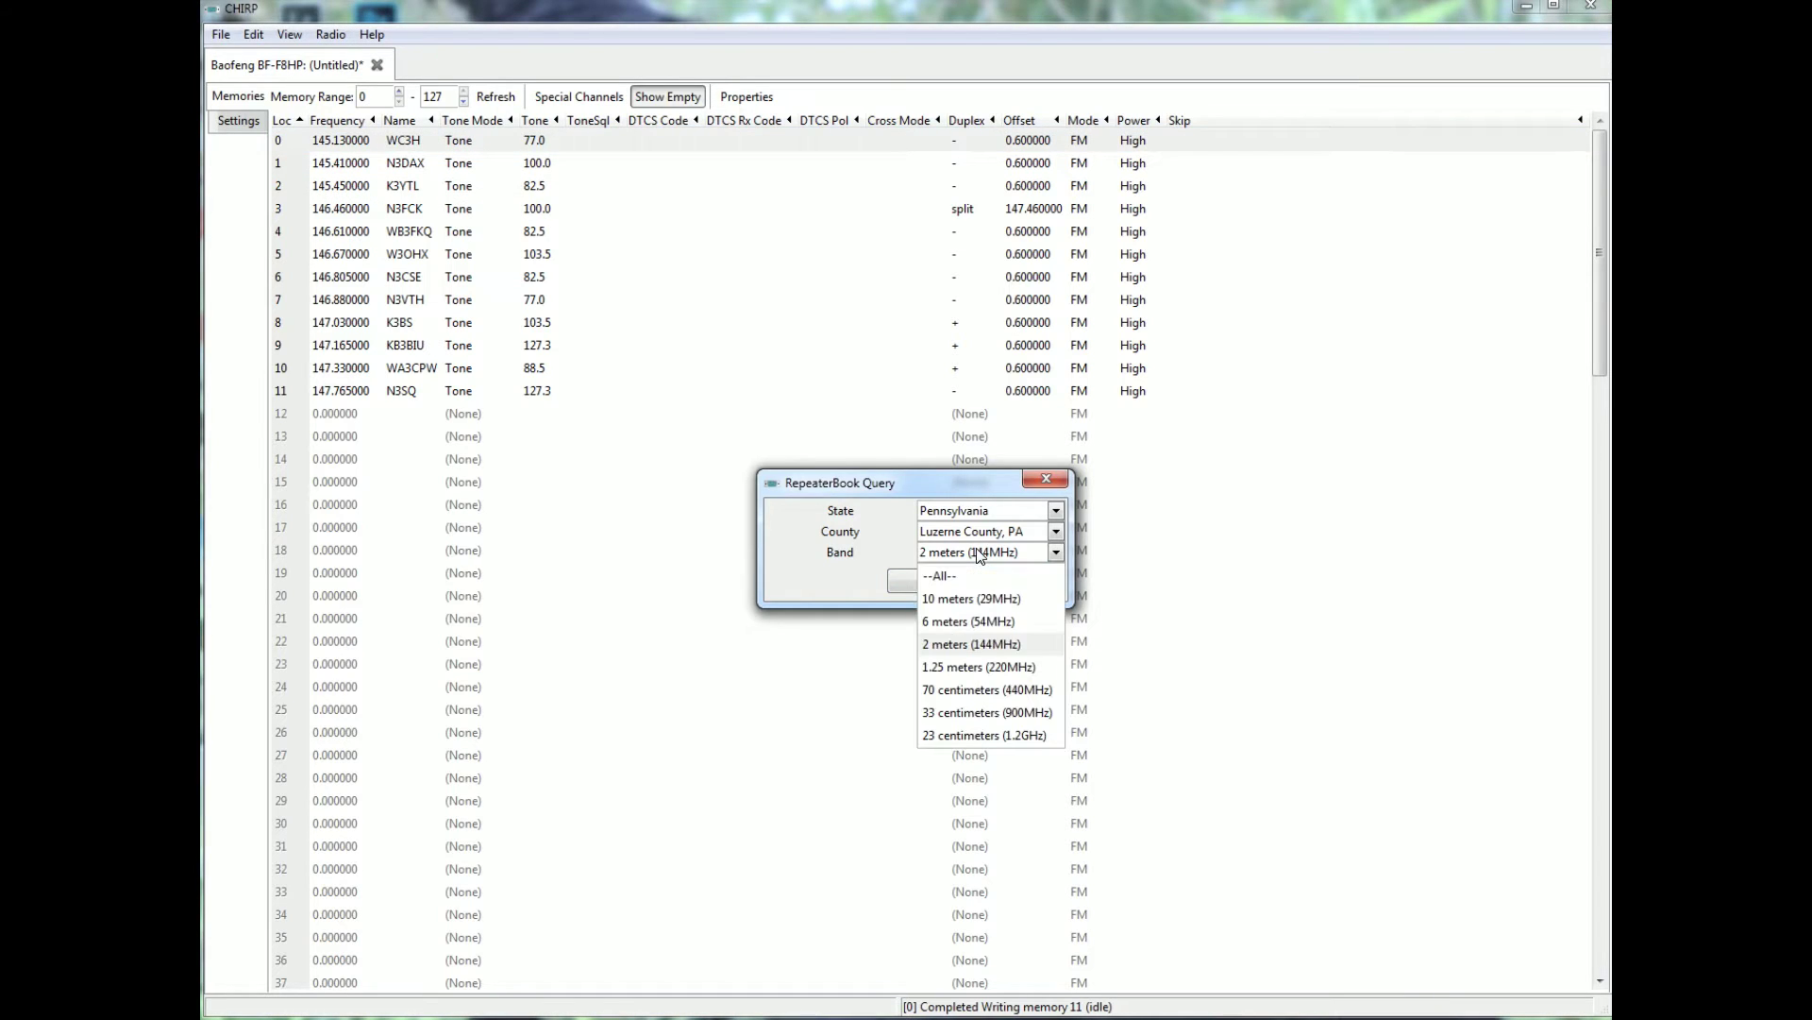
{"action": "left_click", "coordinate": [963, 689]}
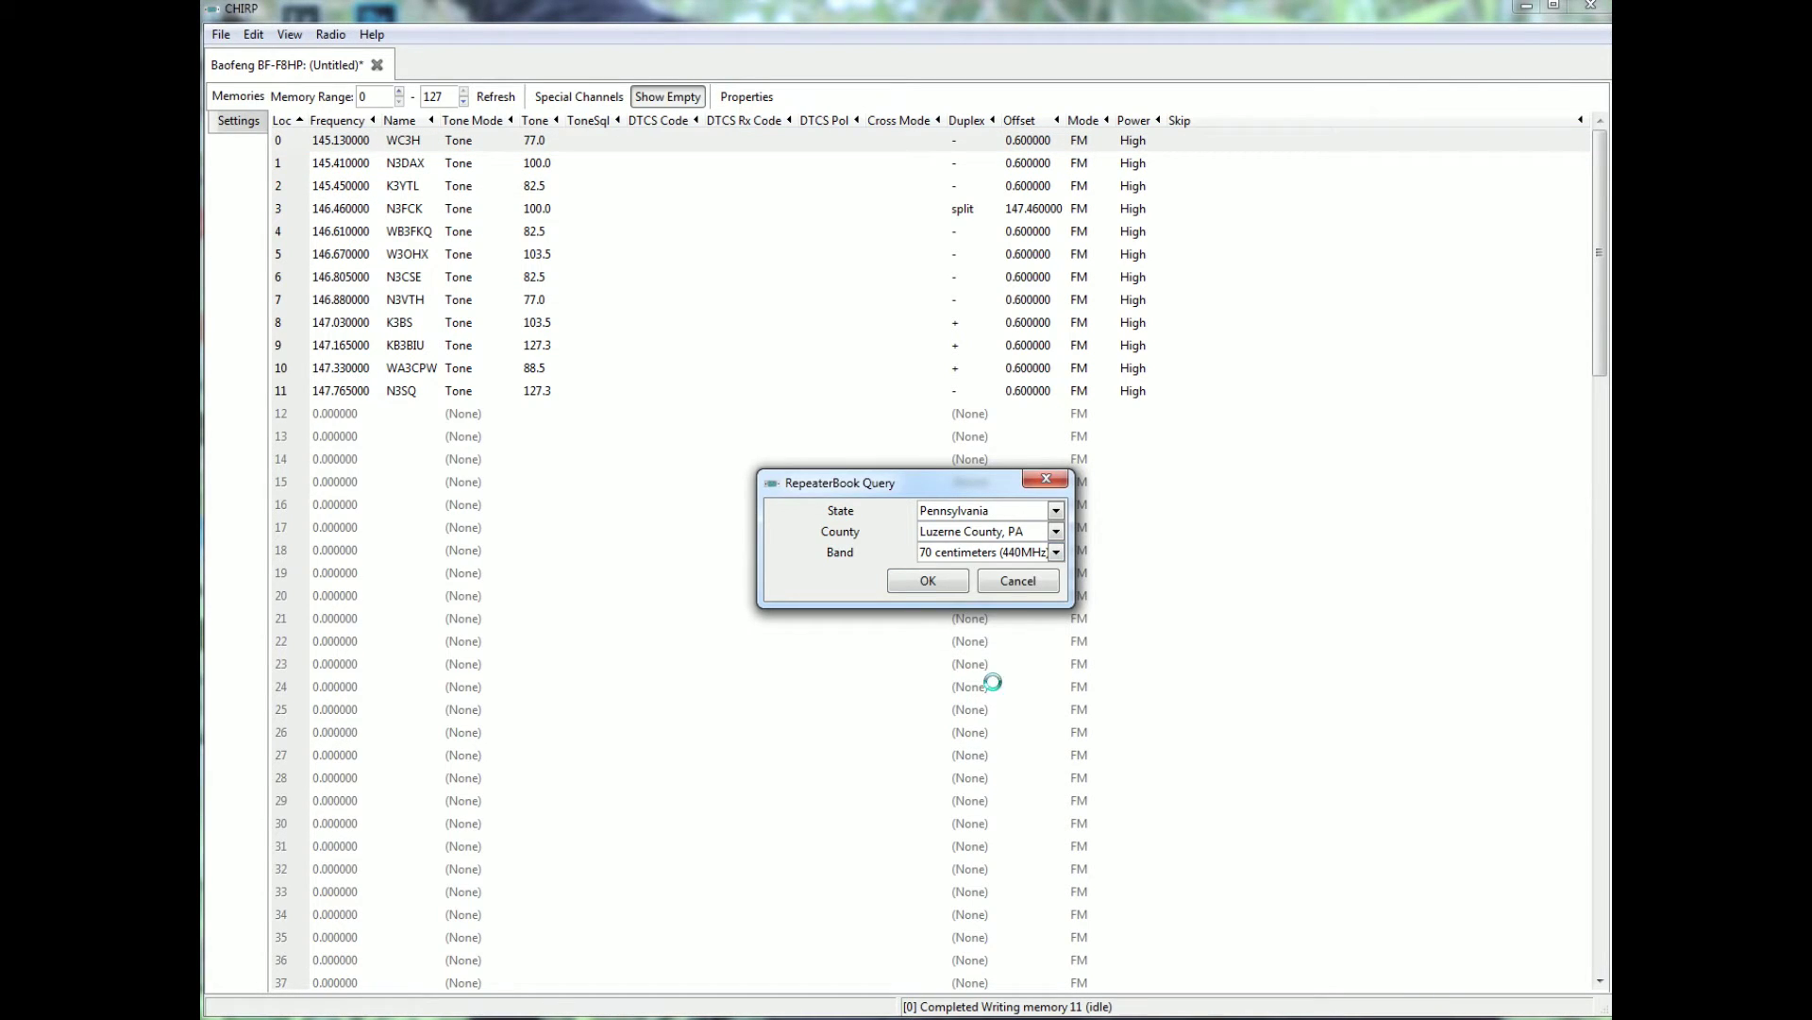
{"action": "left_click", "coordinate": [928, 572]}
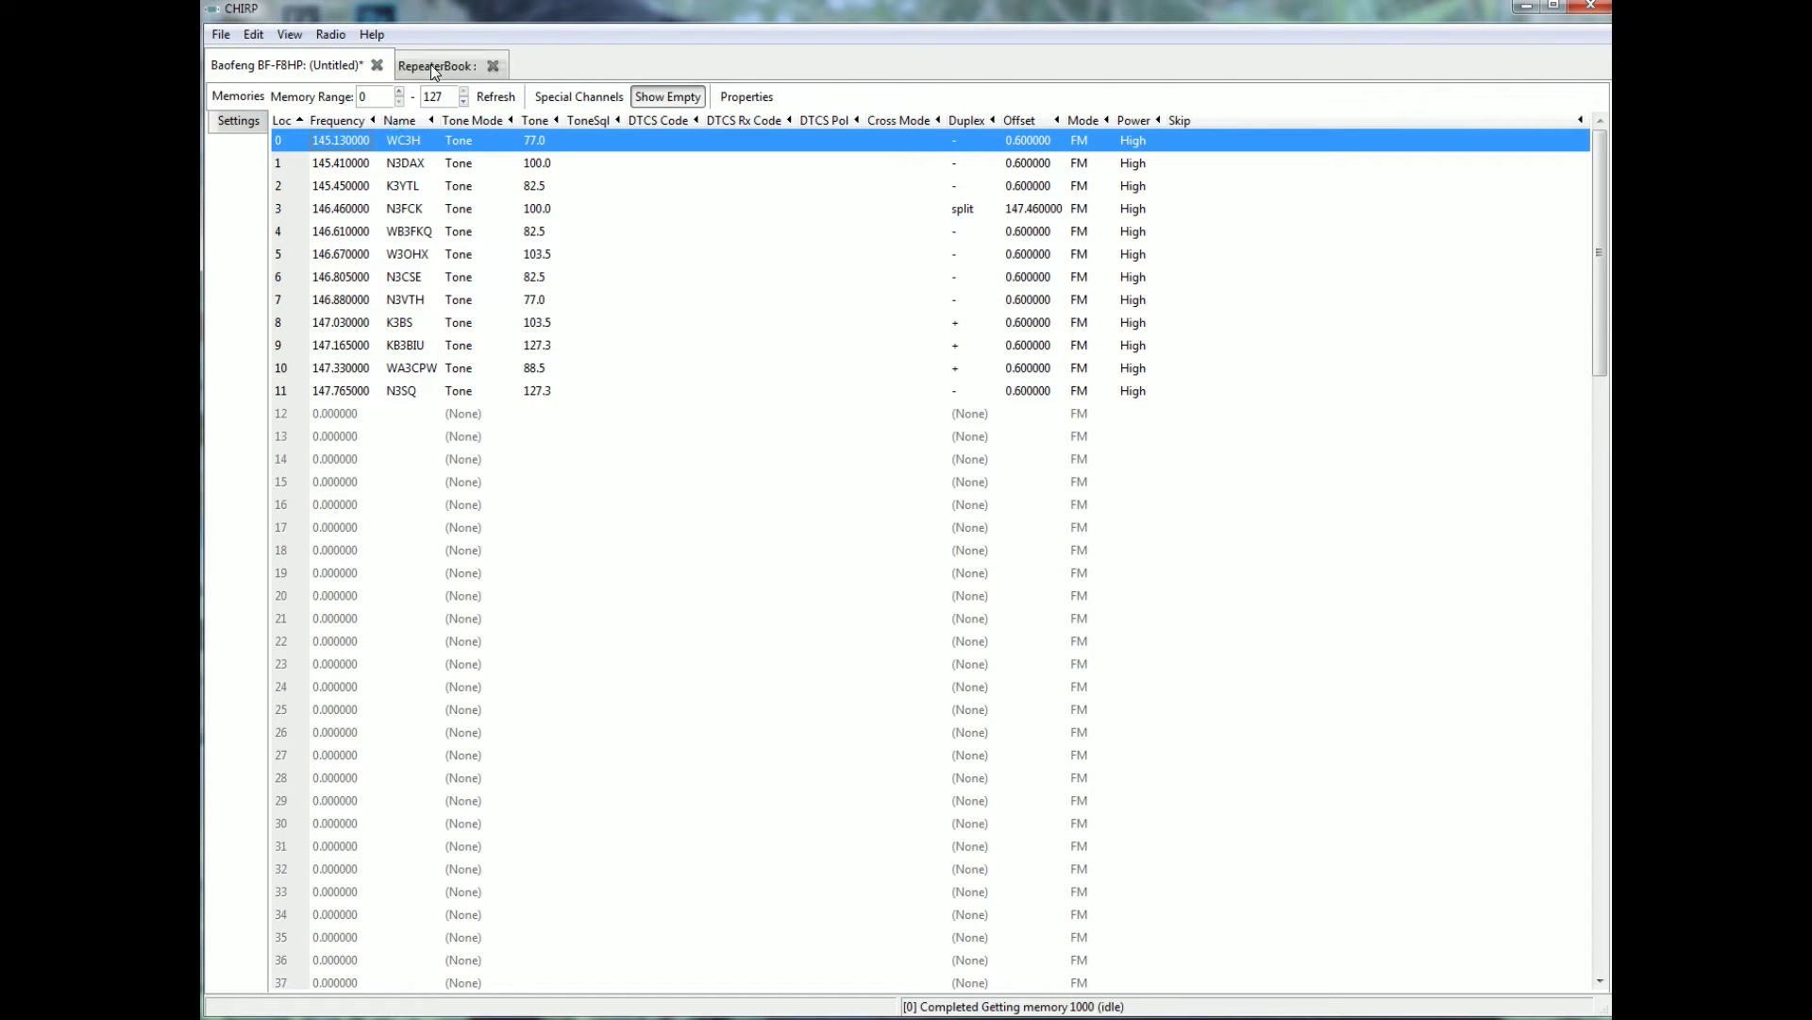
Copy RepeaterBook entries 1 to 7 into the radio's memory list starting at location 12
{"action": "left_click", "coordinate": [430, 64]}
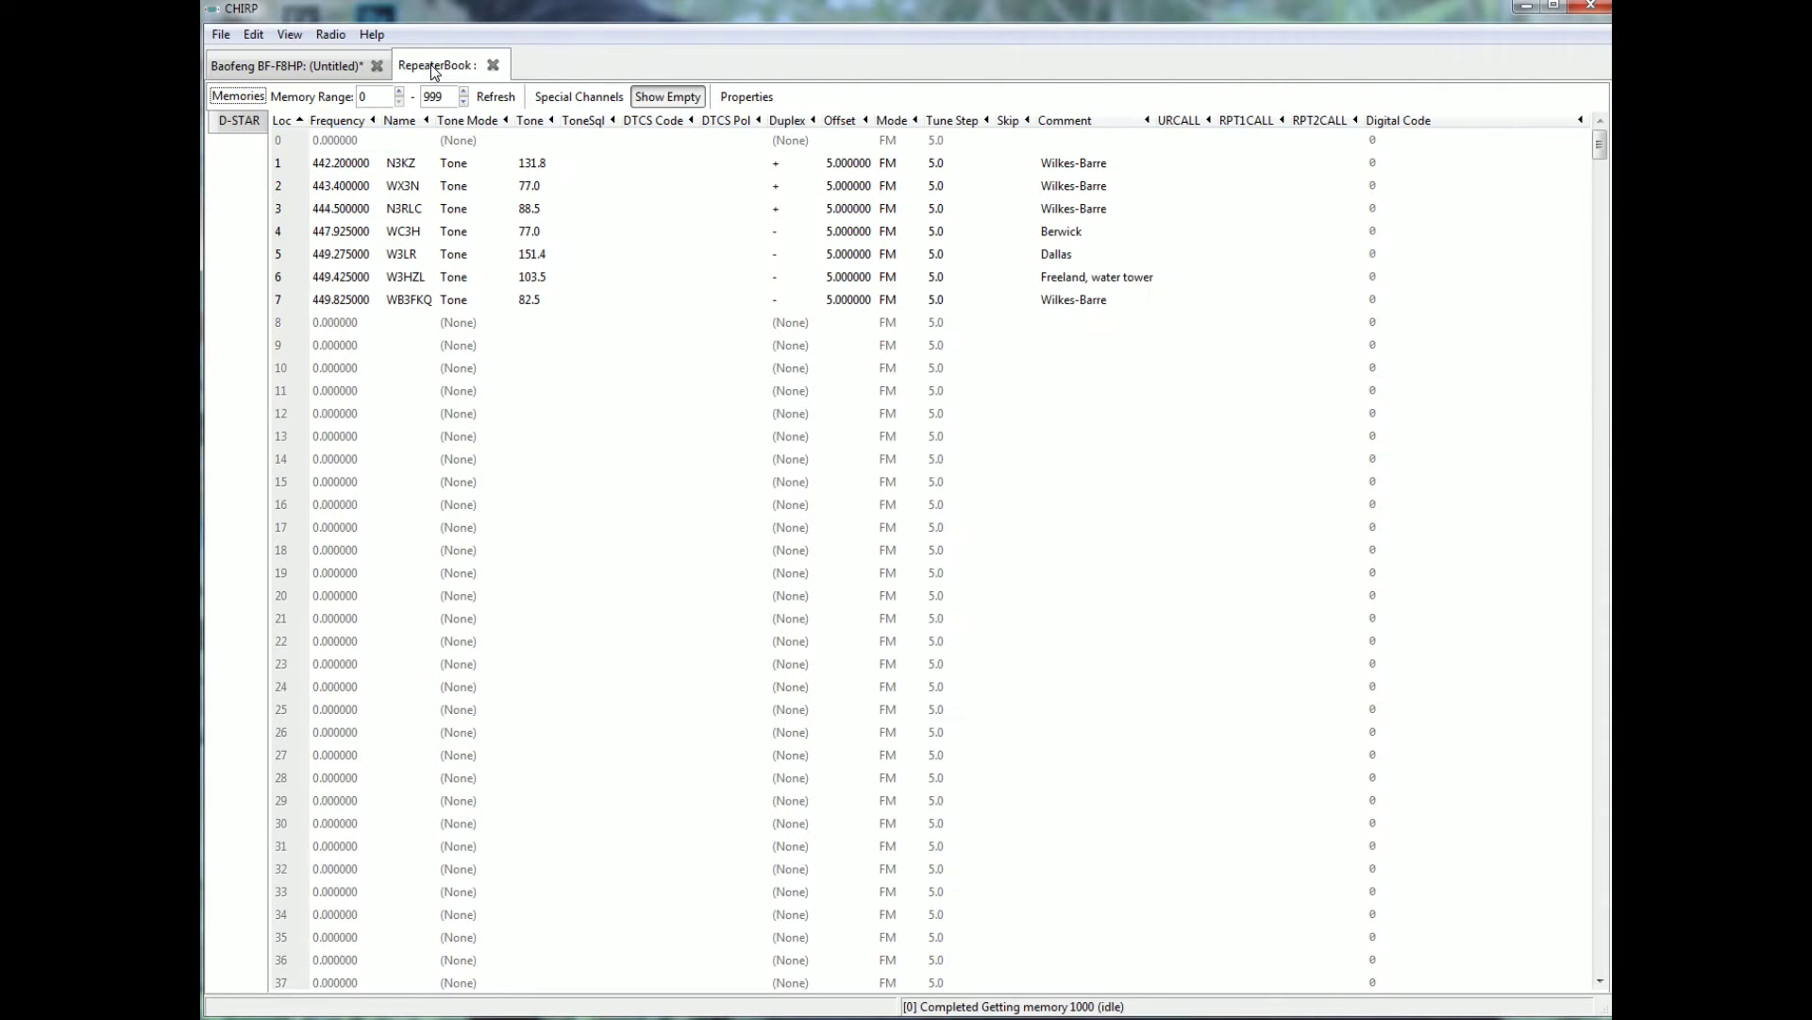
{"action": "left_click", "coordinate": [328, 160]}
{"action": "left_click", "coordinate": [361, 297], "text": "shift"}
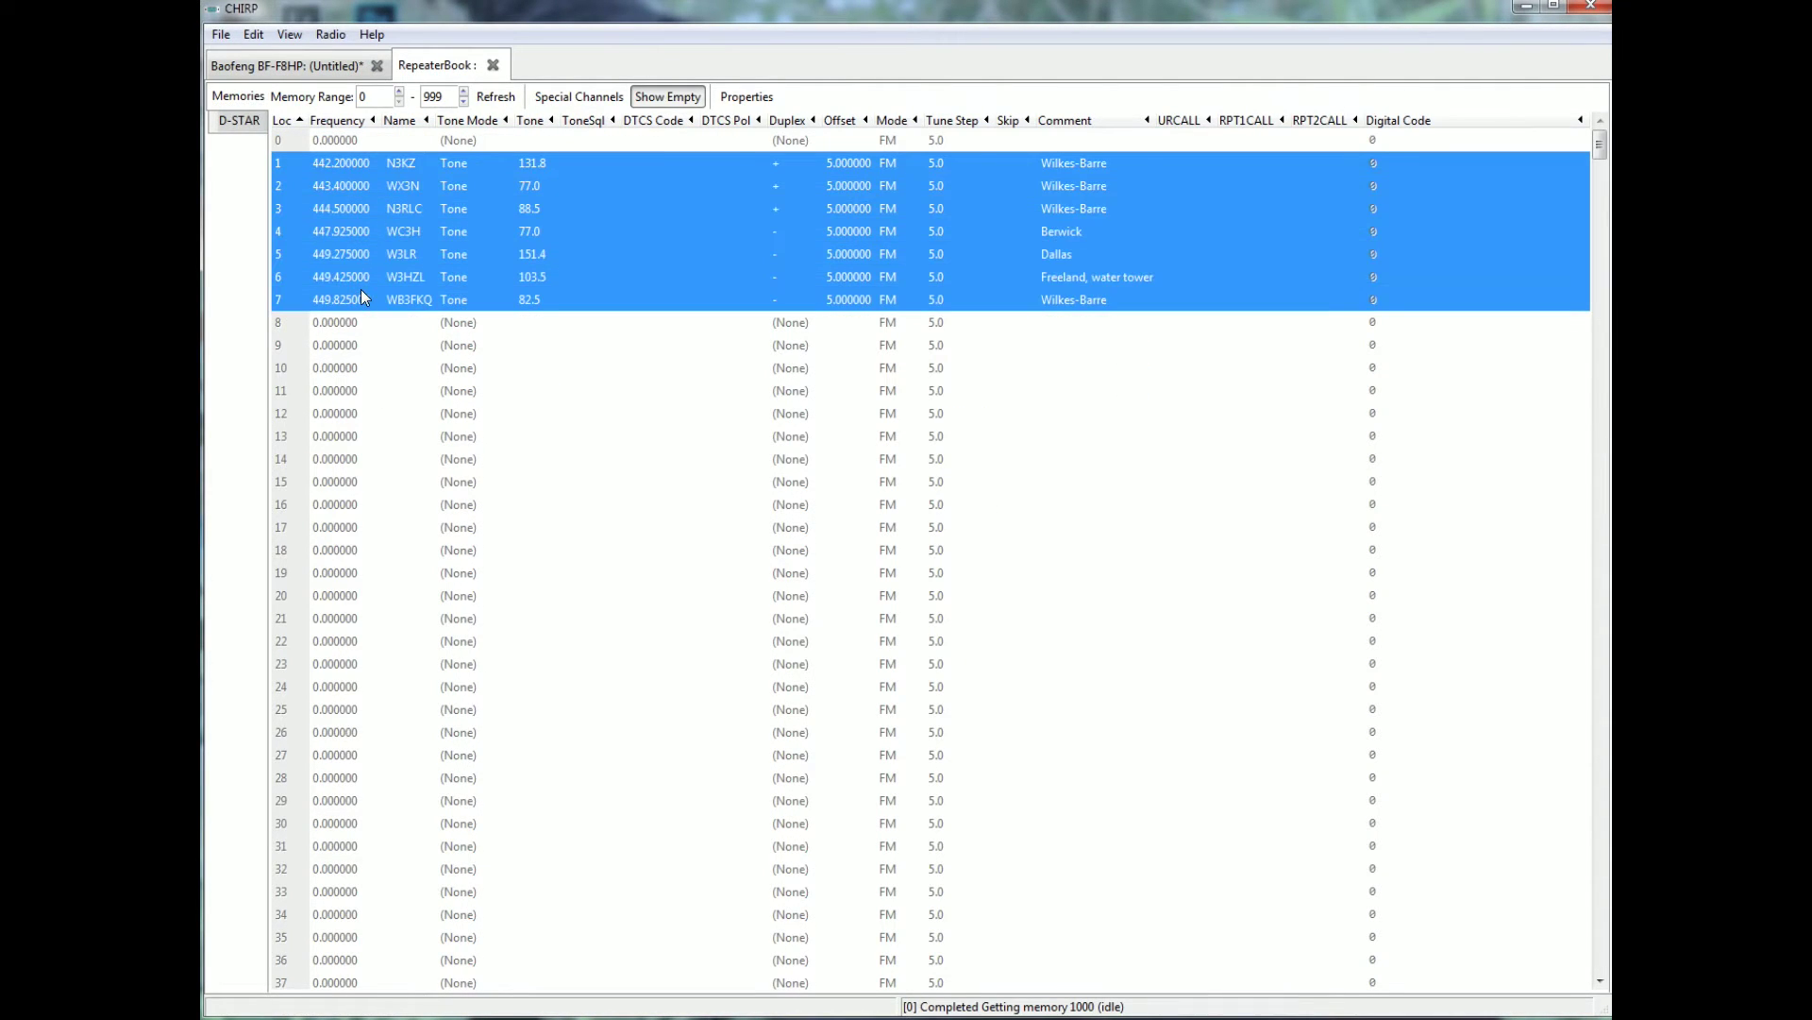
{"action": "left_click", "coordinate": [316, 58]}
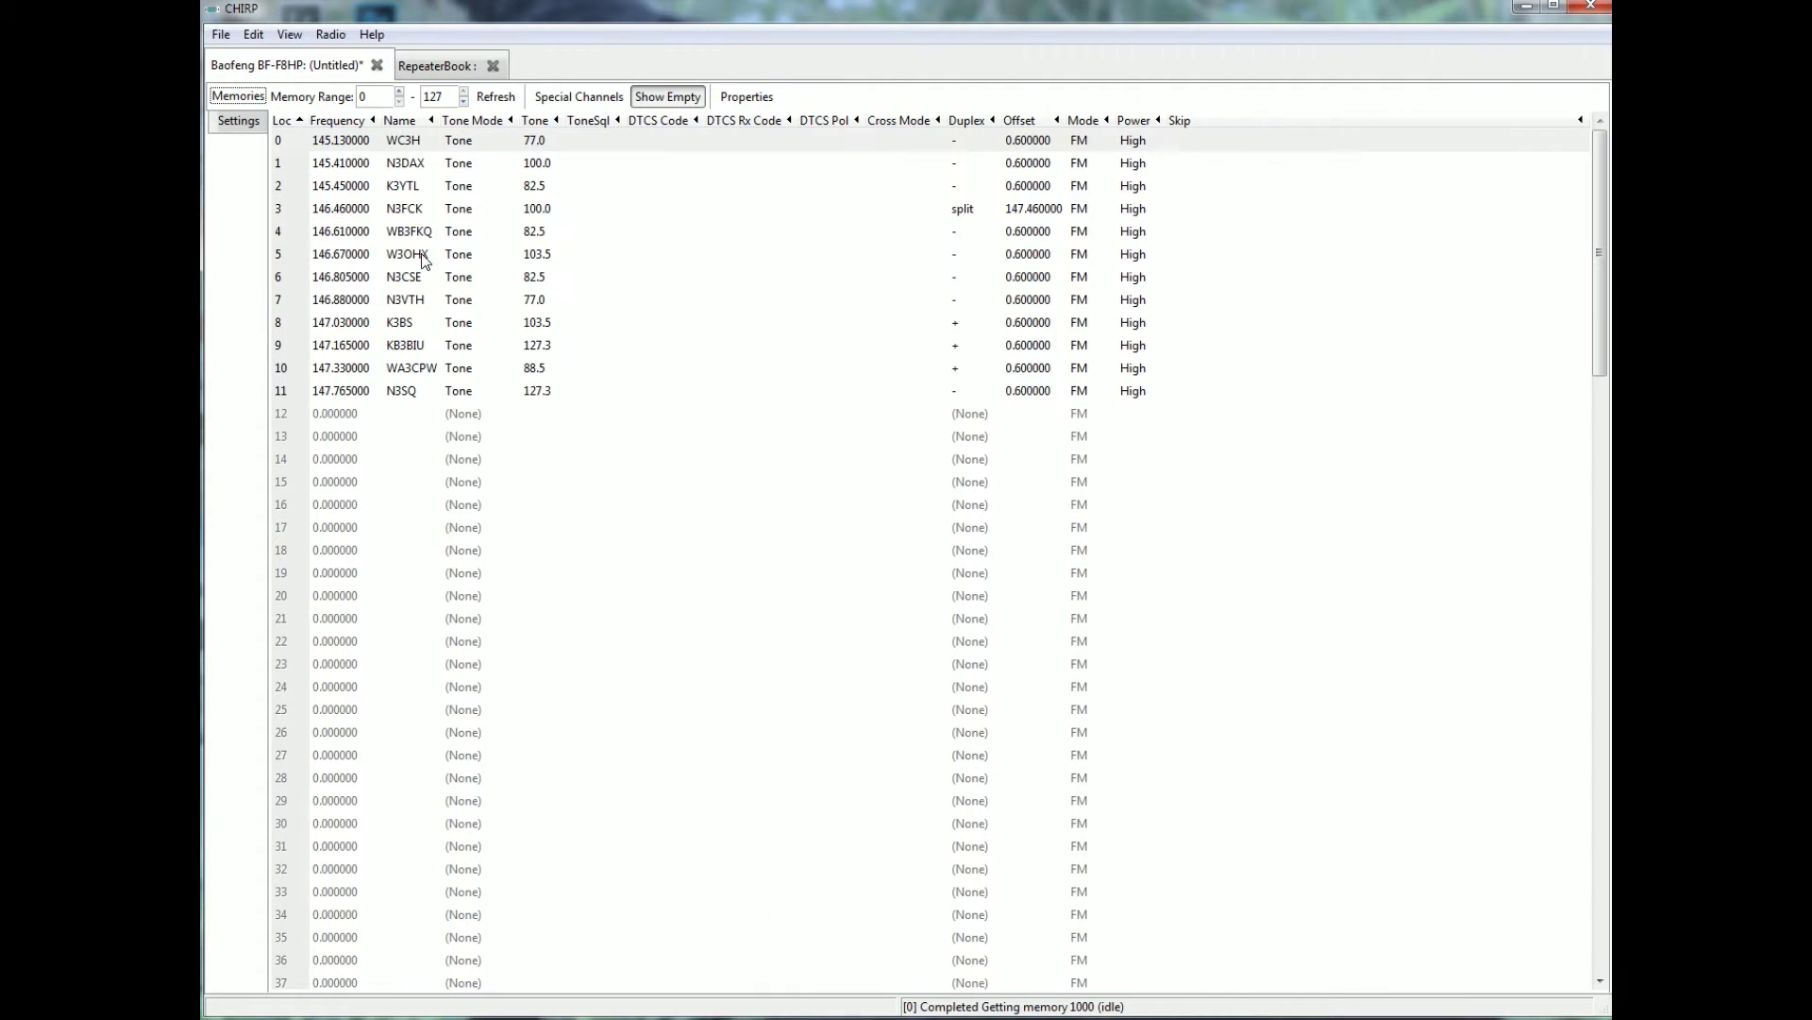
{"action": "left_click", "coordinate": [343, 416]}
{"action": "key", "text": "ctrl+v"}
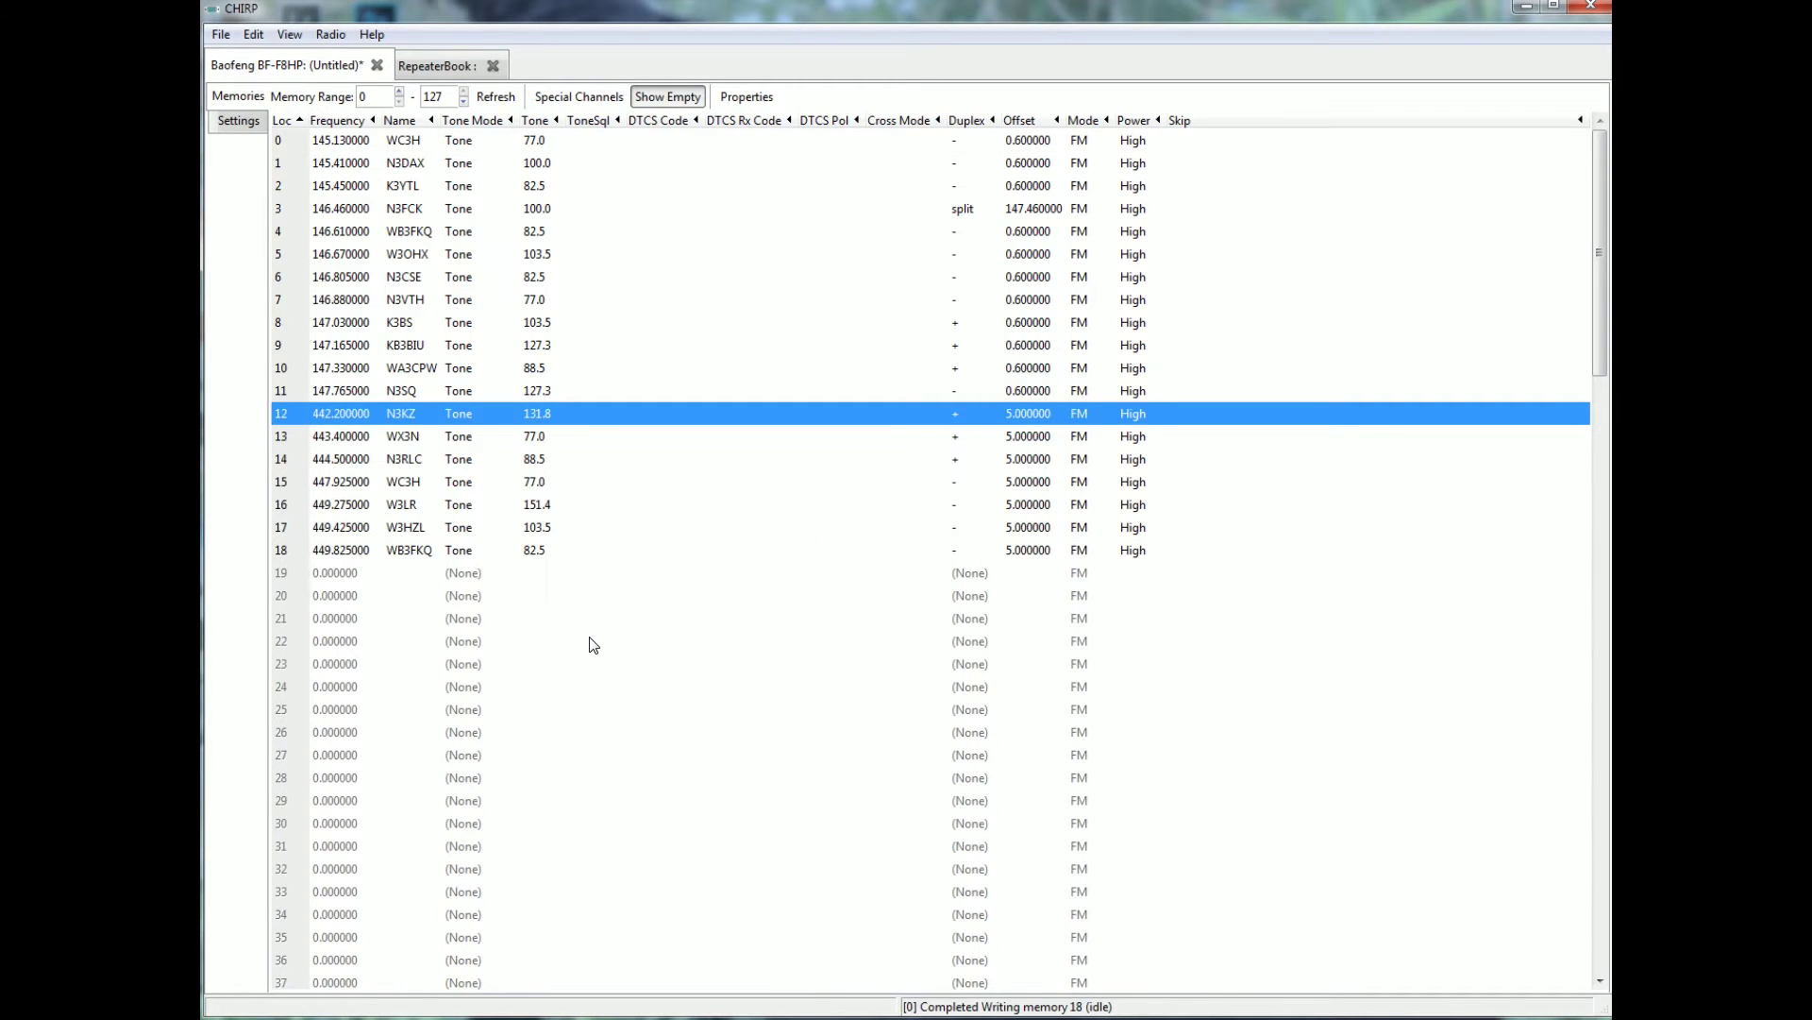
Close the RepeaterBook query results and try to select all channels in the radio's memory list
{"action": "left_click", "coordinate": [493, 67]}
{"action": "left_click", "coordinate": [724, 344]}
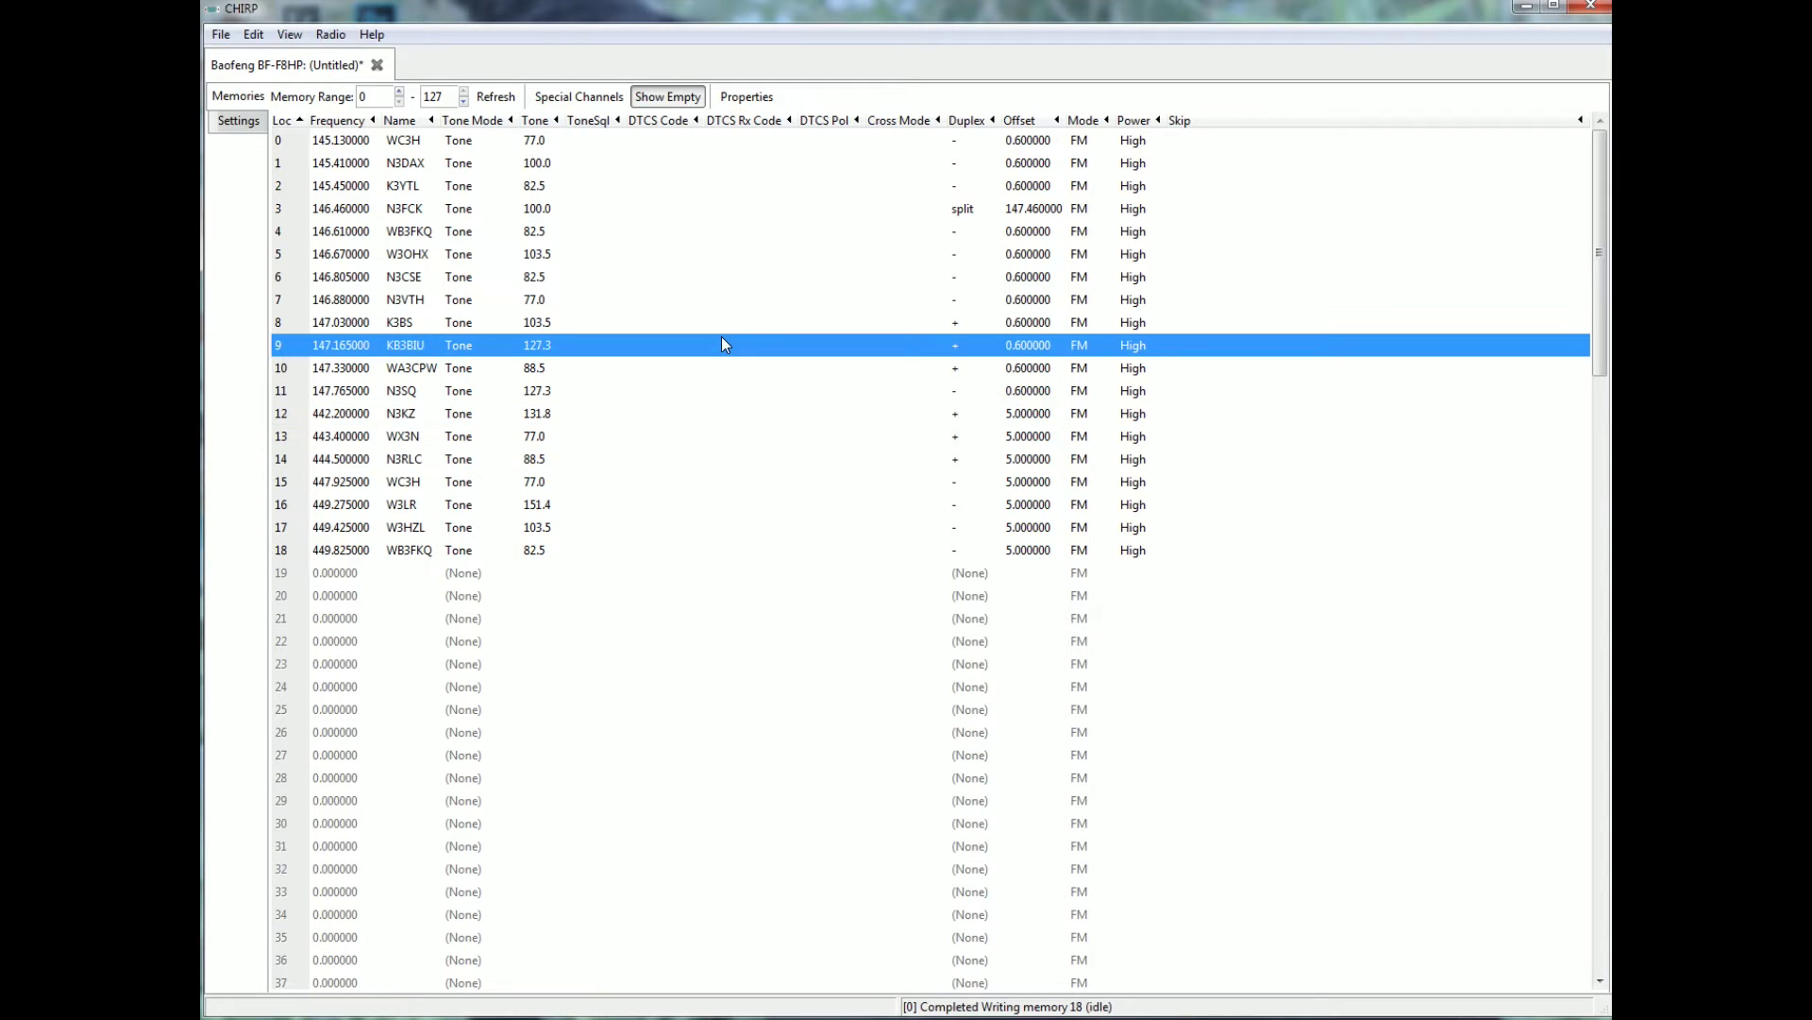
{"action": "key", "text": "ctrl+a"}
{"action": "key", "text": "backslash"}
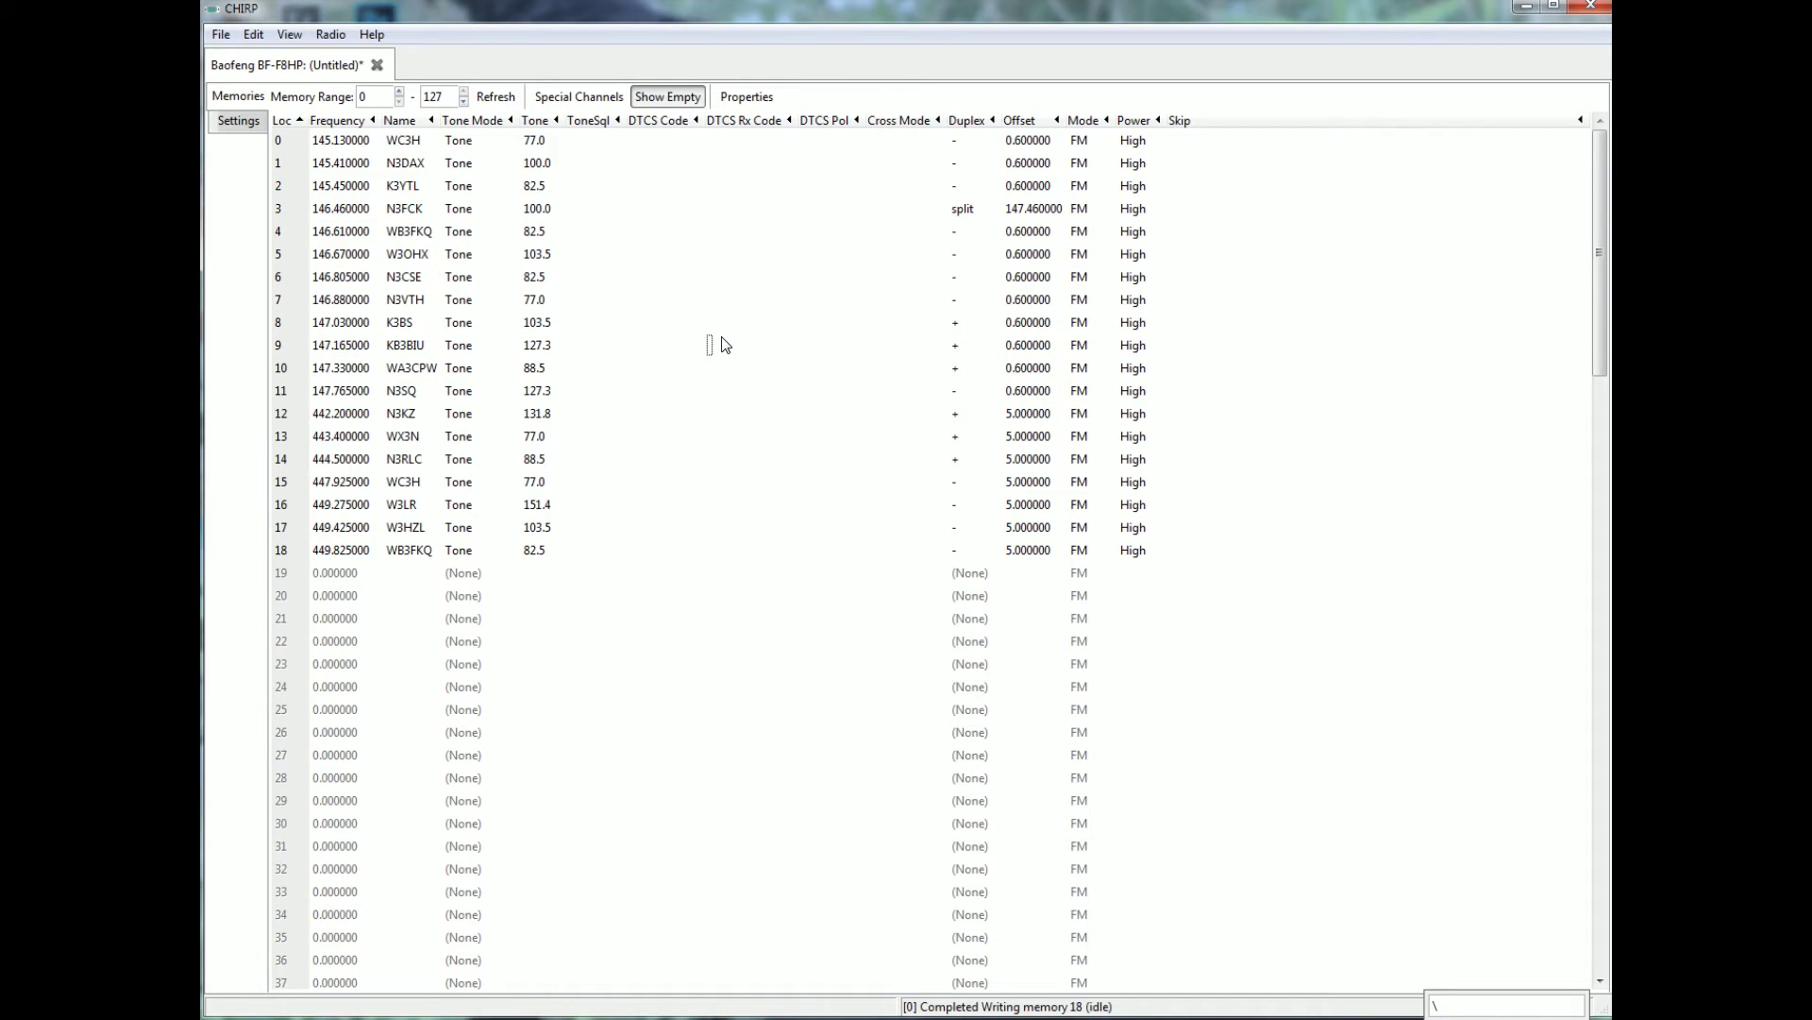
{"action": "left_click", "coordinate": [724, 344]}
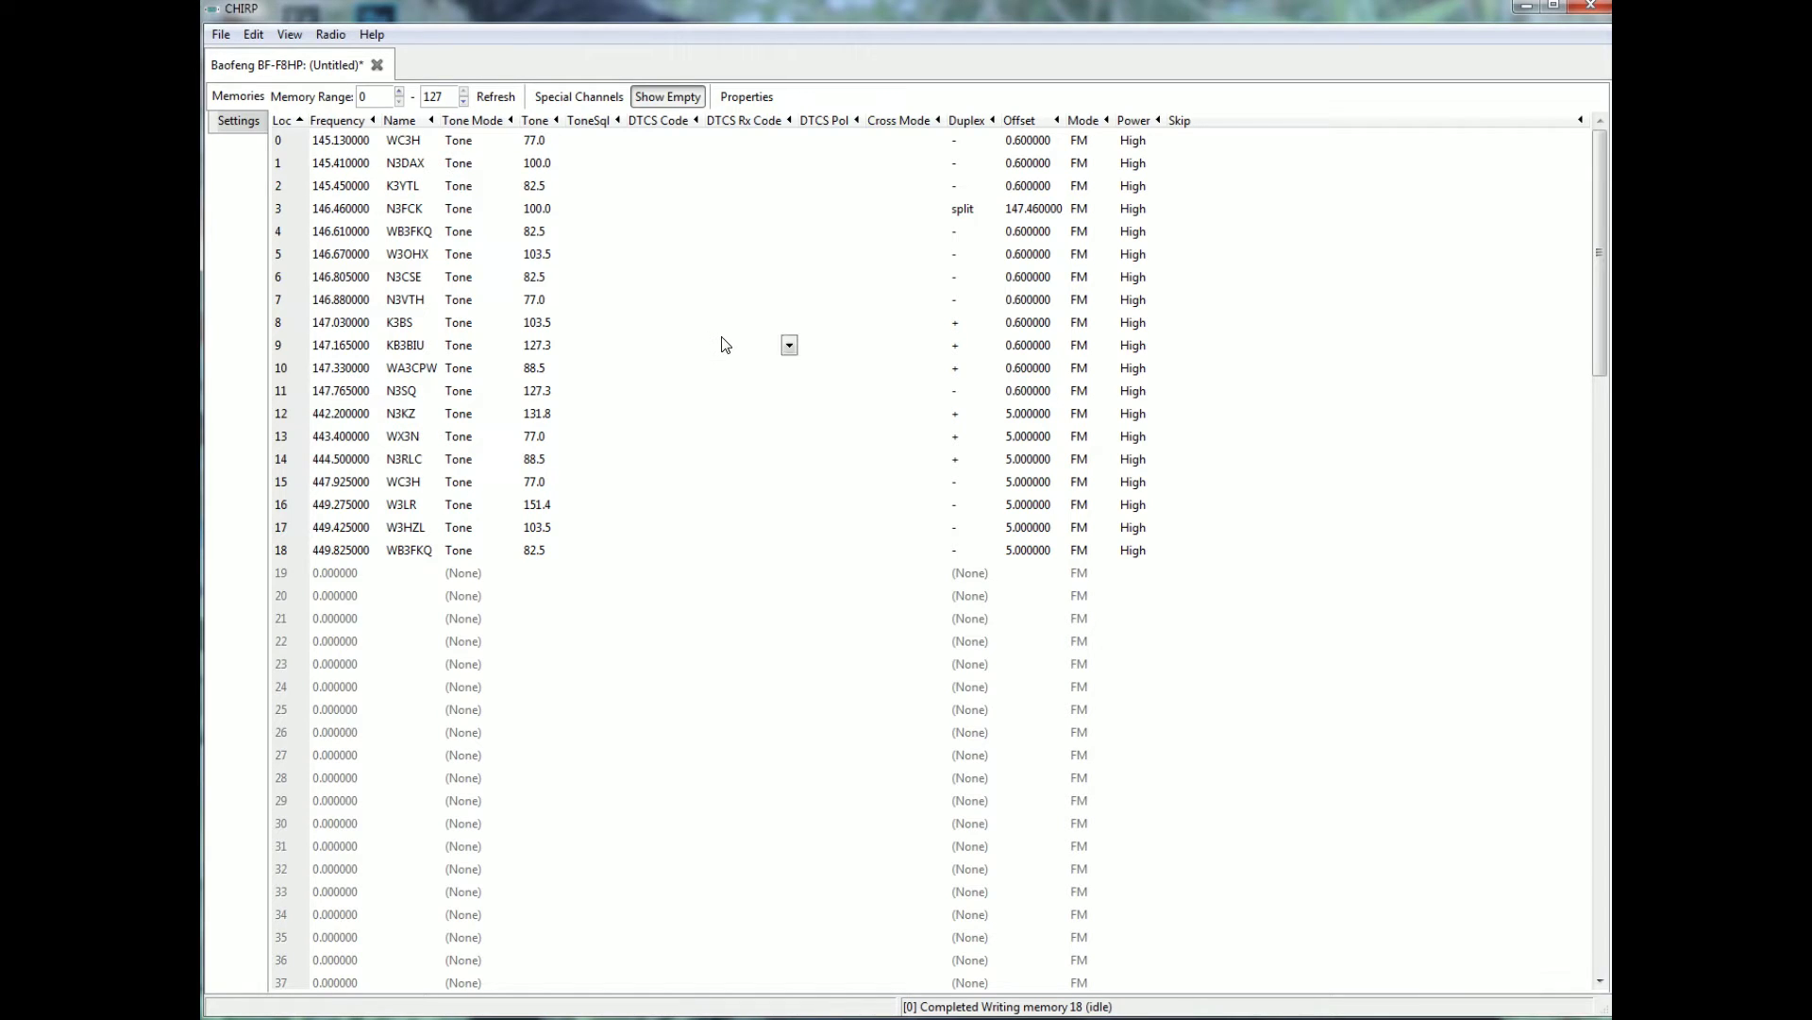
{"action": "left_click", "coordinate": [689, 352]}
Delete memory locations 0 through 18 from the radio's channel list
{"action": "left_click", "coordinate": [322, 149]}
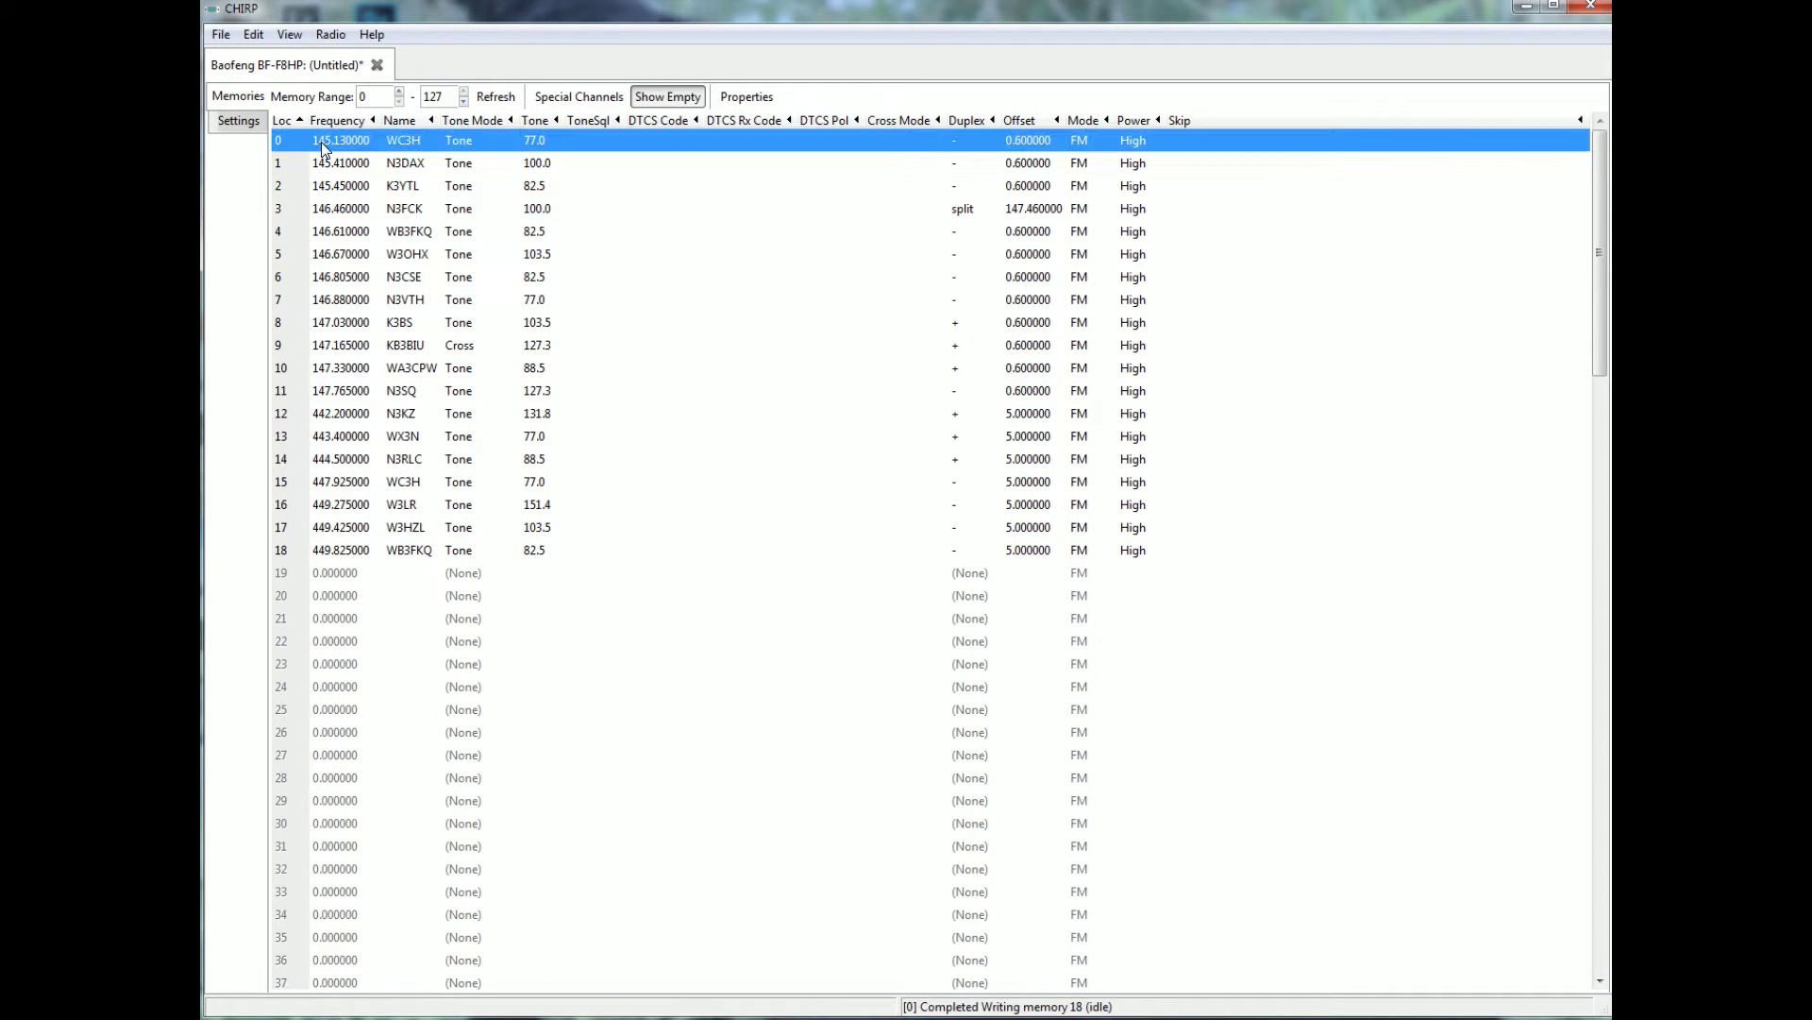
{"action": "left_click", "coordinate": [372, 547], "text": "shift"}
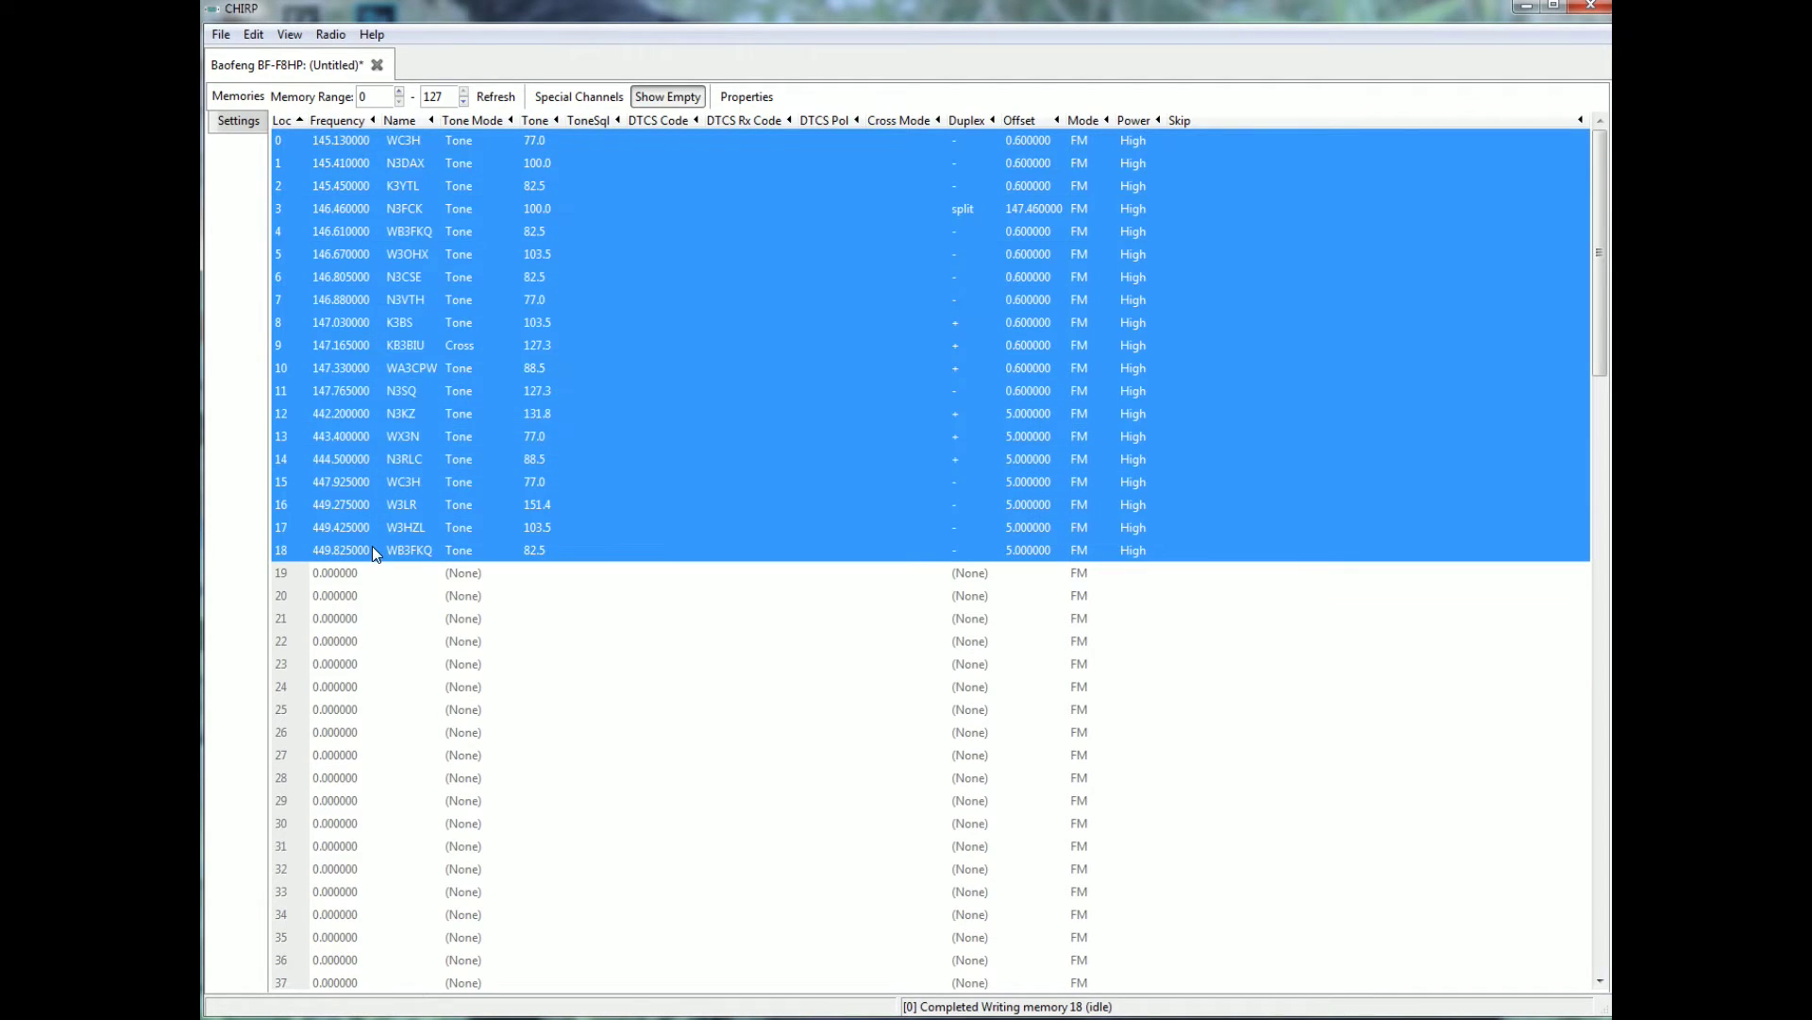
{"action": "key", "text": "backslash"}
{"action": "left_click", "coordinate": [378, 552]}
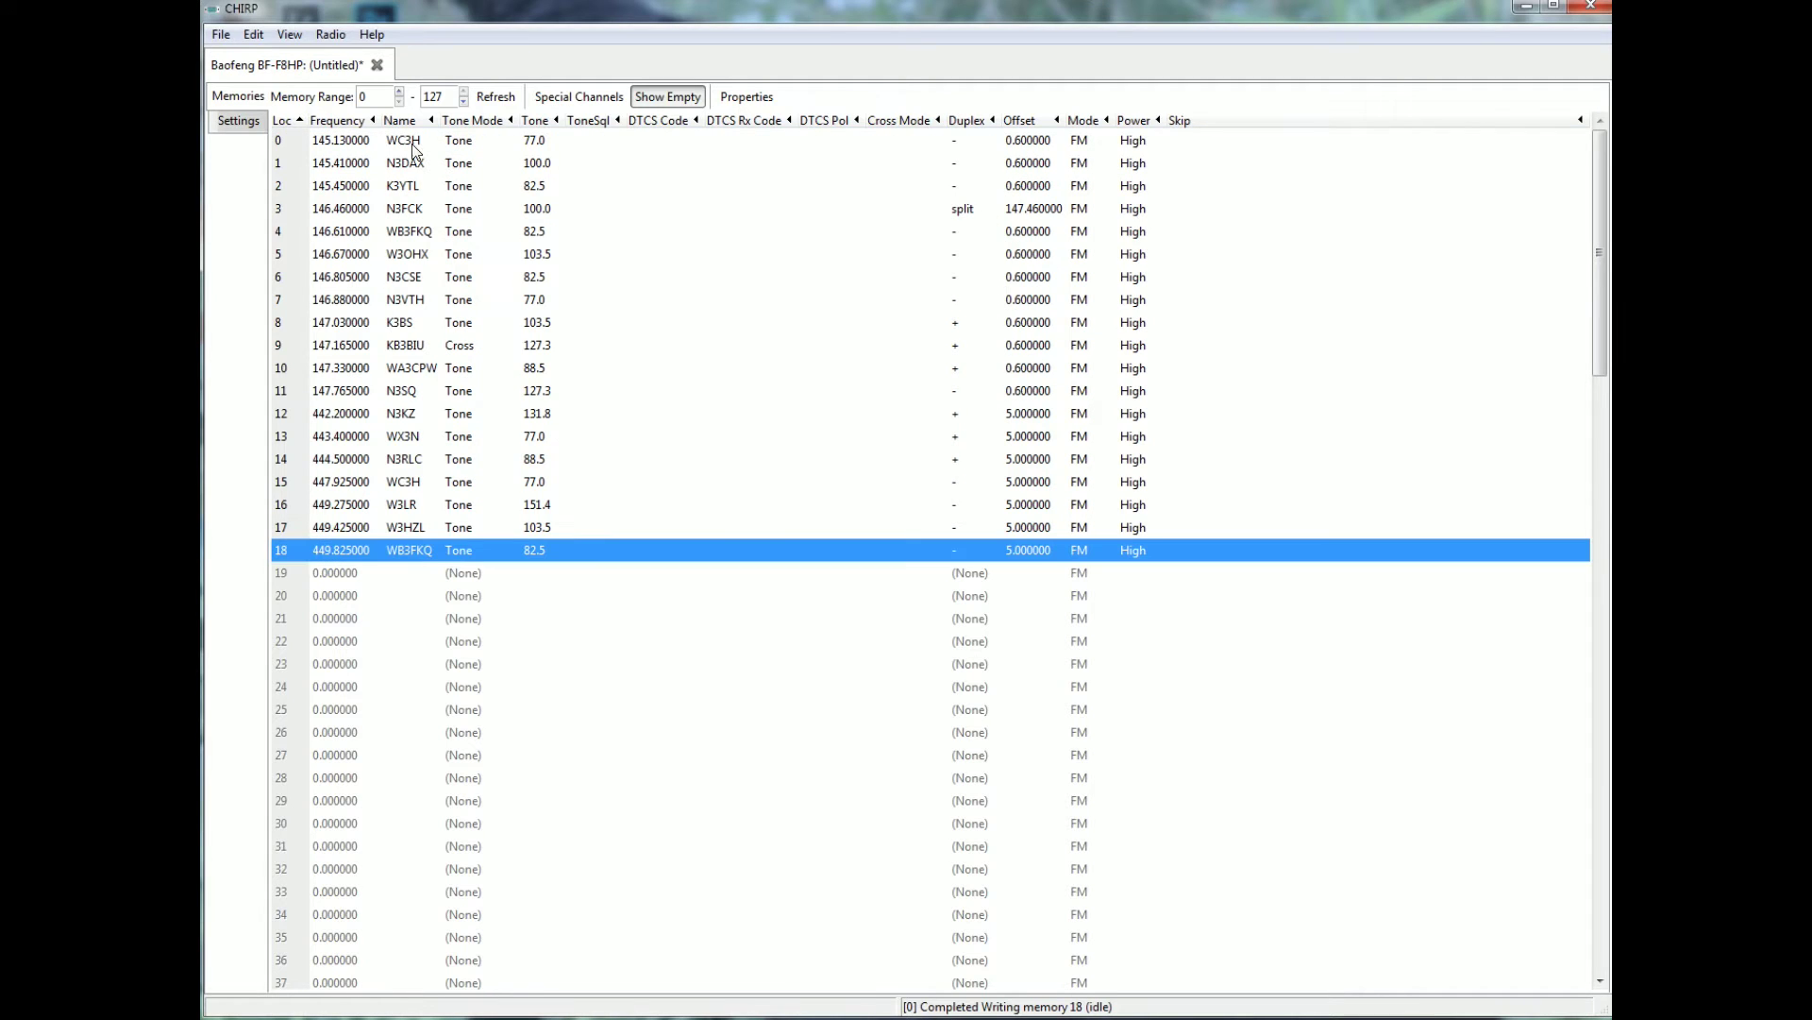
{"action": "left_click", "coordinate": [368, 139], "text": "shift"}
{"action": "key", "text": "Delete"}
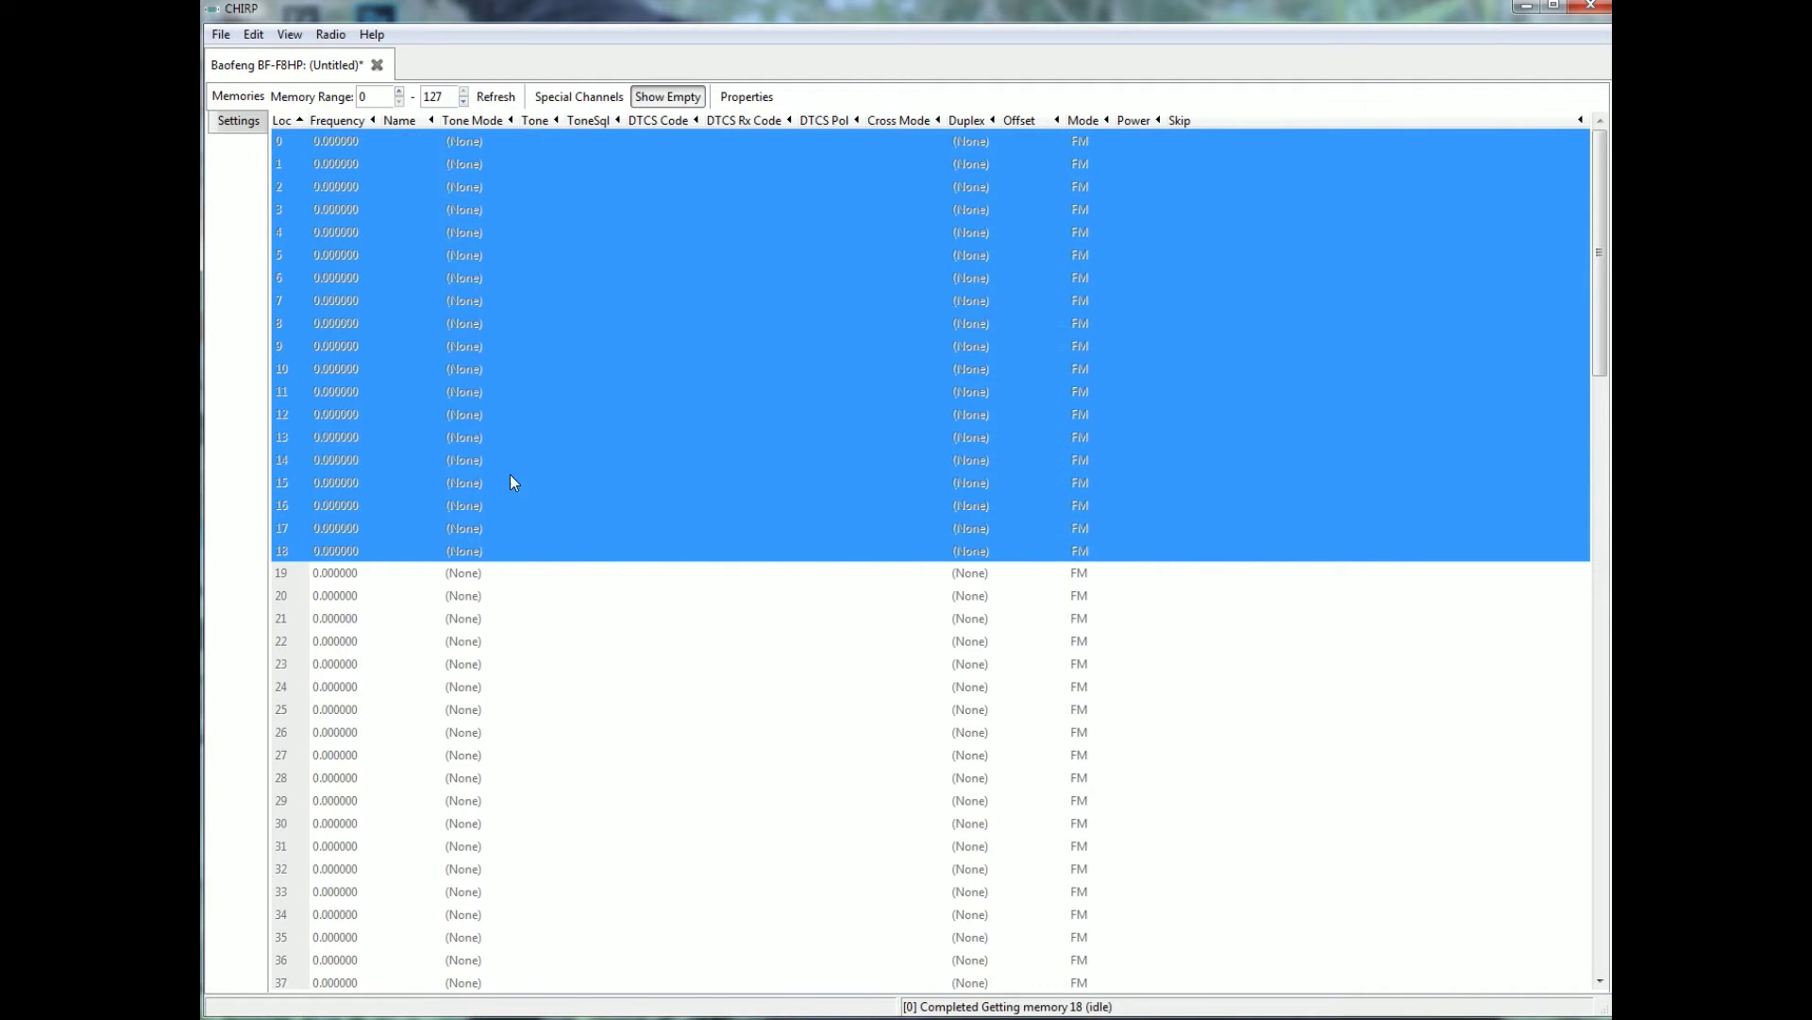
{"action": "left_click", "coordinate": [659, 596]}
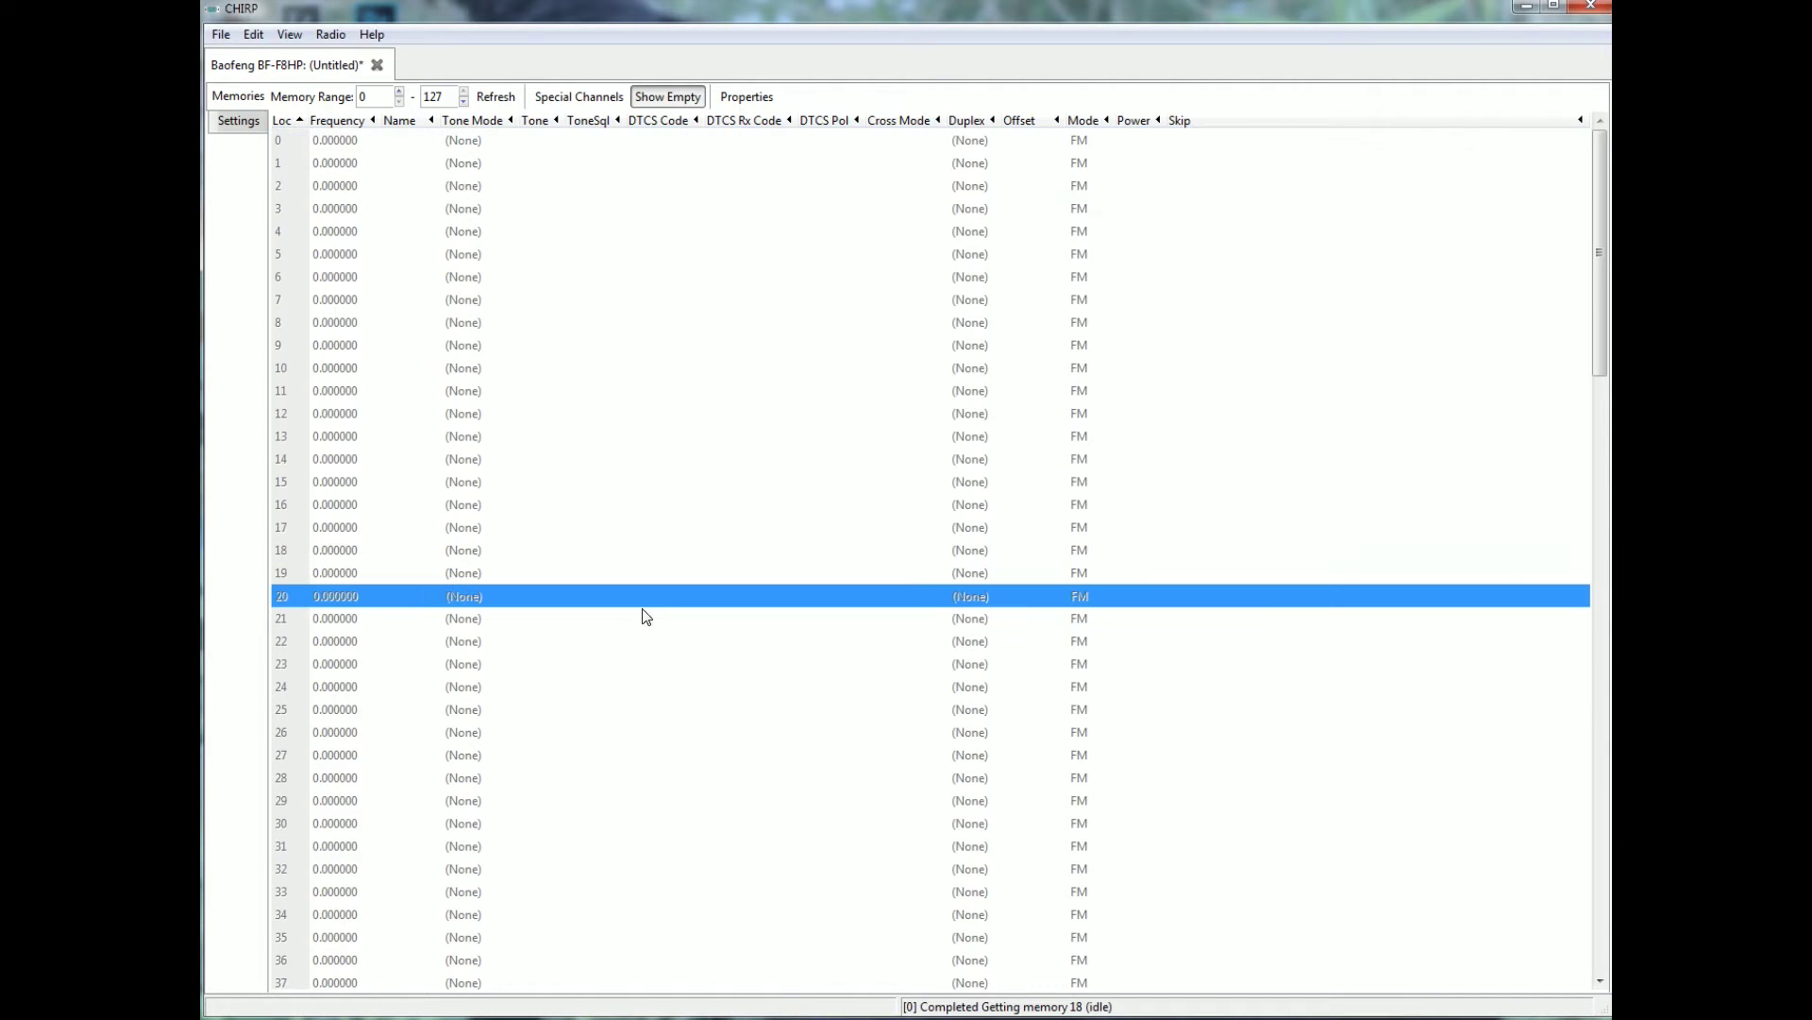
Import the Luzerne County, PA repeaters in the 70 centimeters (440MHz) band from RepeaterBook into memory locations 1 to 7
{"action": "left_click", "coordinate": [326, 35]}
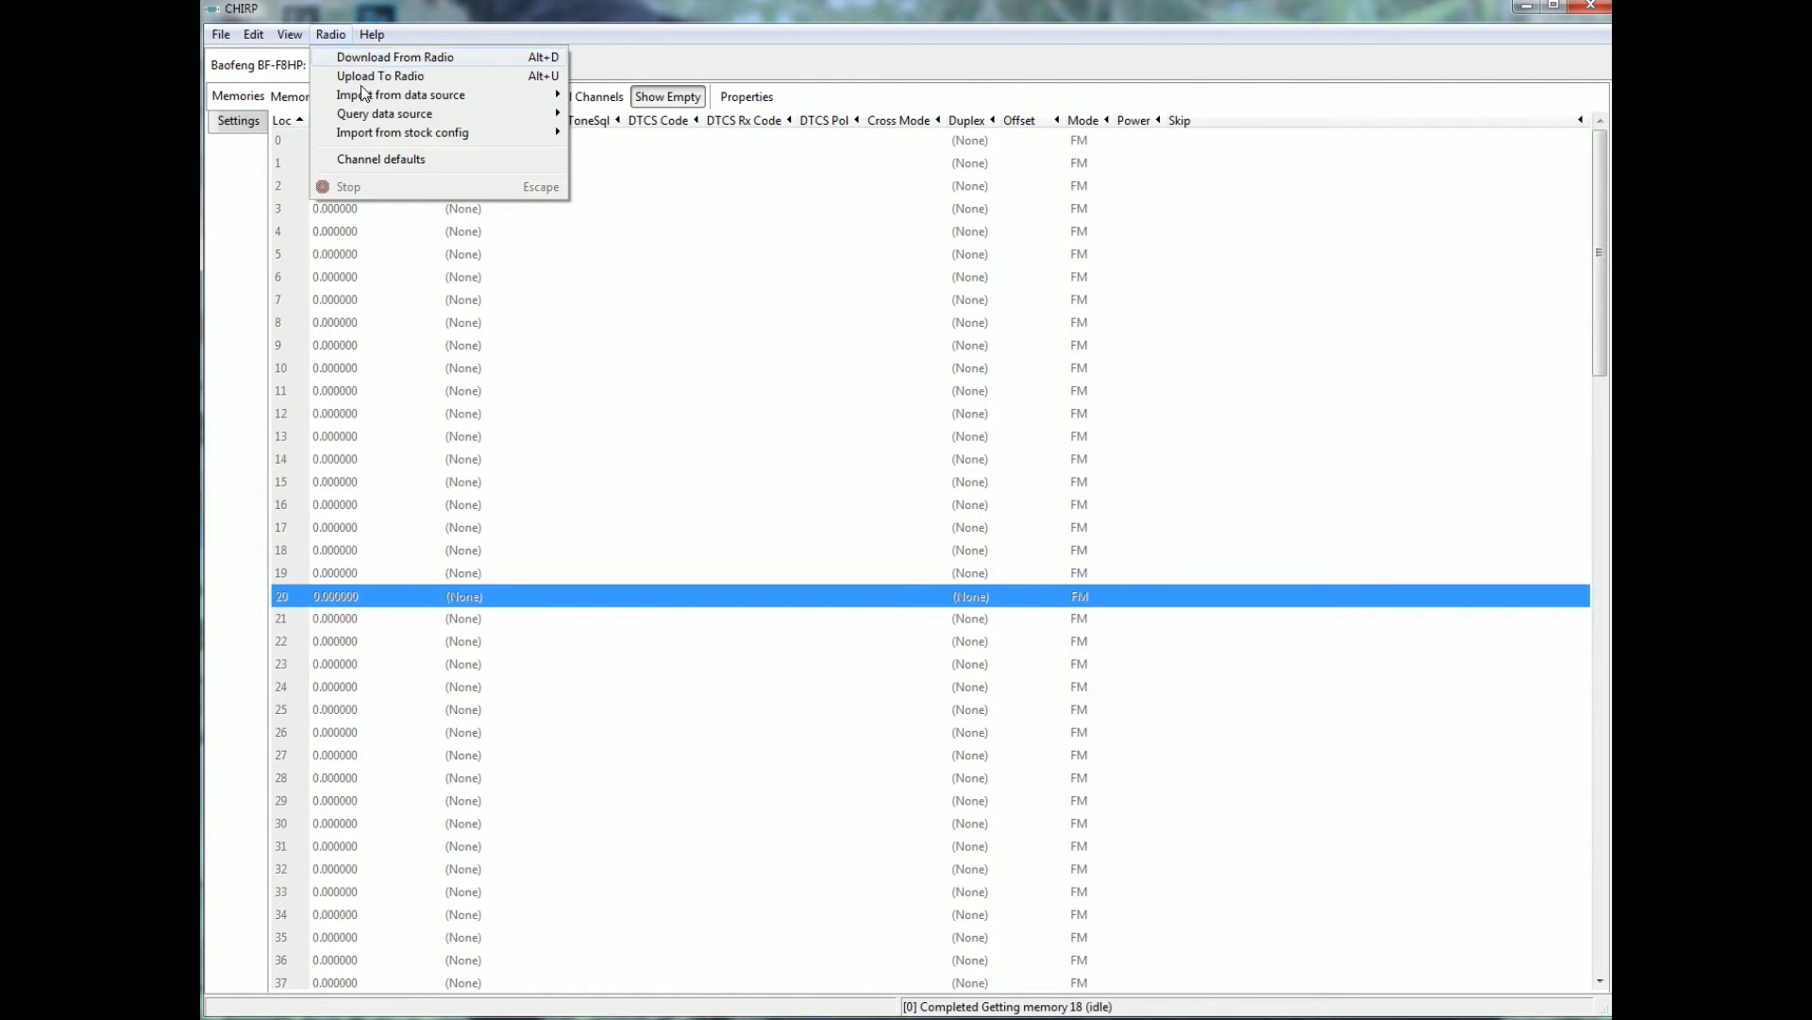
{"action": "mouse_move", "coordinate": [368, 98]}
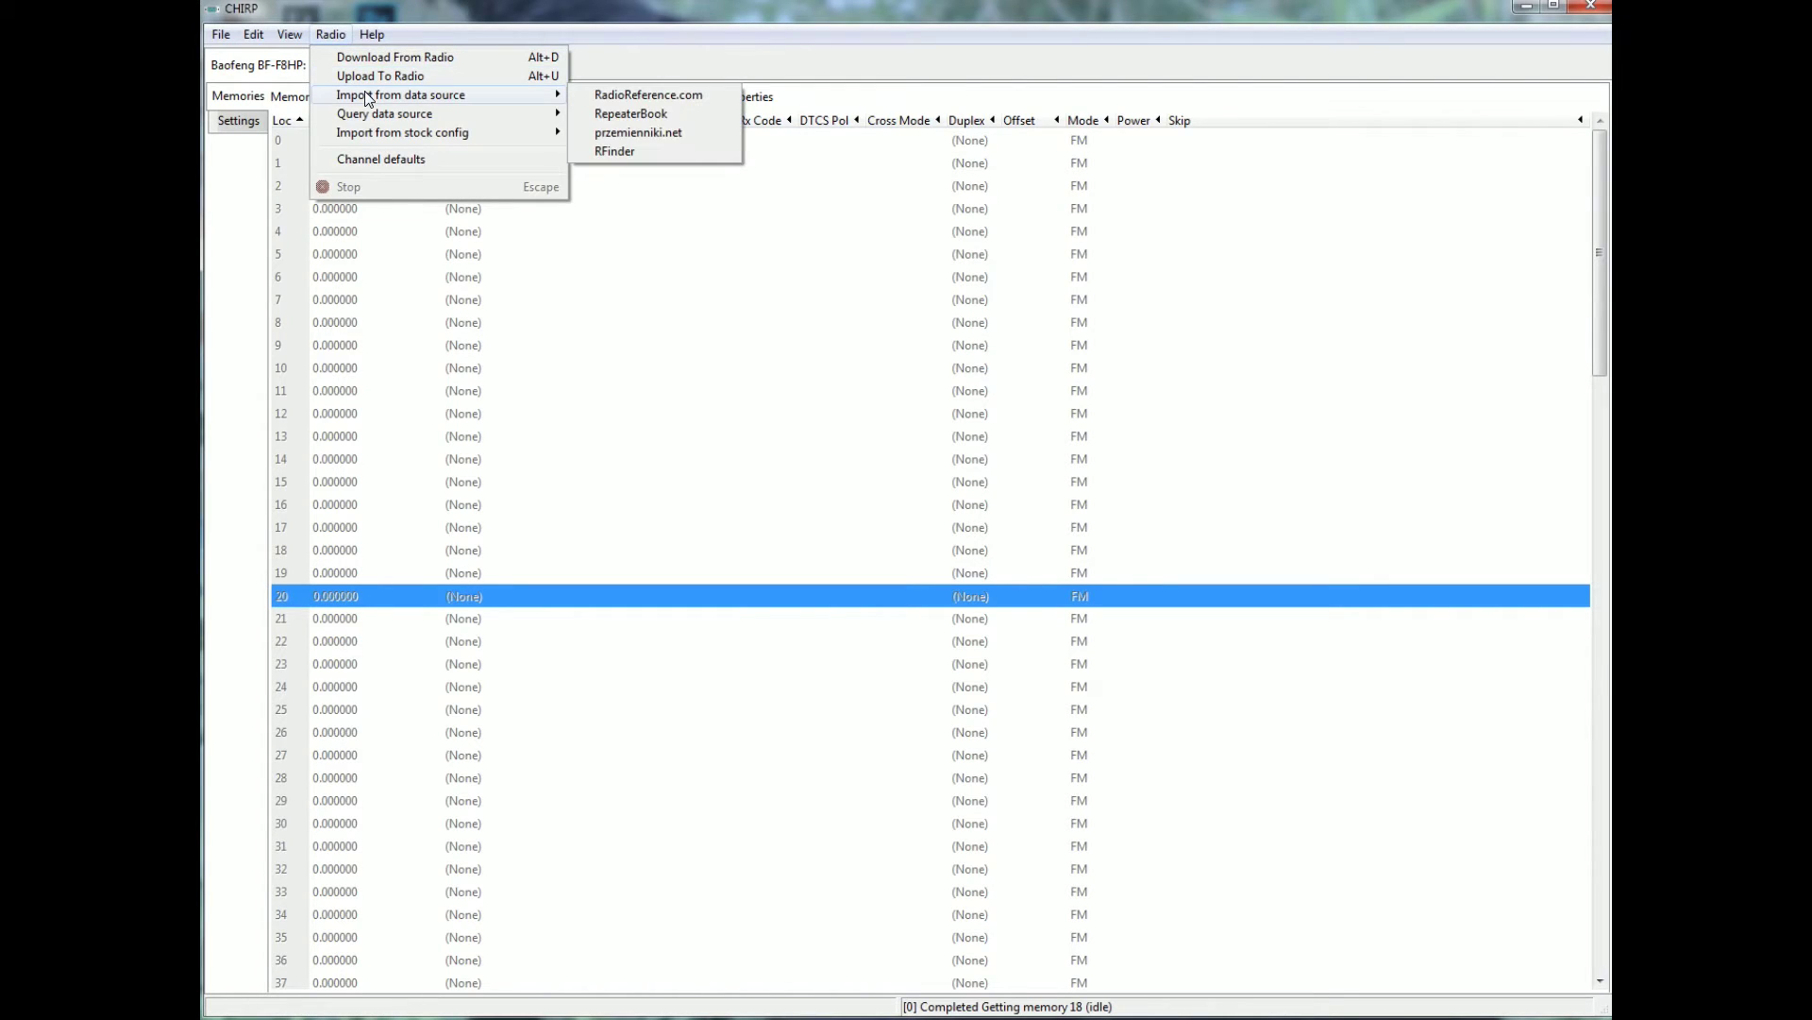
{"action": "left_click", "coordinate": [663, 114]}
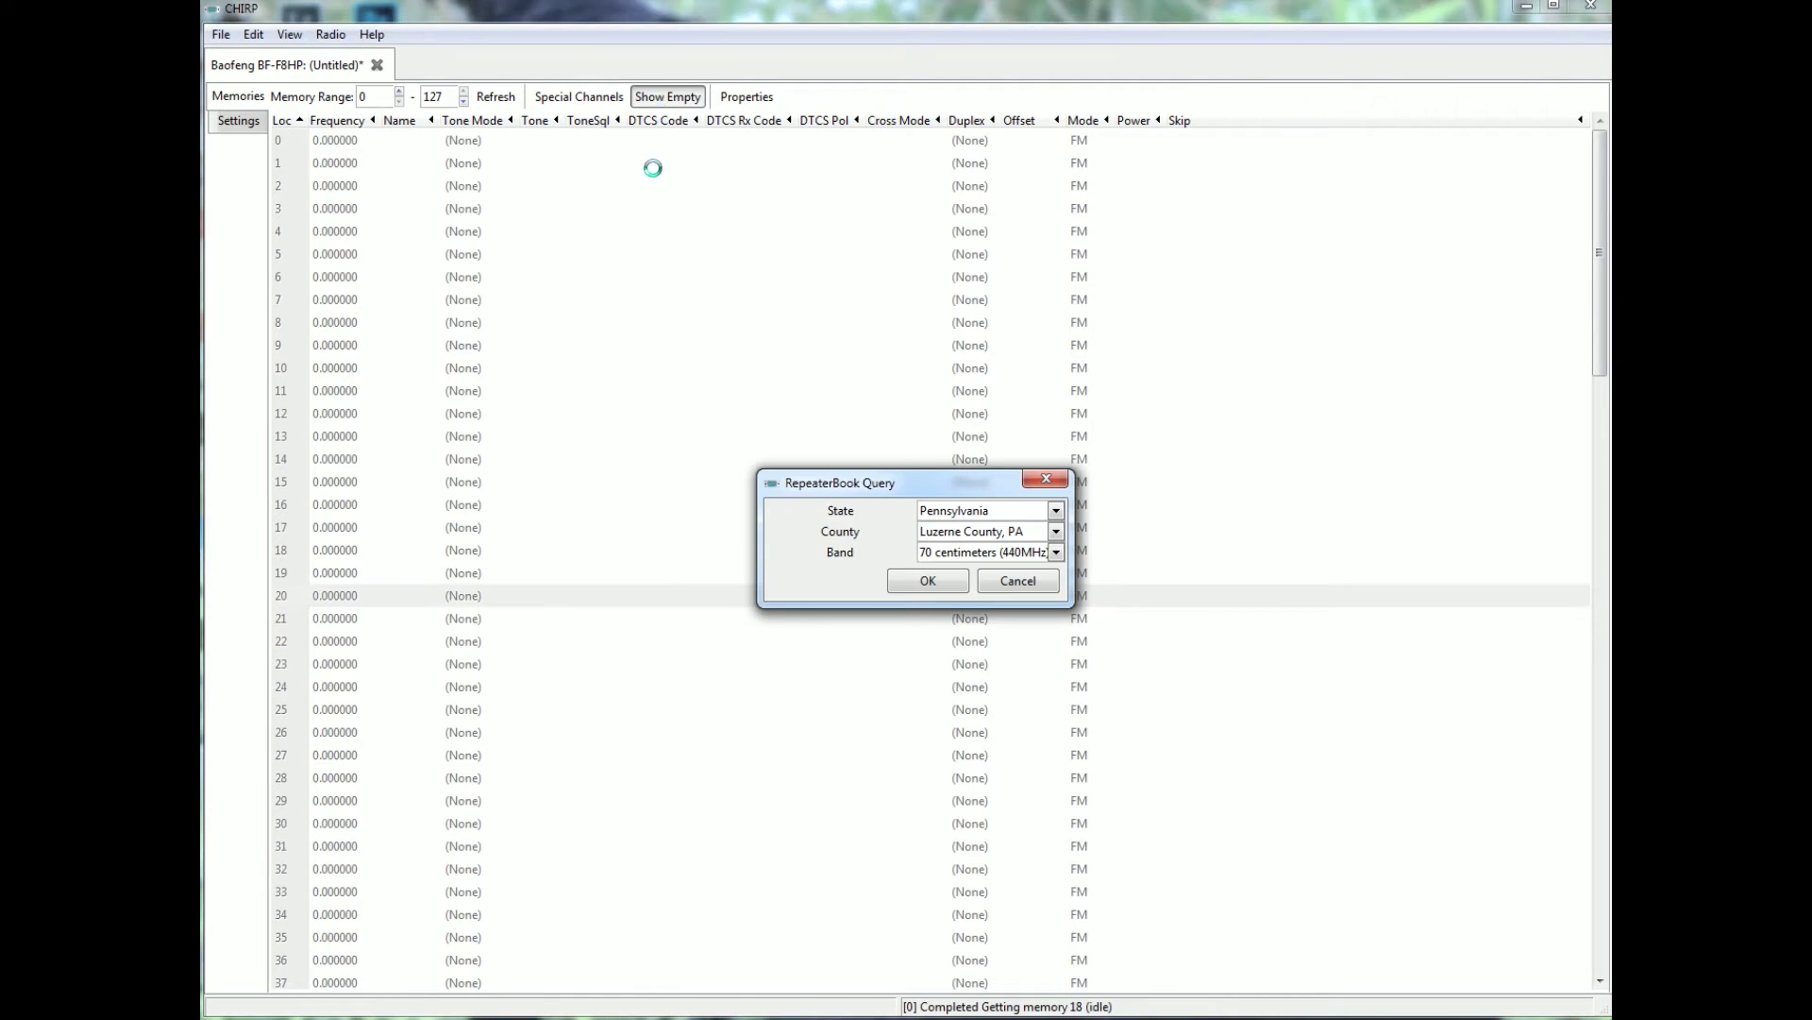
{"action": "left_click", "coordinate": [921, 581]}
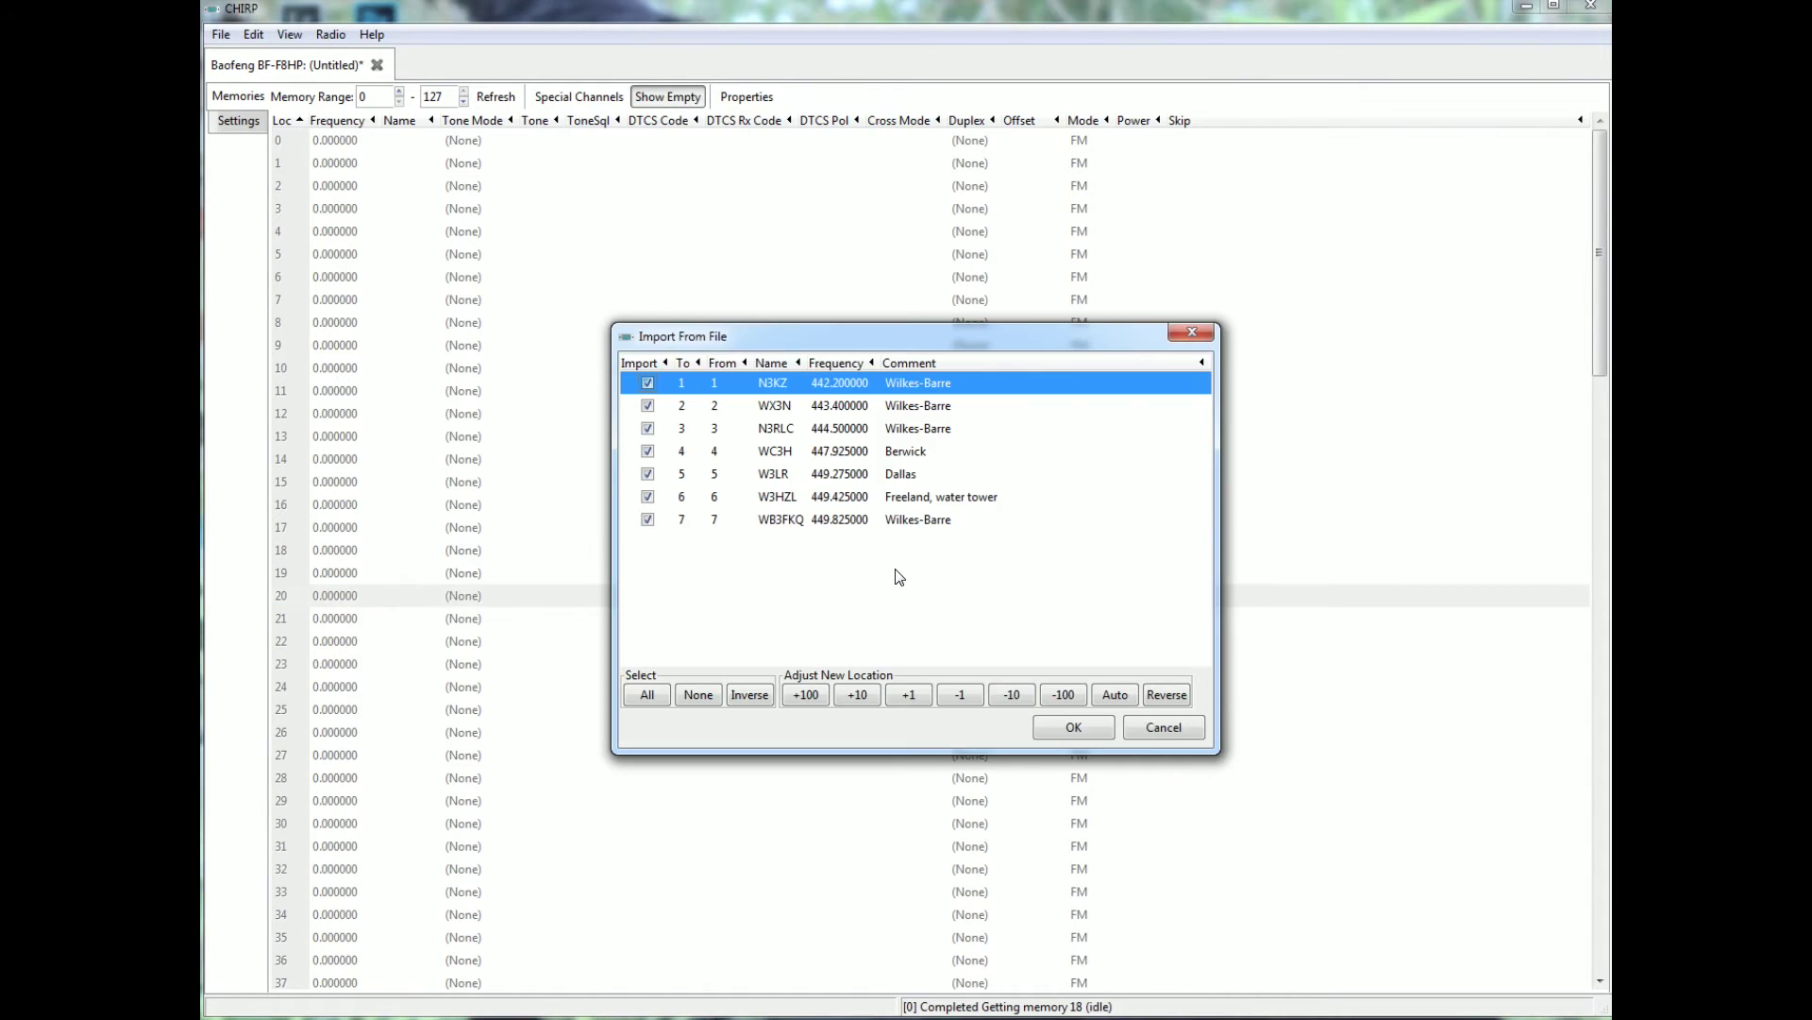
{"action": "left_click", "coordinate": [1070, 727]}
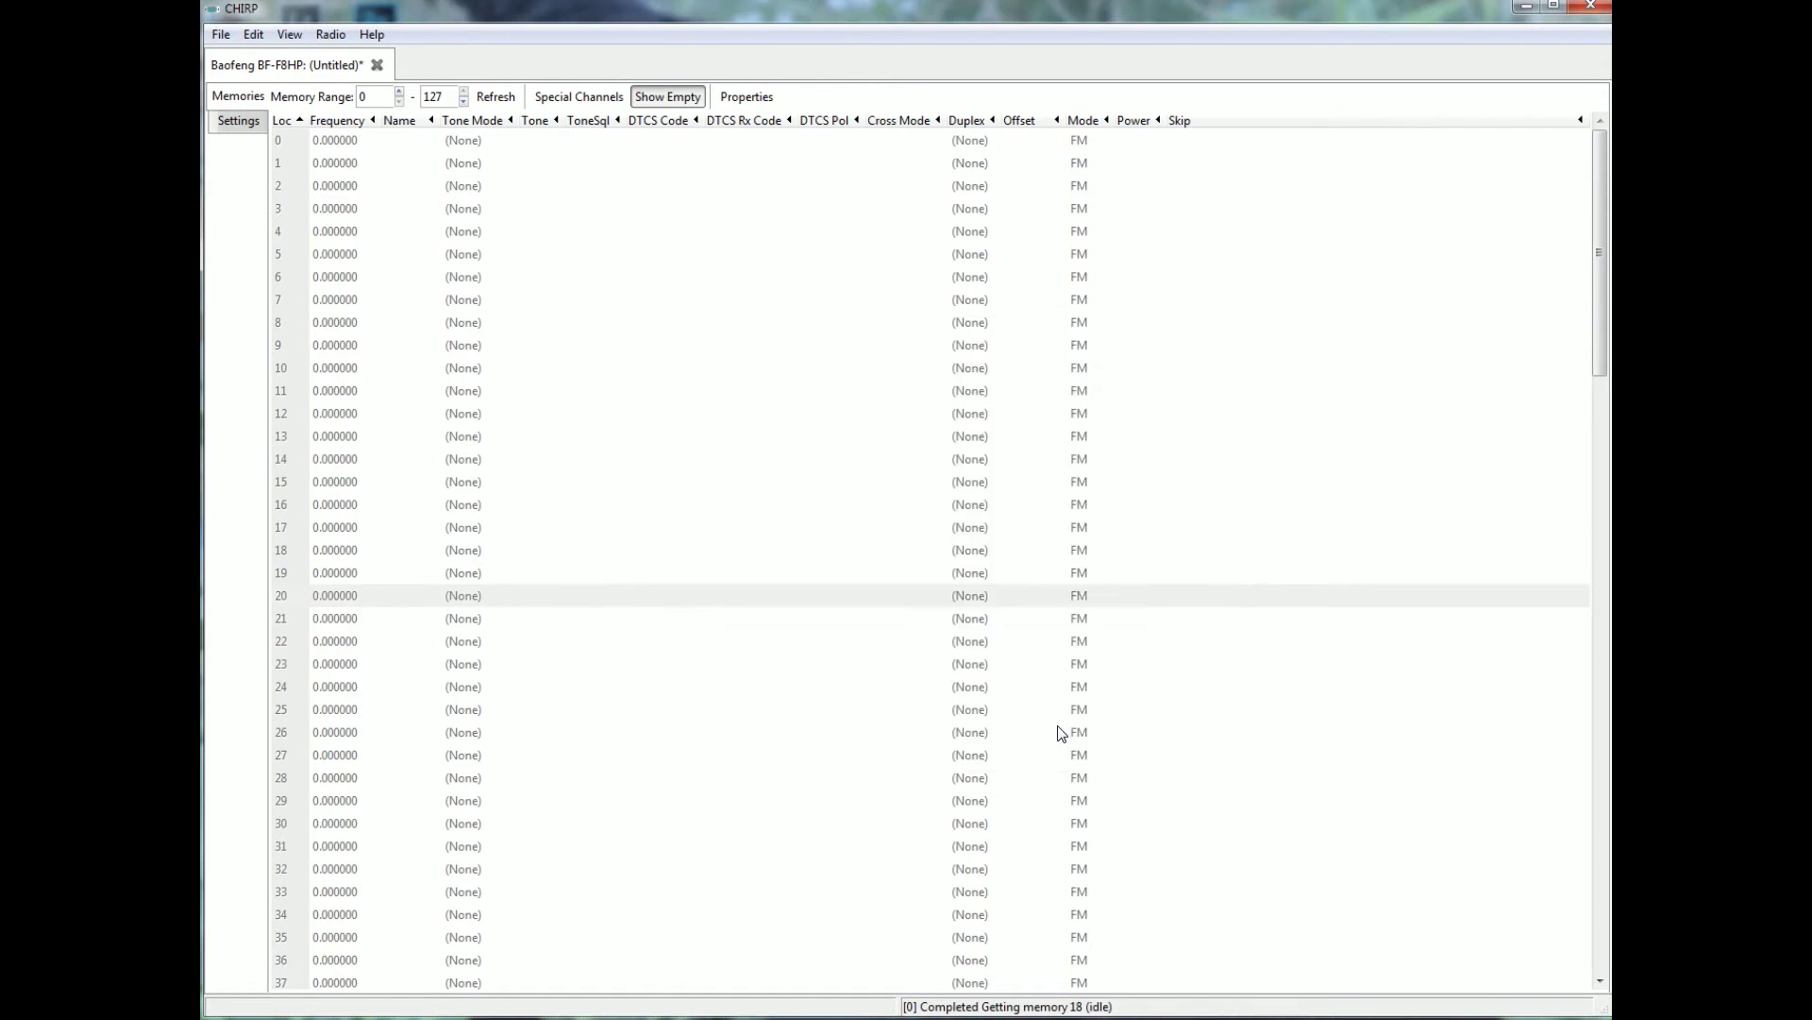
Import the Luzerne County, PA repeaters in the 2 meters (144MHz) band from RepeaterBook into memory locations 1 to 12
{"action": "left_click", "coordinate": [329, 32]}
{"action": "mouse_move", "coordinate": [346, 98]}
{"action": "left_click", "coordinate": [668, 115]}
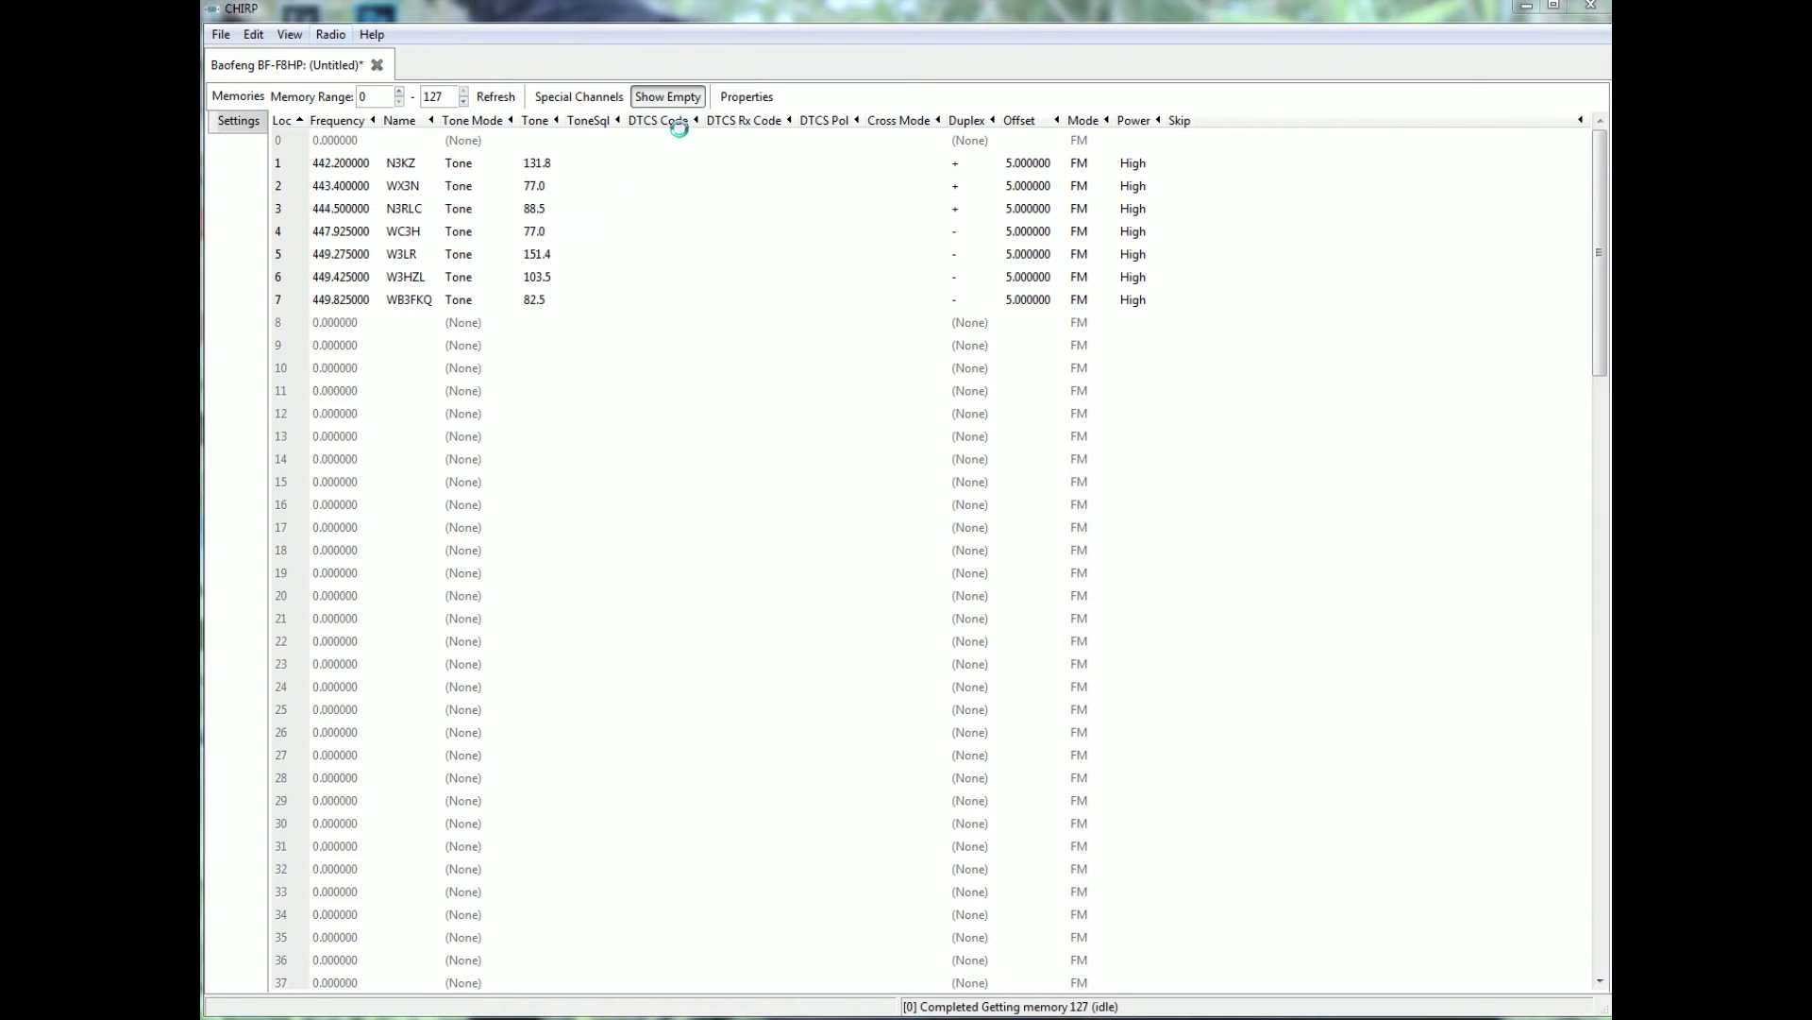
{"action": "left_click", "coordinate": [977, 557]}
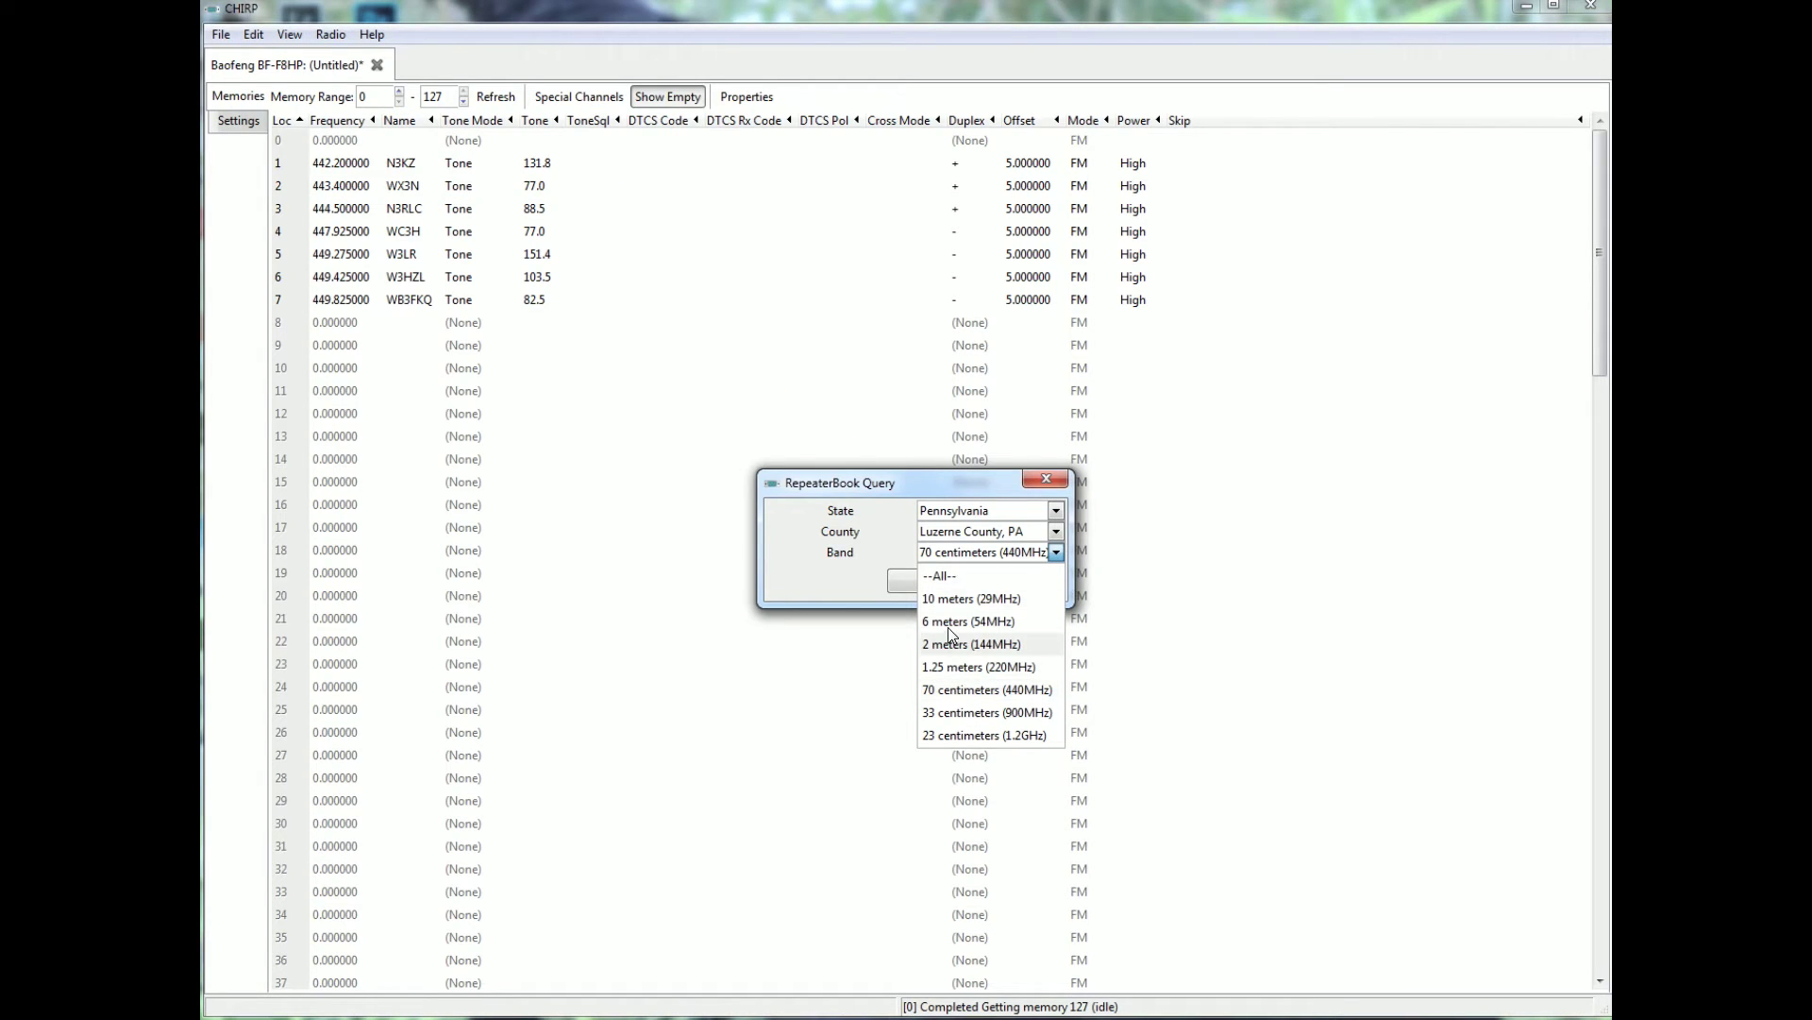
{"action": "left_click", "coordinate": [906, 600]}
{"action": "left_click", "coordinate": [910, 584]}
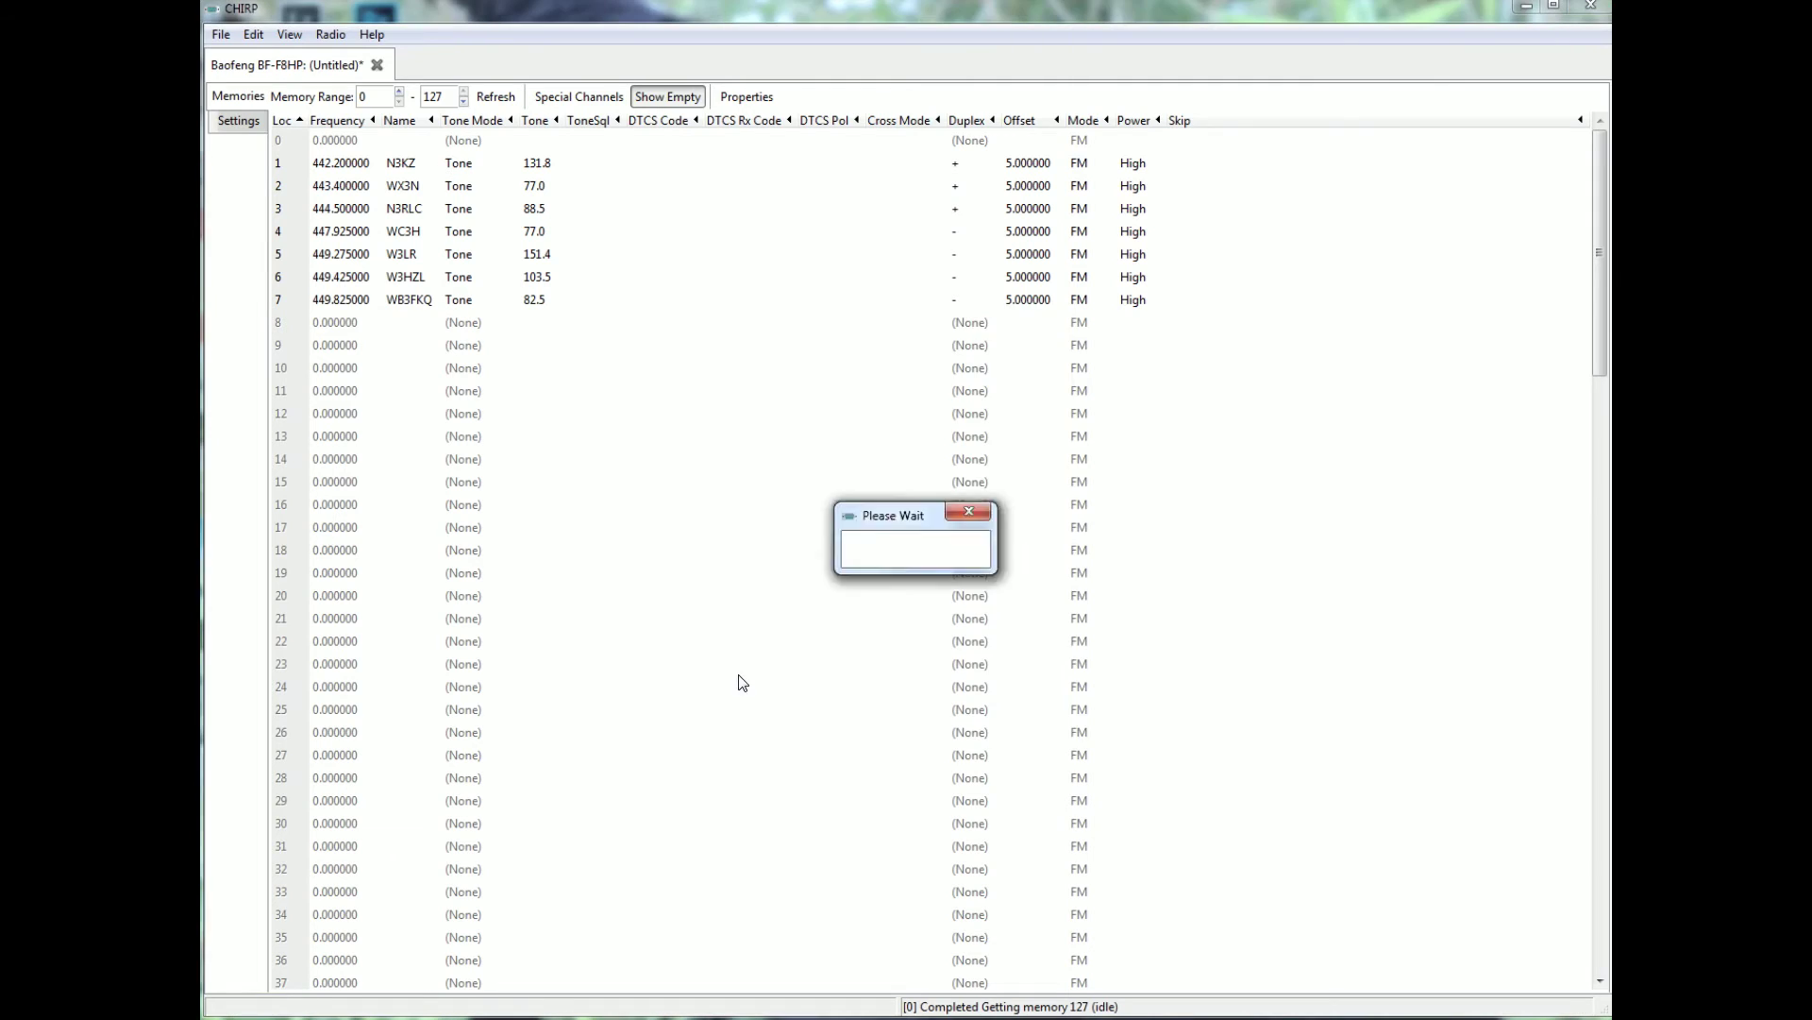
{"action": "left_click", "coordinate": [1073, 729]}
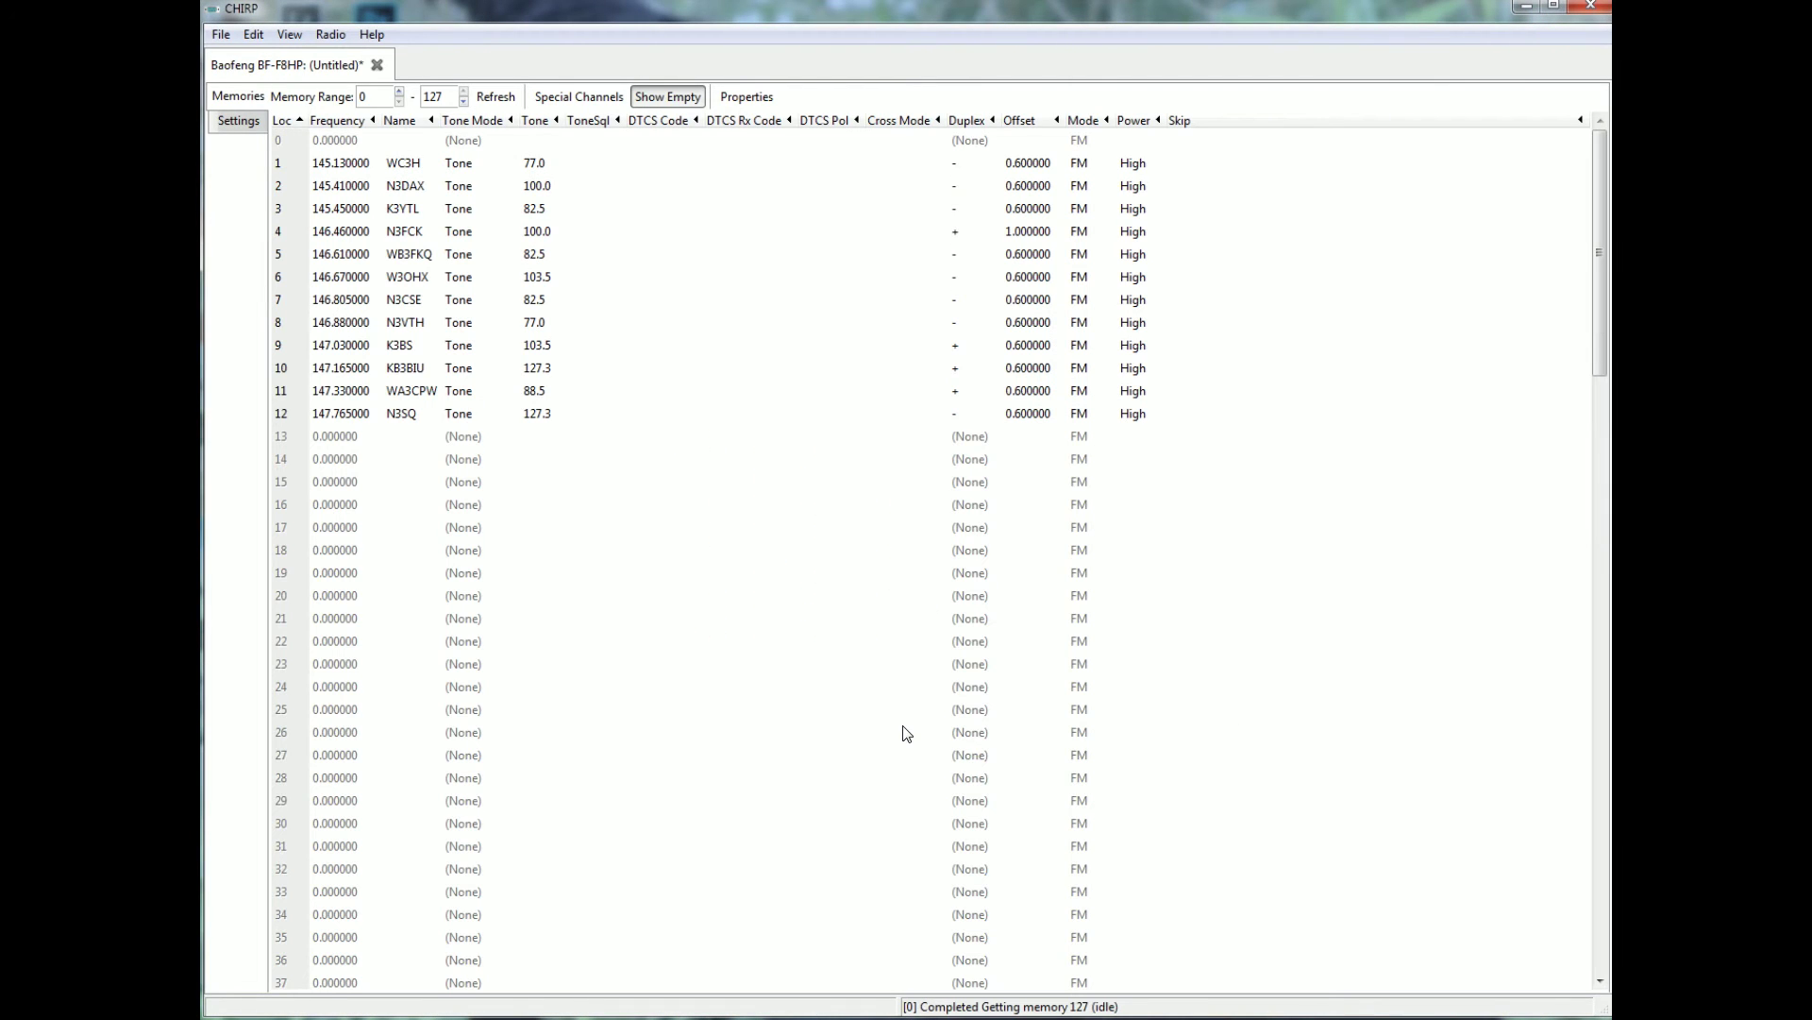
Import the Lackawanna County, PA repeaters in the 2 meters (144MHz) band from RepeaterBook into memory locations 1 to 6
{"action": "left_click", "coordinate": [332, 35]}
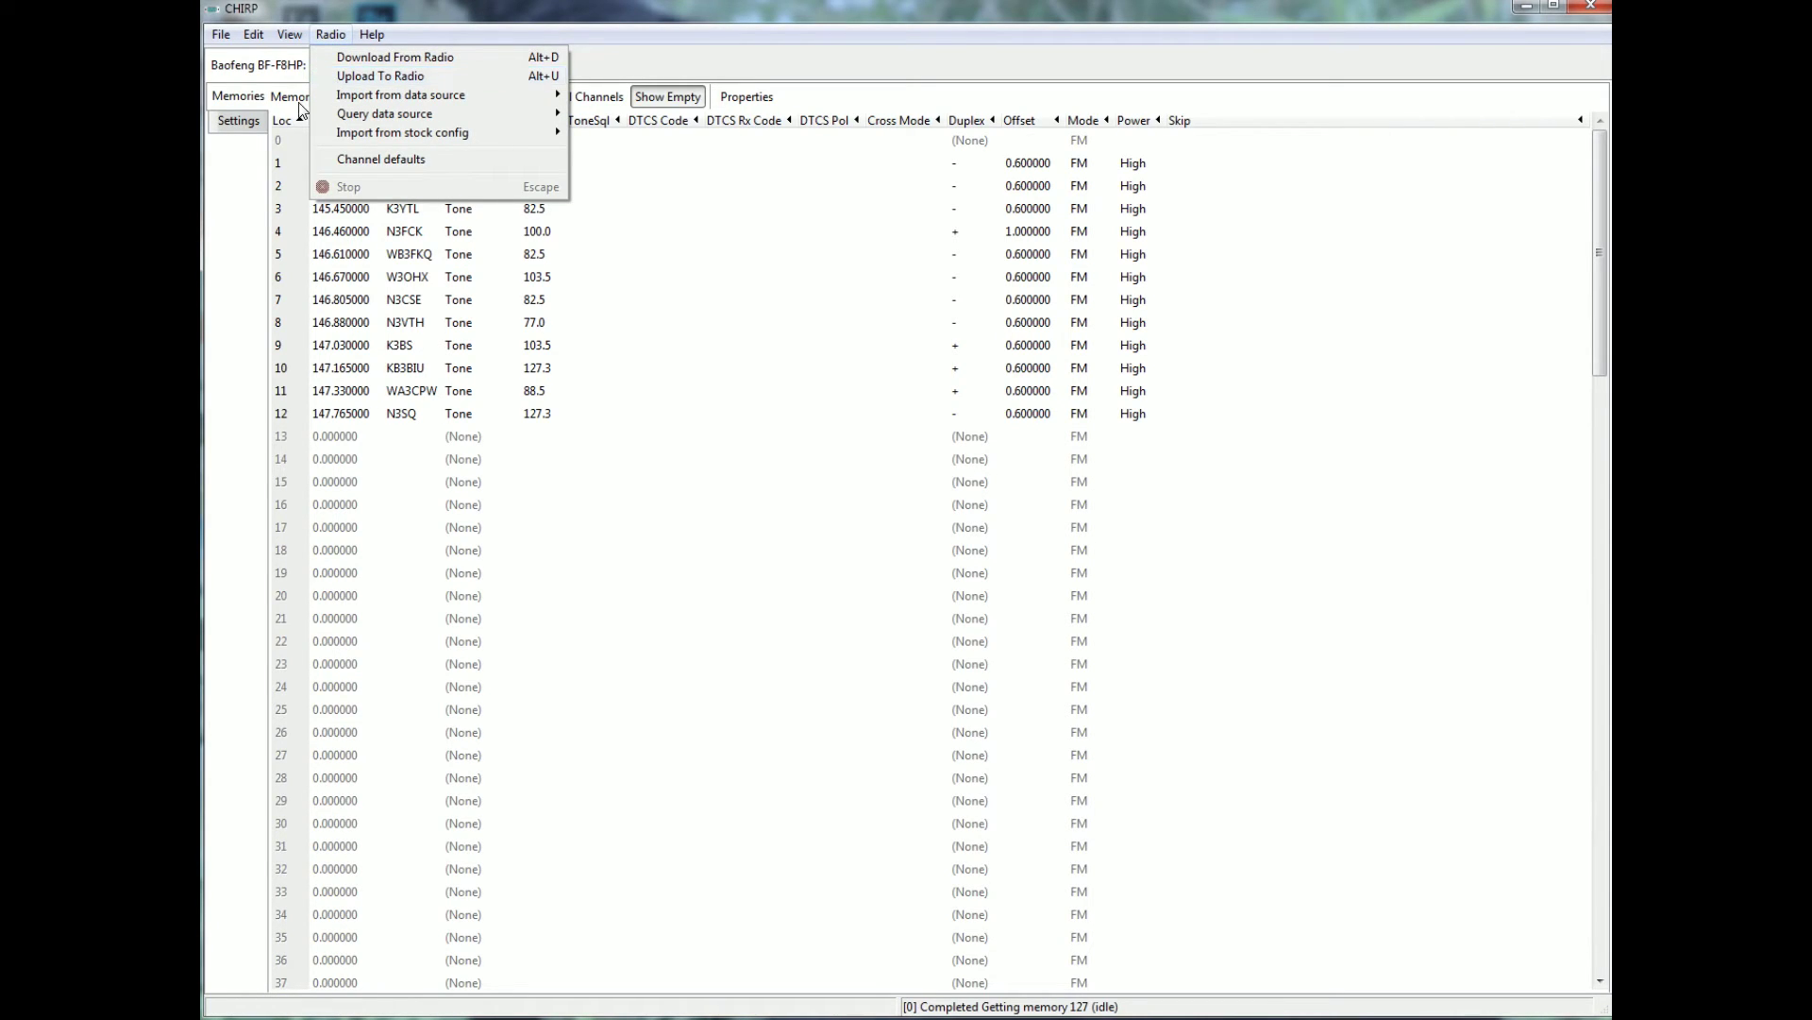
{"action": "mouse_move", "coordinate": [481, 100]}
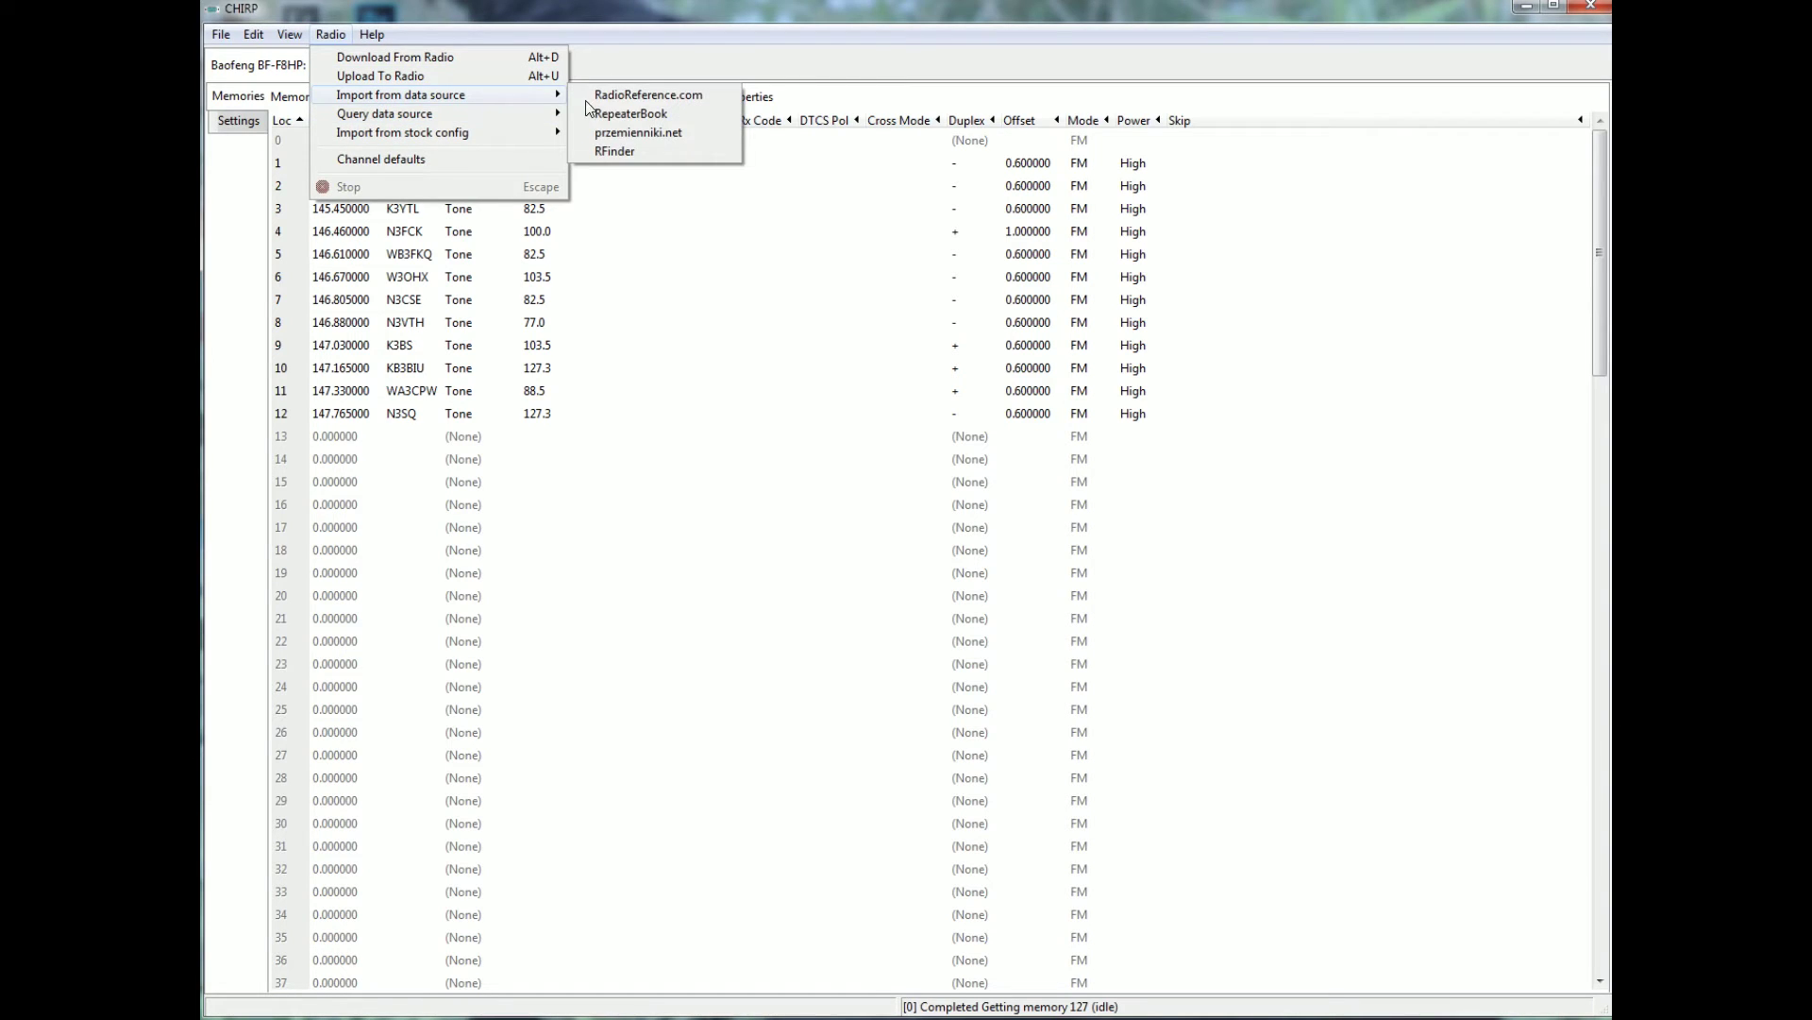
{"action": "left_click", "coordinate": [628, 113]}
{"action": "left_click", "coordinate": [1054, 534]}
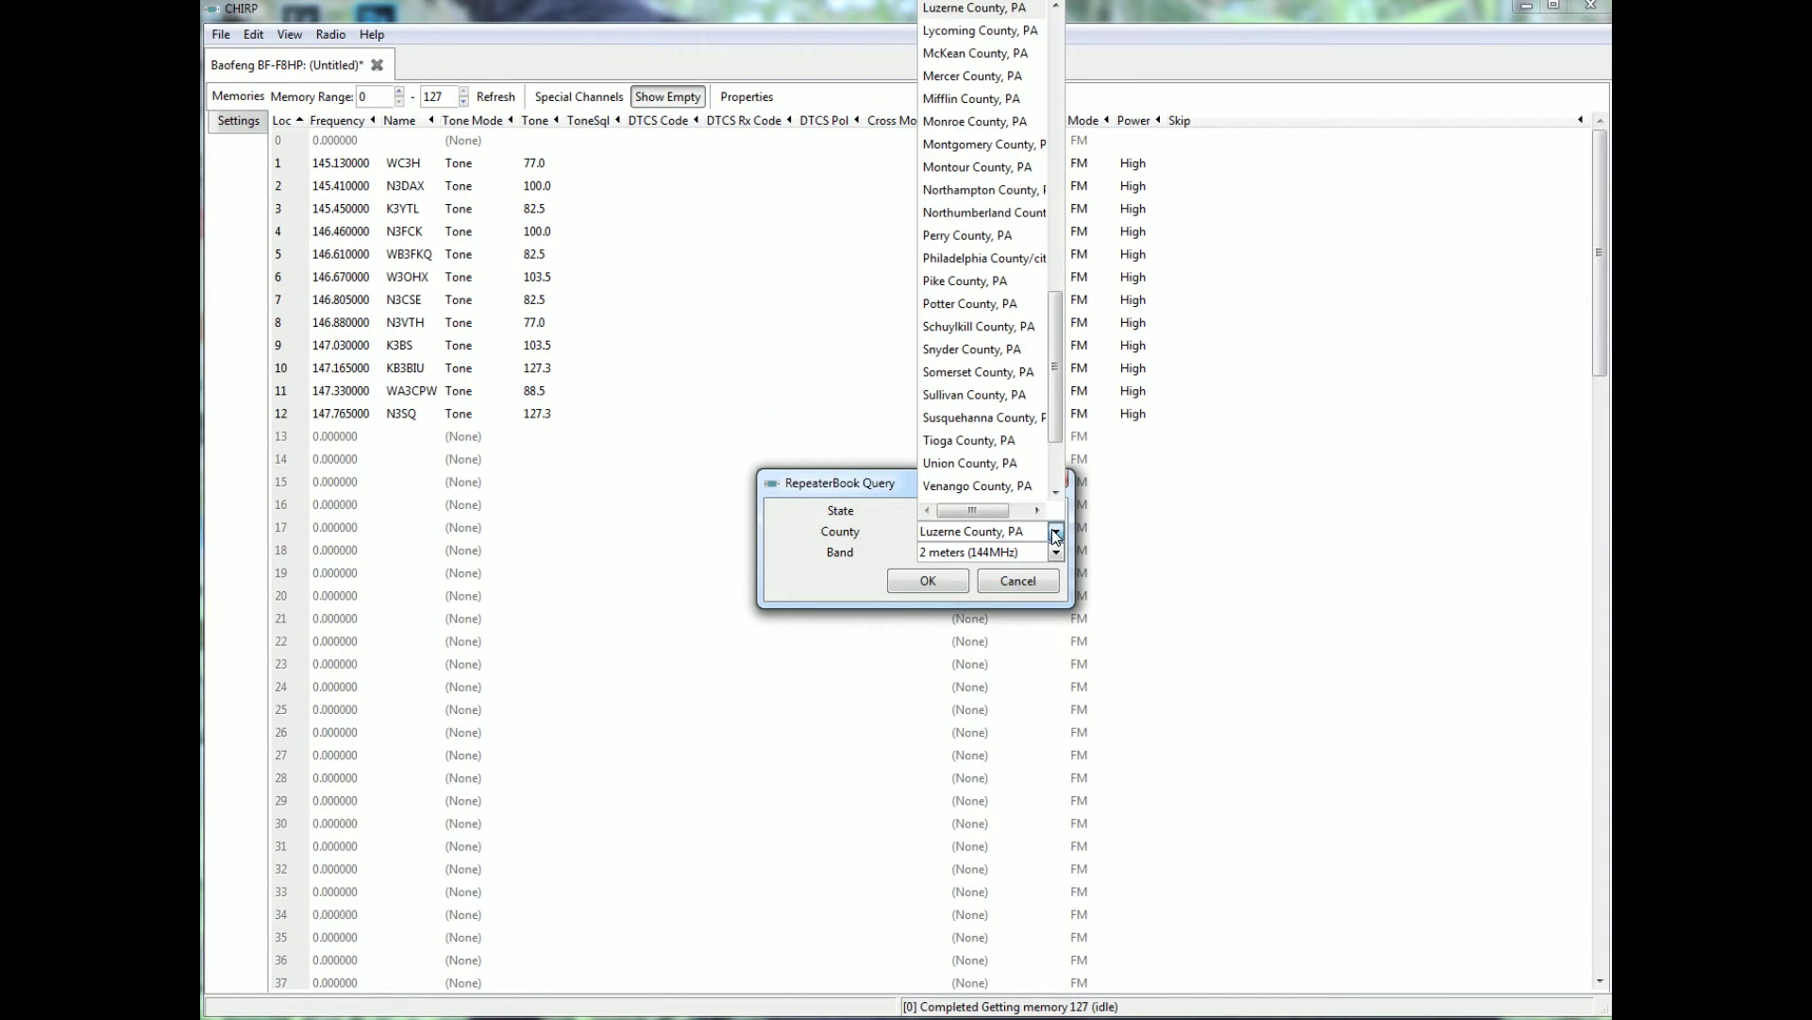
{"action": "scroll", "coordinate": [982, 85], "scroll_direction": "up", "scroll_amount": 1}
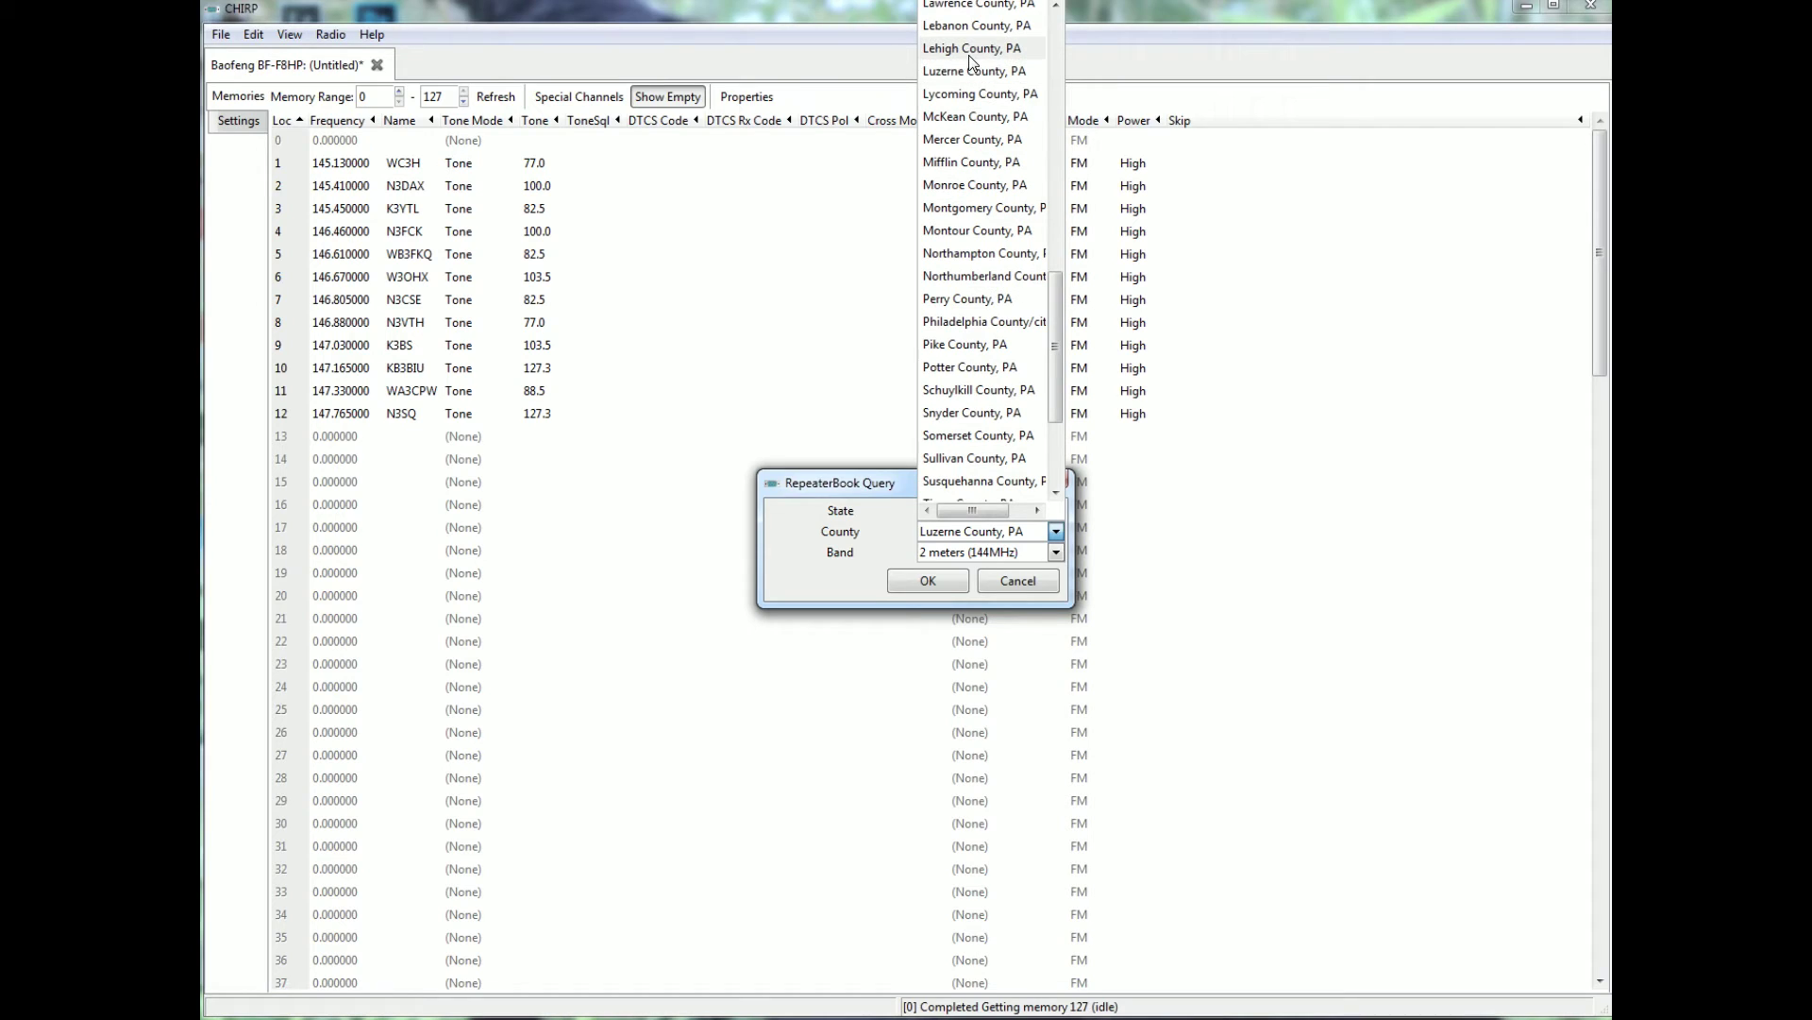
{"action": "scroll", "coordinate": [964, 81], "scroll_direction": "up", "scroll_amount": 1}
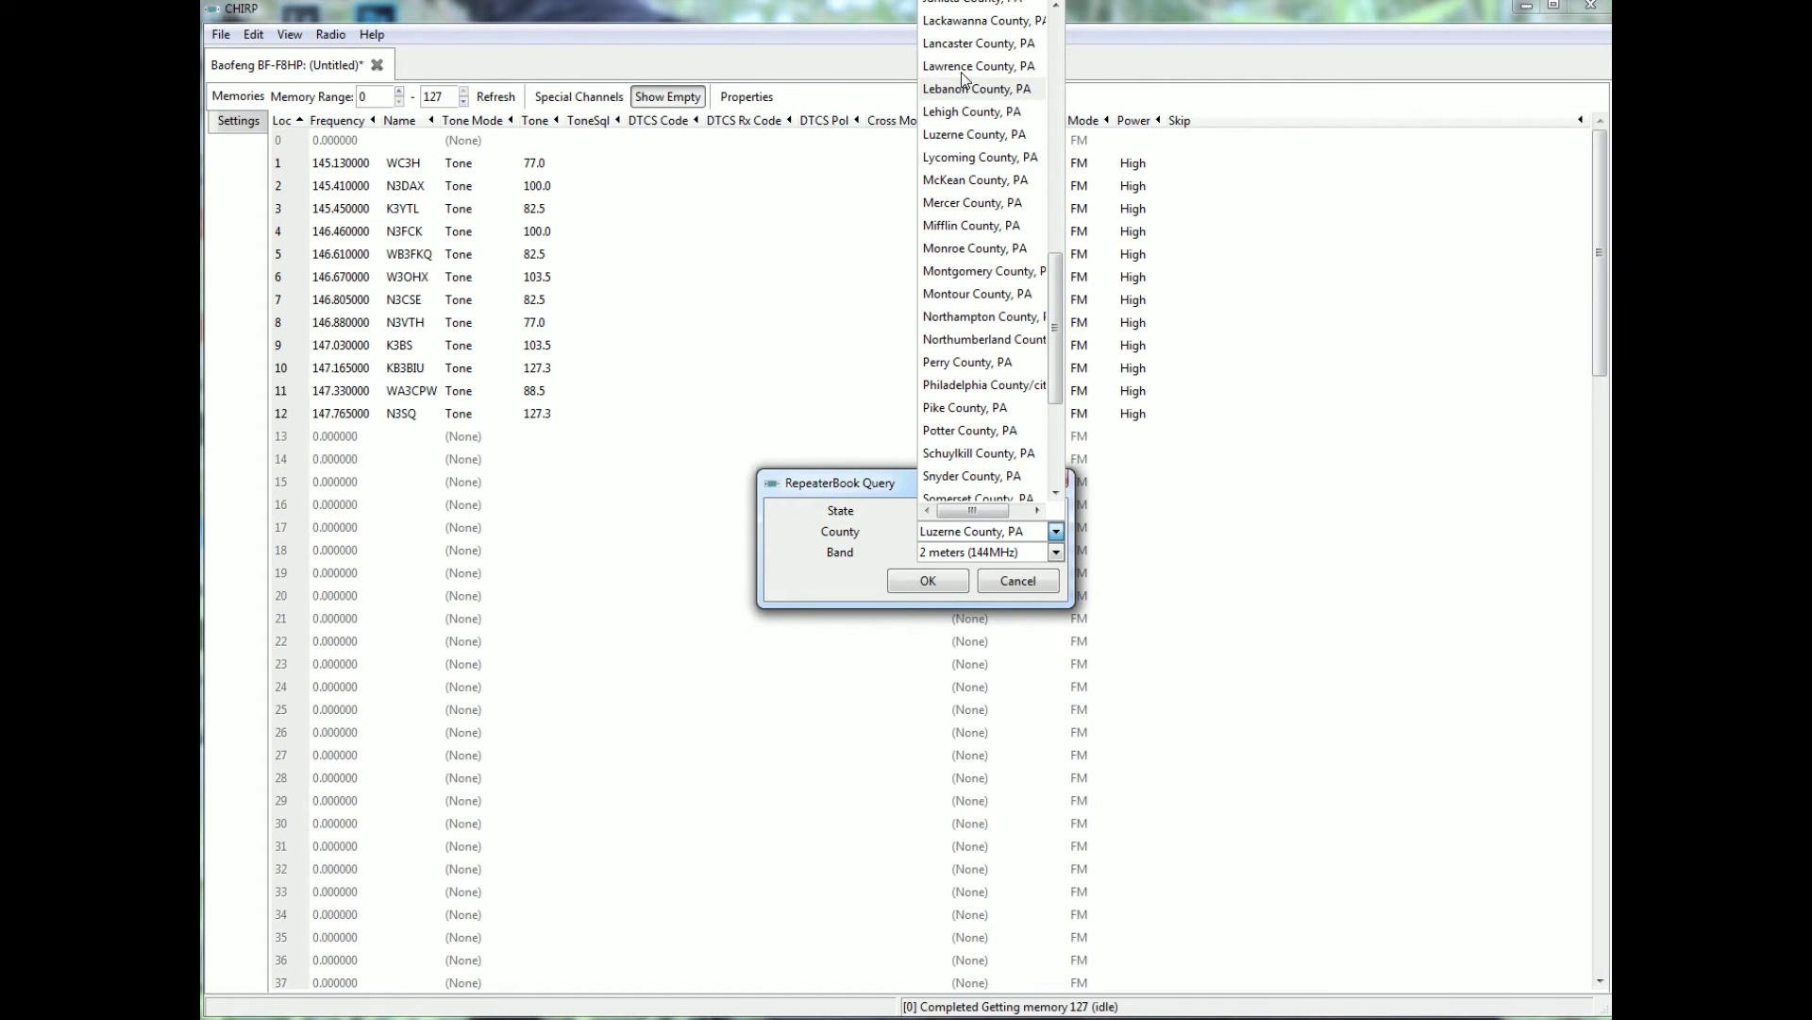
{"action": "left_click", "coordinate": [982, 20]}
{"action": "left_click", "coordinate": [928, 579]}
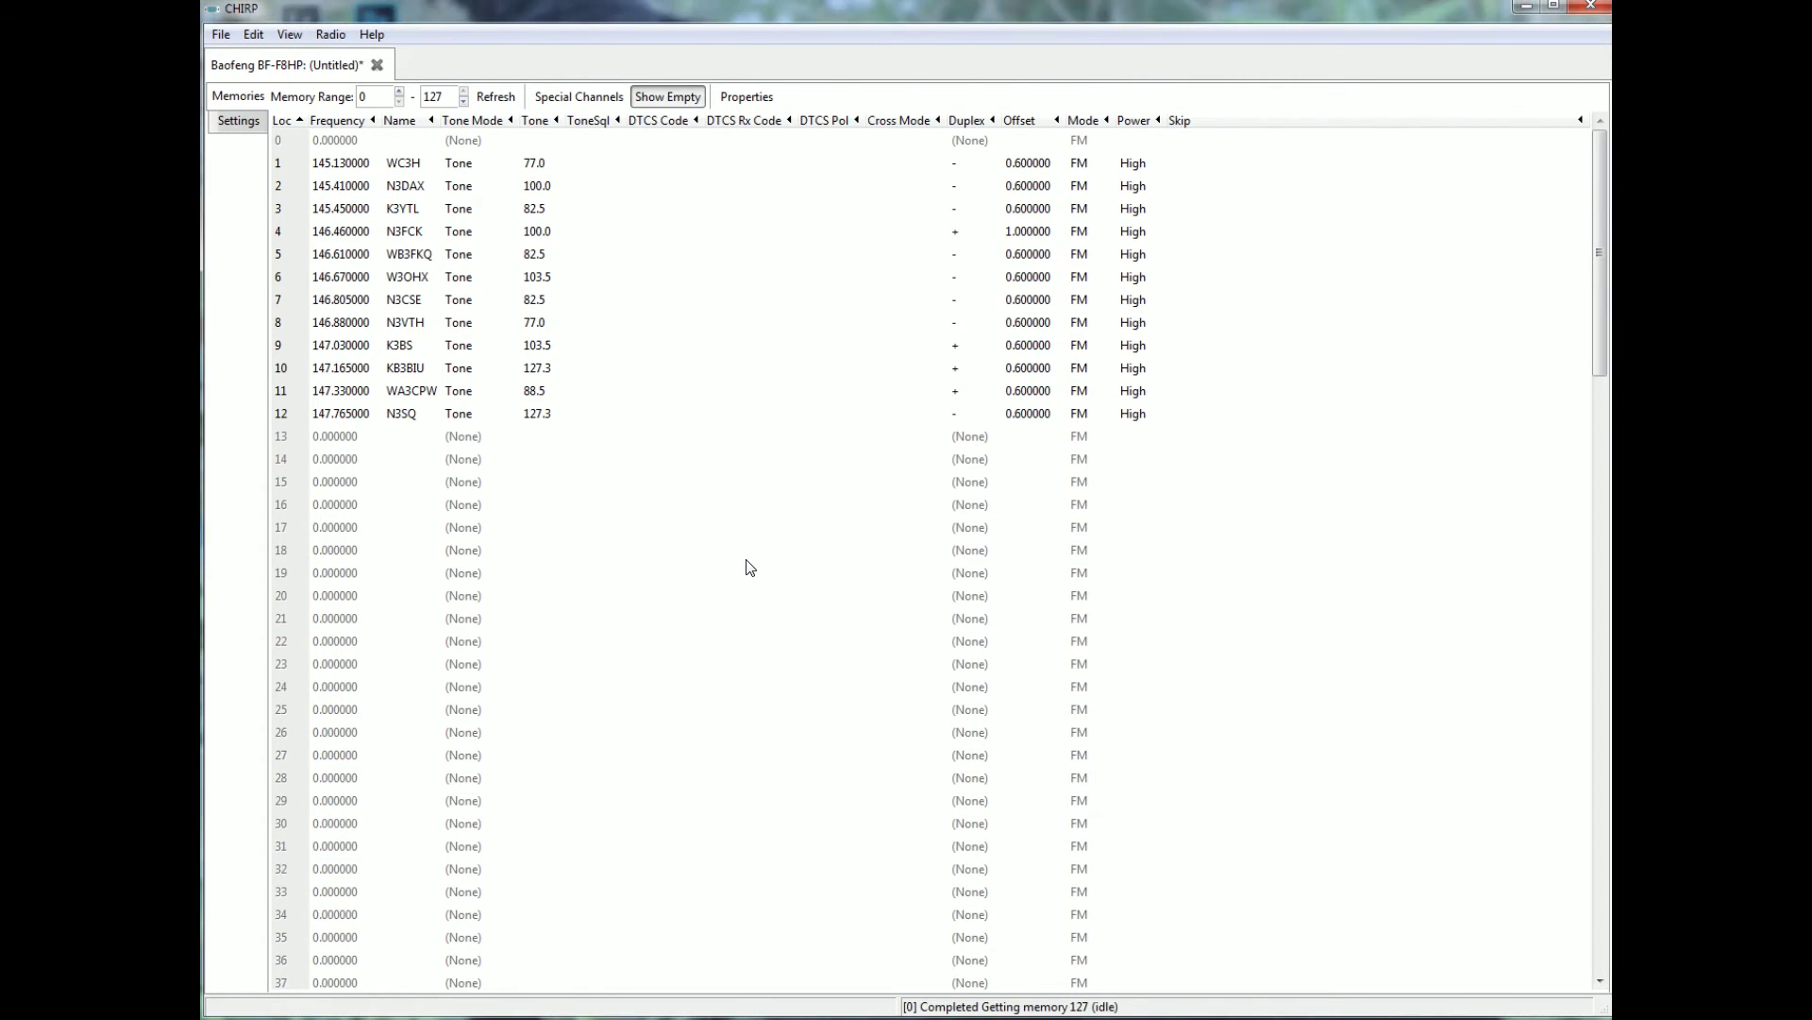
{"action": "left_click", "coordinate": [1074, 735]}
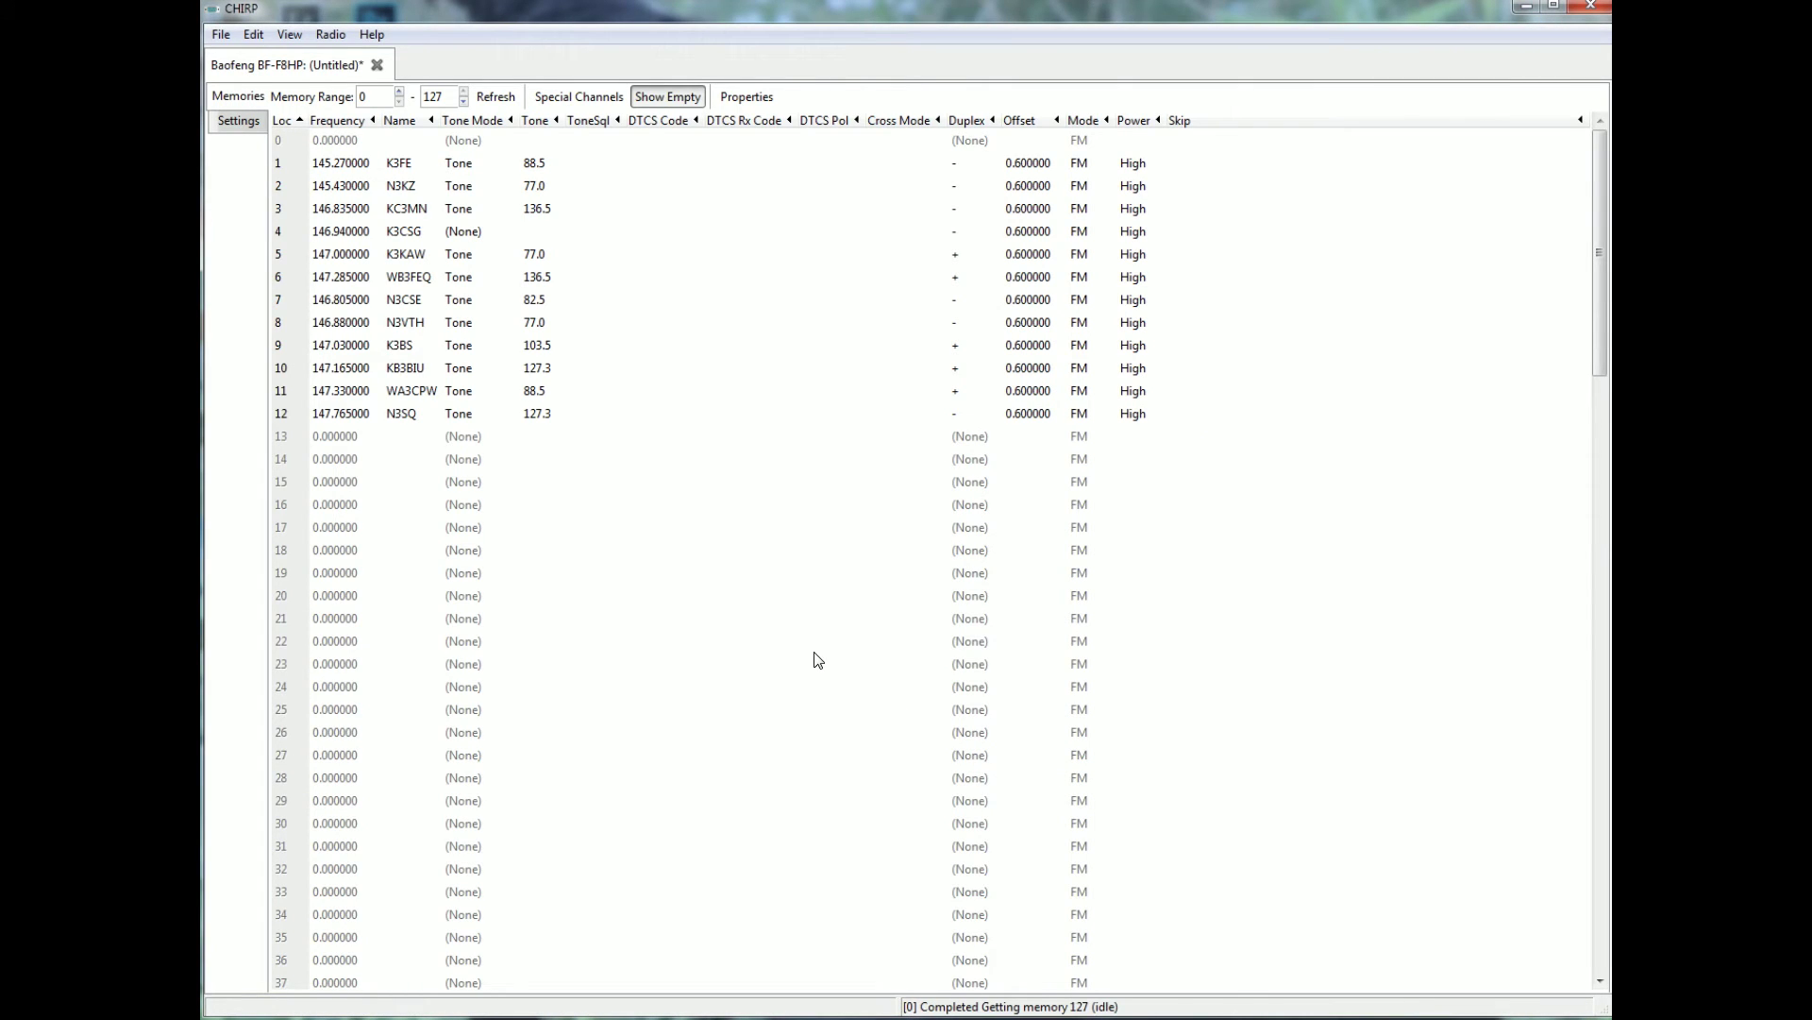
Import the Lackawanna County, PA repeaters in the 70 centimeters (440MHz) band from RepeaterBook into memory locations 1 to 4
{"action": "left_click", "coordinate": [329, 34]}
{"action": "mouse_move", "coordinate": [397, 114]}
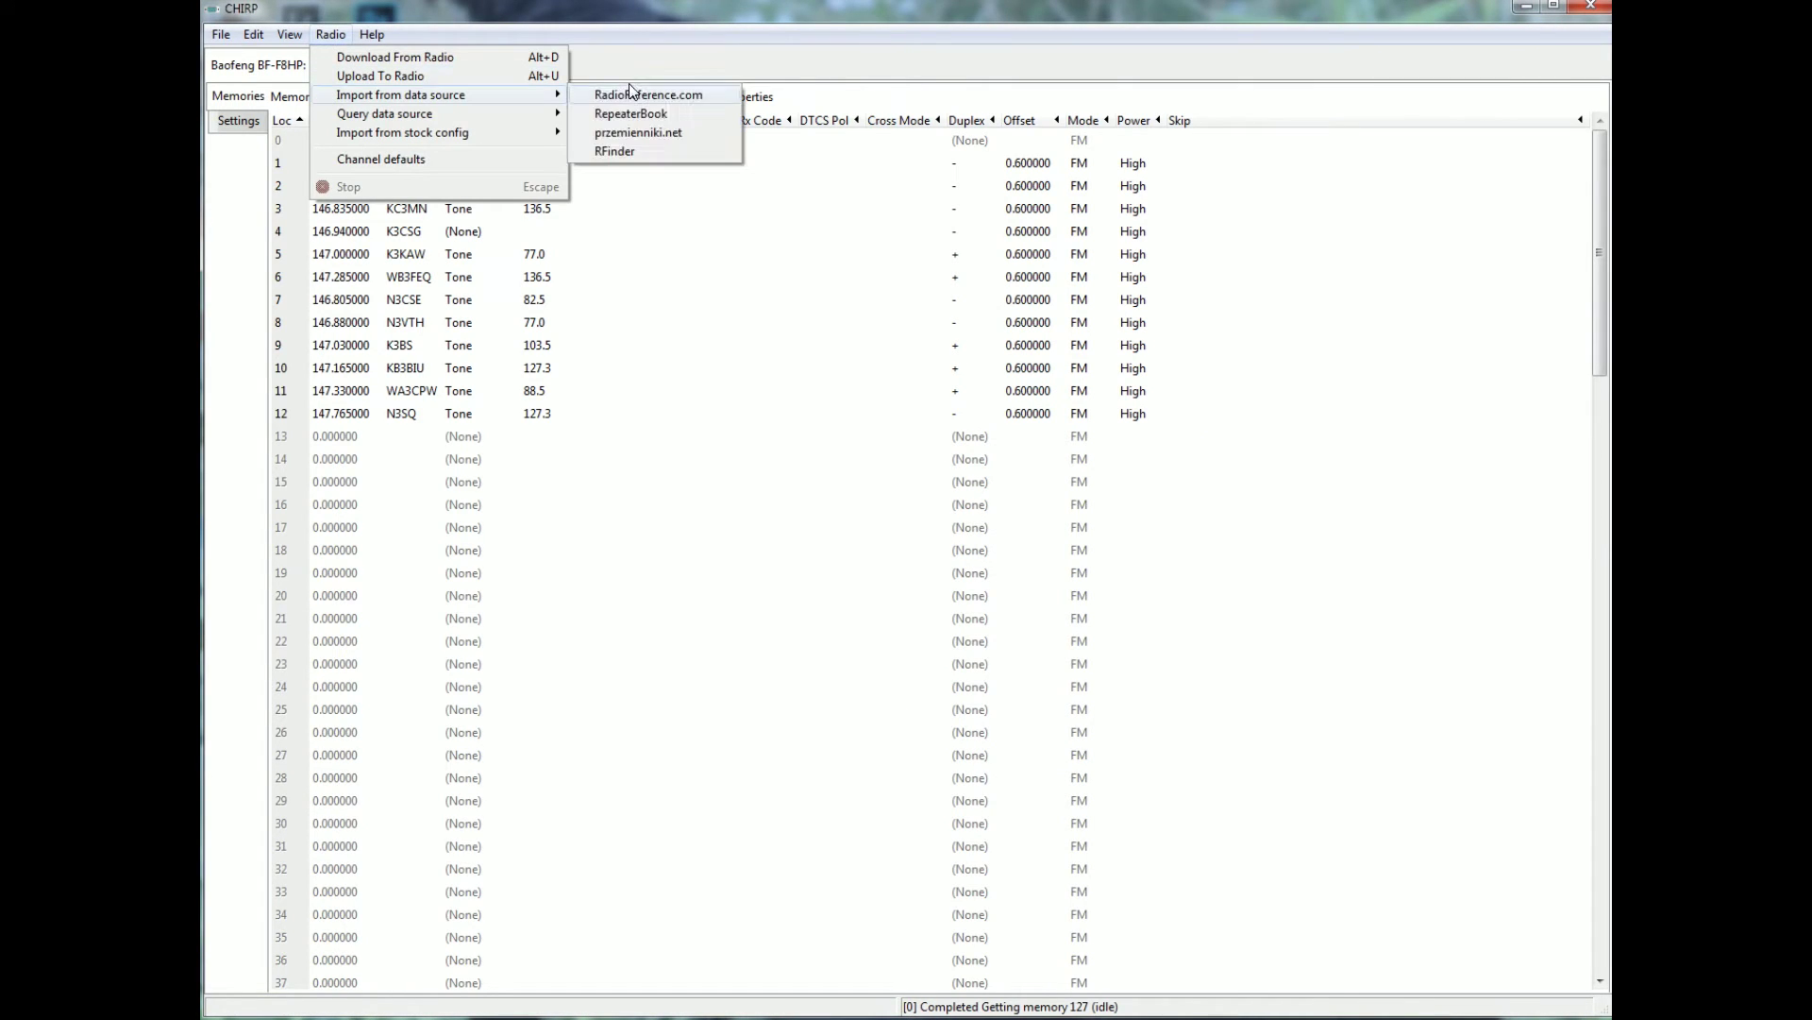
{"action": "left_click", "coordinate": [642, 113]}
{"action": "left_click", "coordinate": [976, 555]}
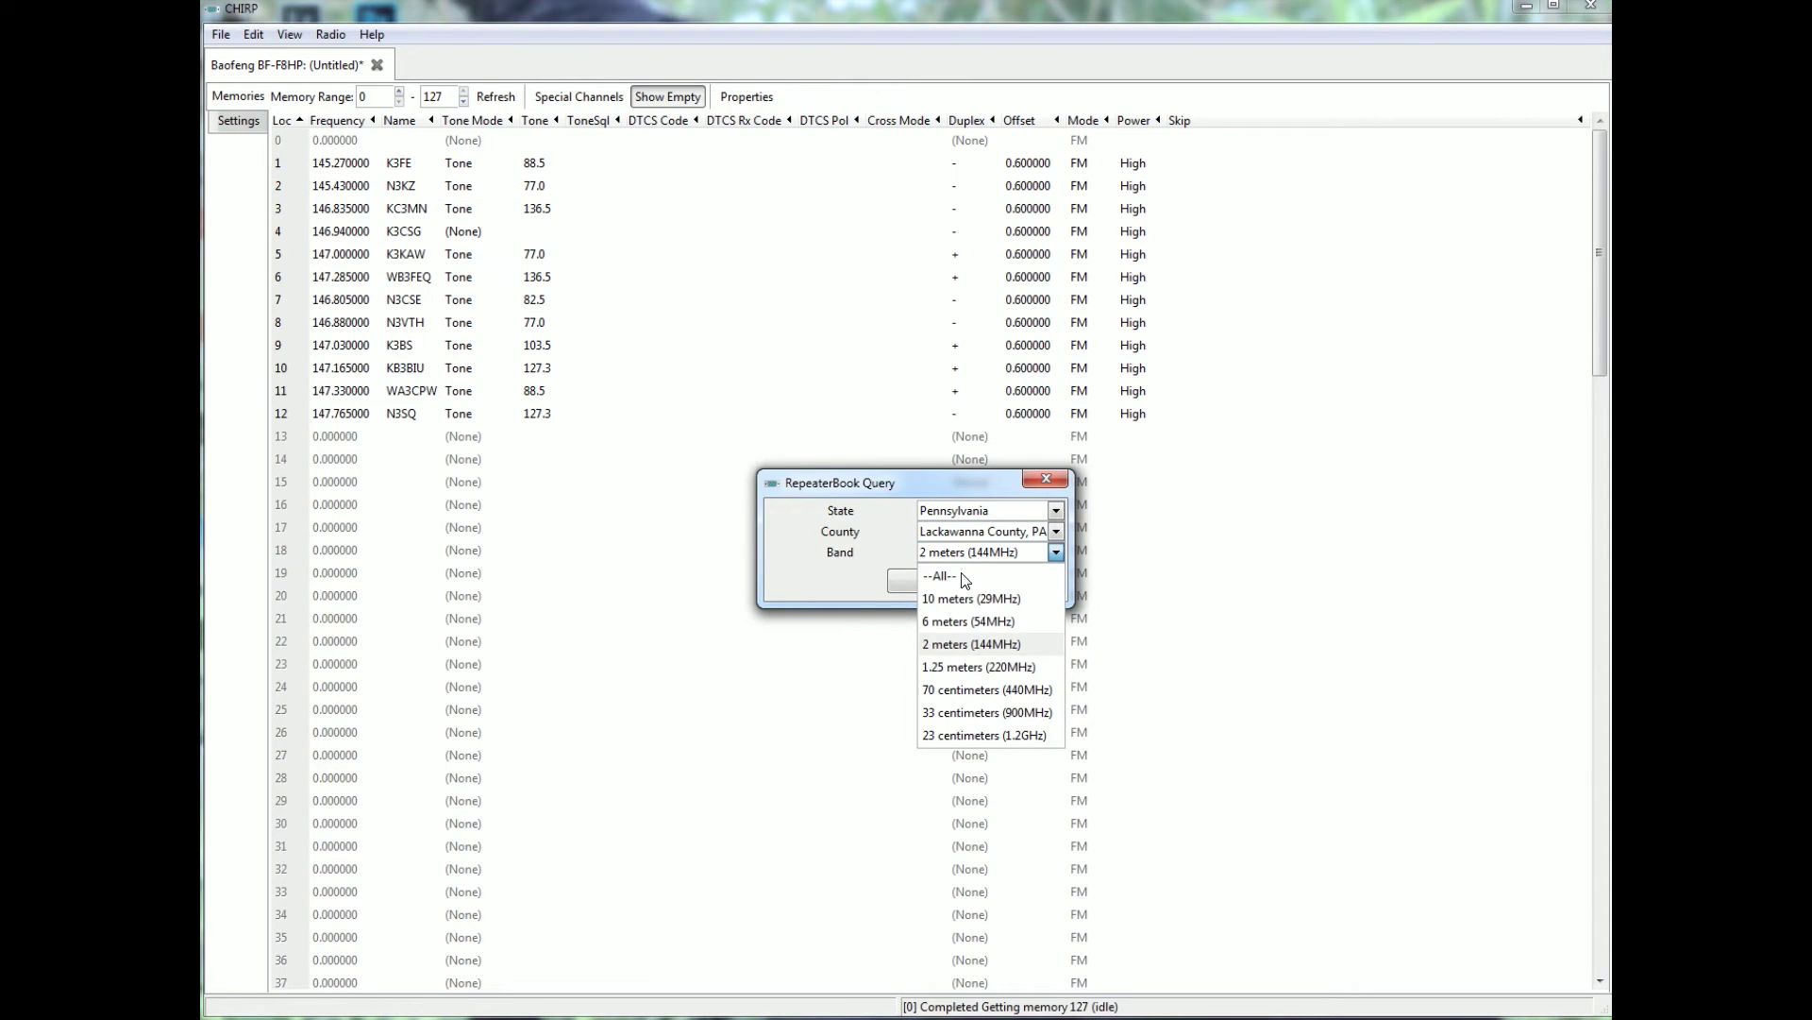
{"action": "left_click", "coordinate": [949, 690]}
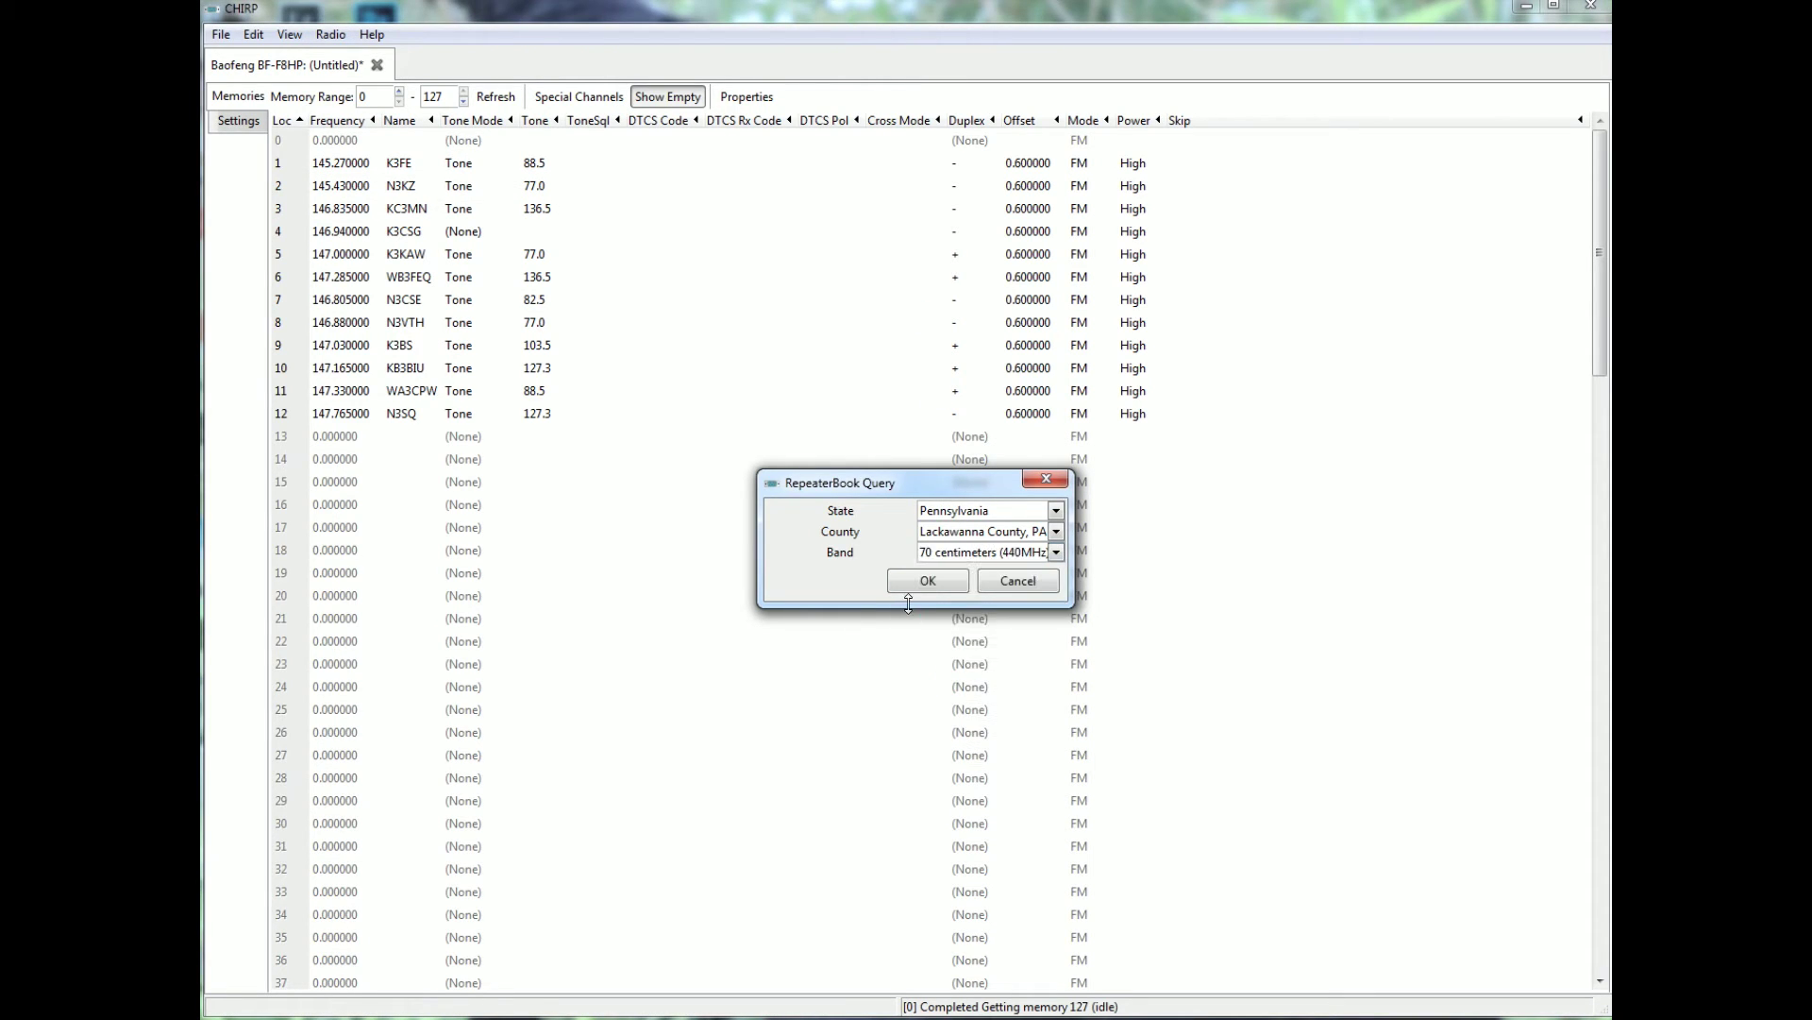
{"action": "left_click", "coordinate": [926, 581]}
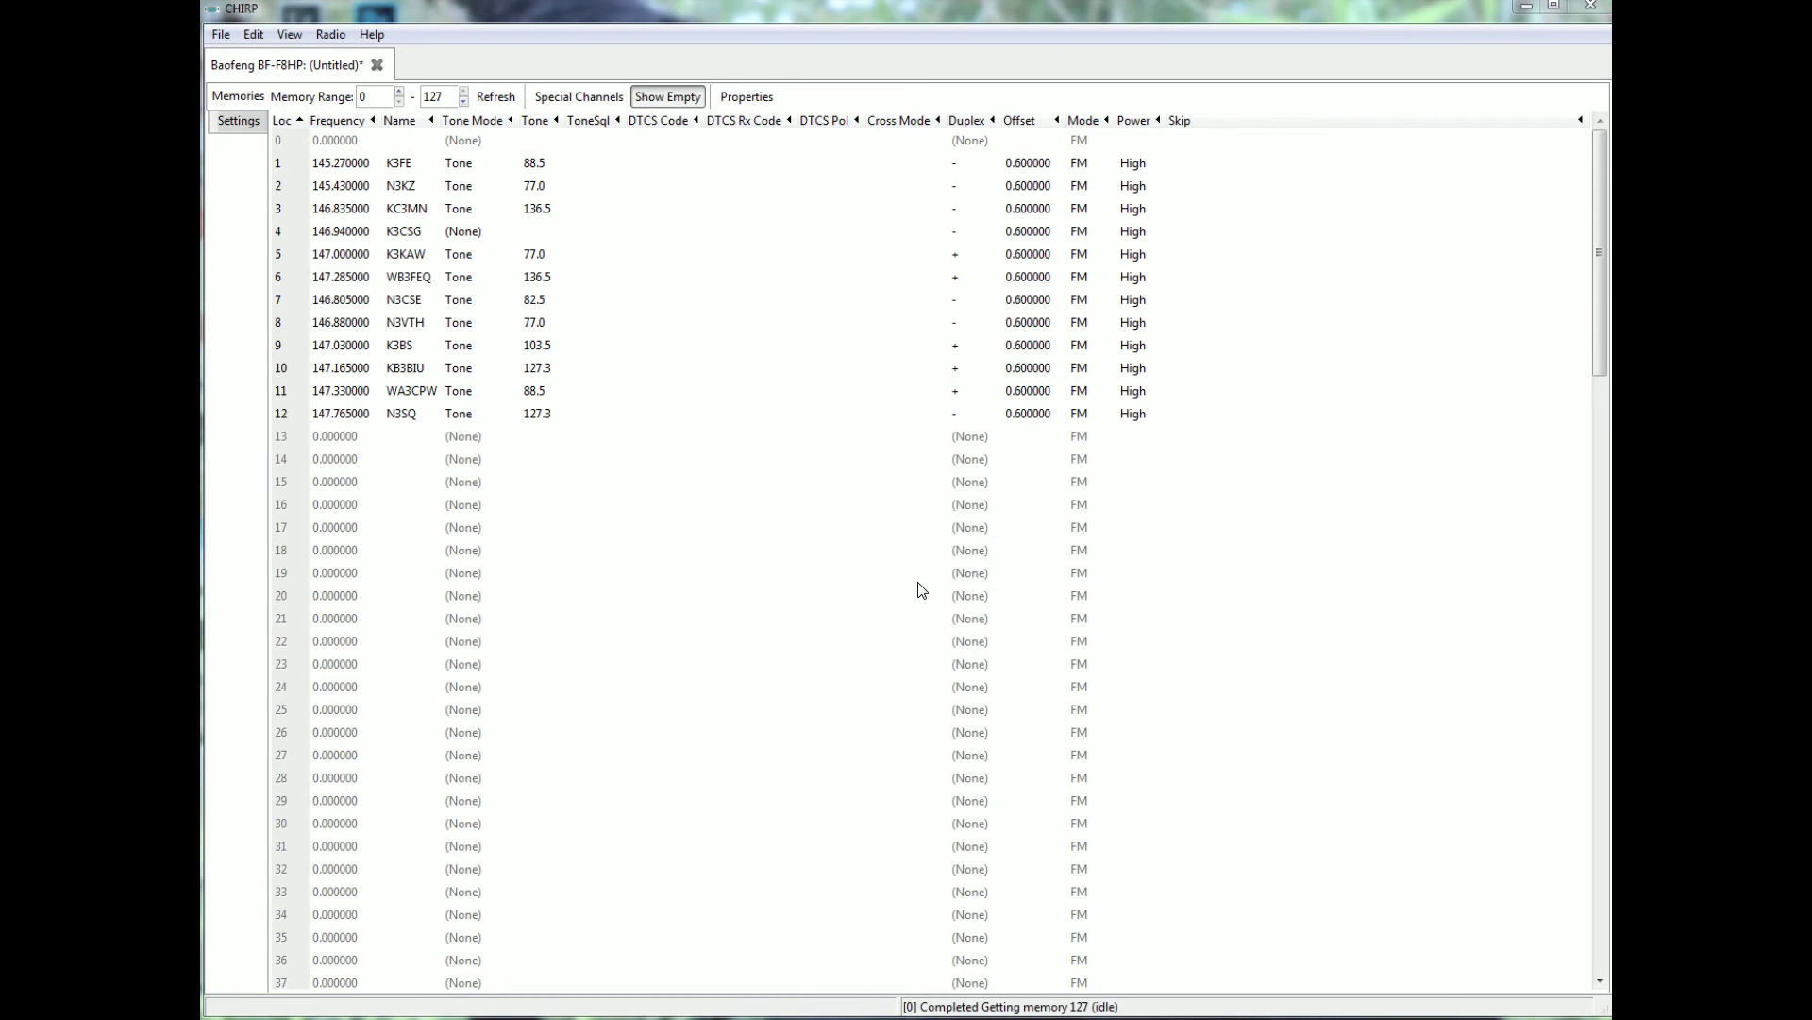
{"action": "left_click", "coordinate": [1075, 729]}
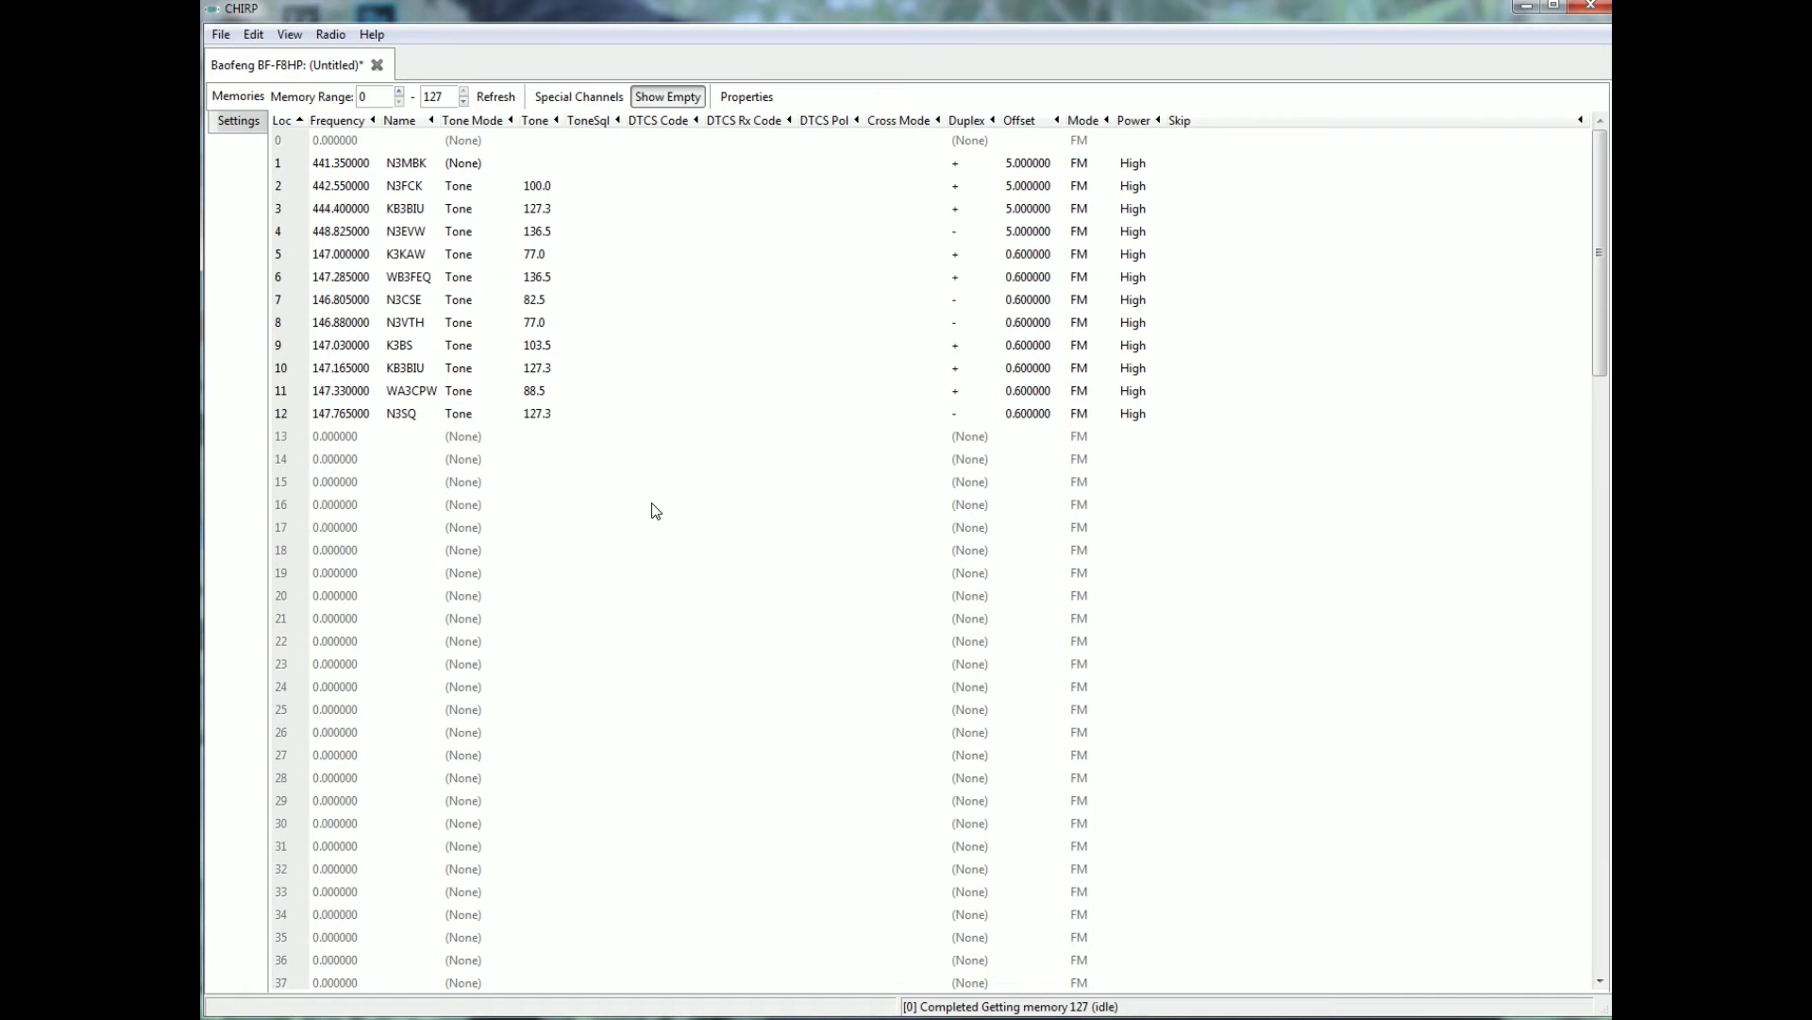
Add a channel at memory location 13 with a frequency of 146.500000 MHz
{"action": "scroll", "coordinate": [744, 486], "scroll_direction": "down", "scroll_amount": 5}
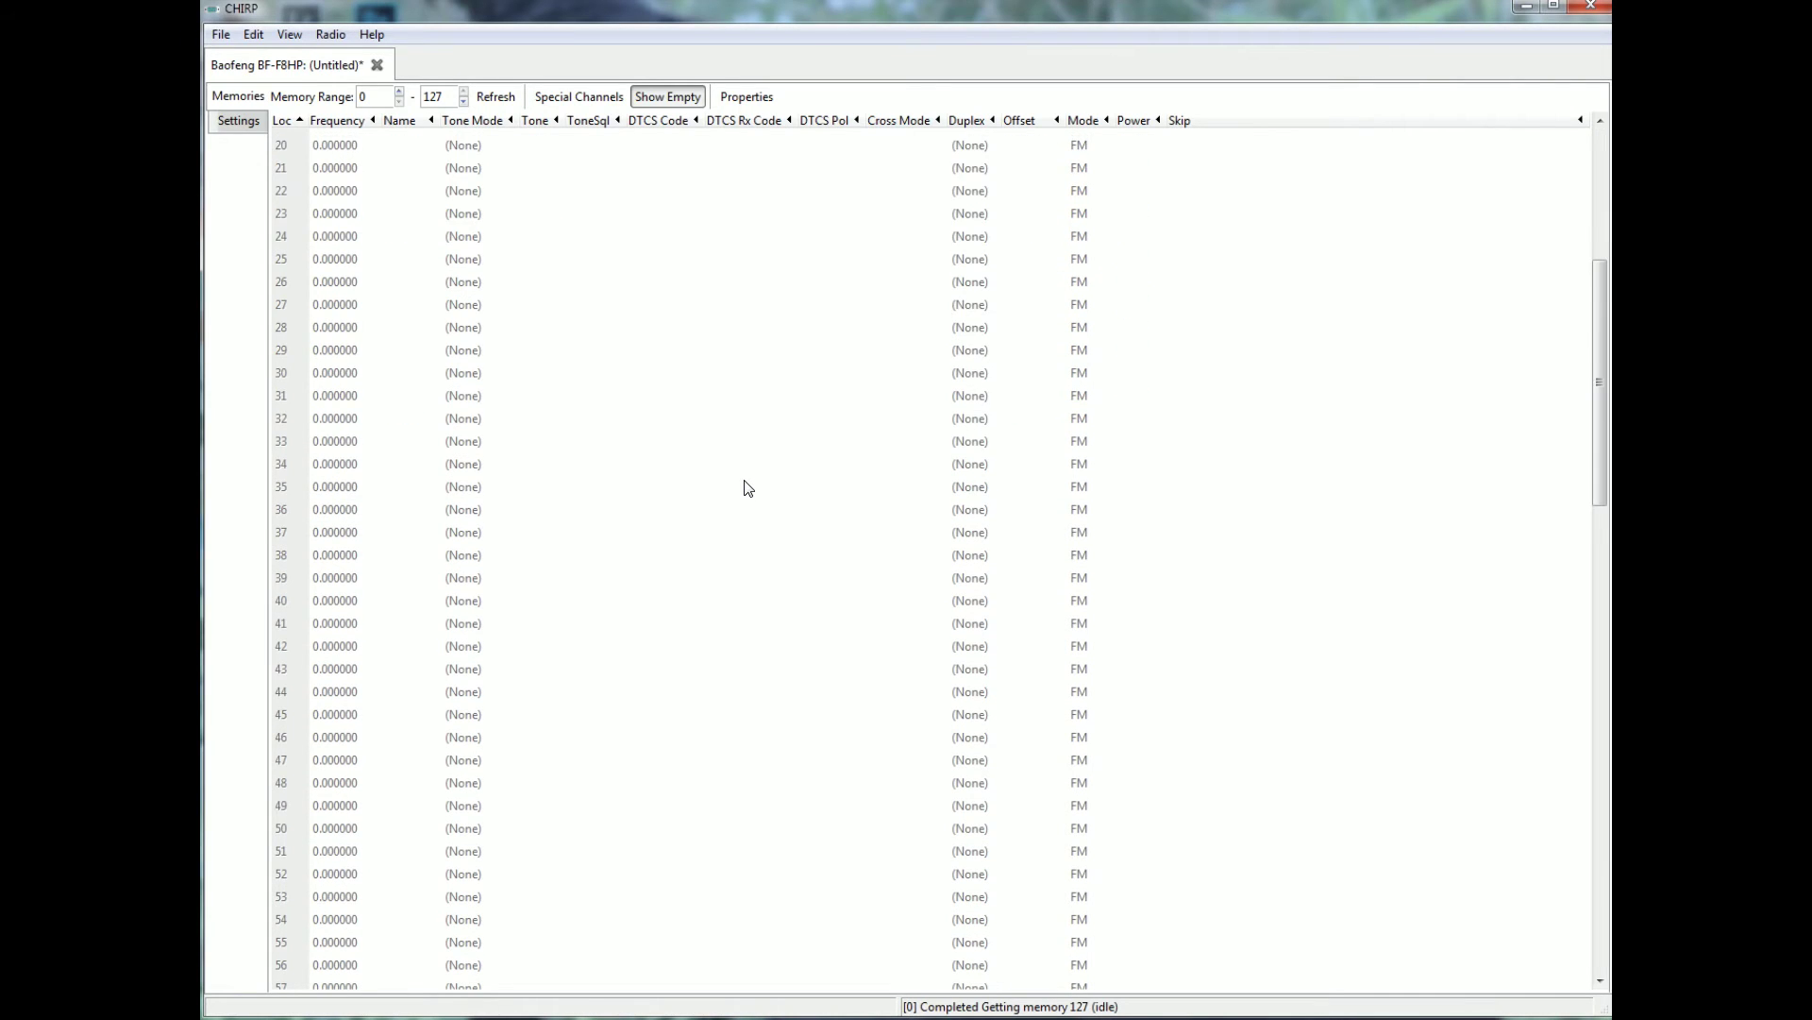
{"action": "scroll", "coordinate": [742, 485], "scroll_direction": "up", "scroll_amount": 5}
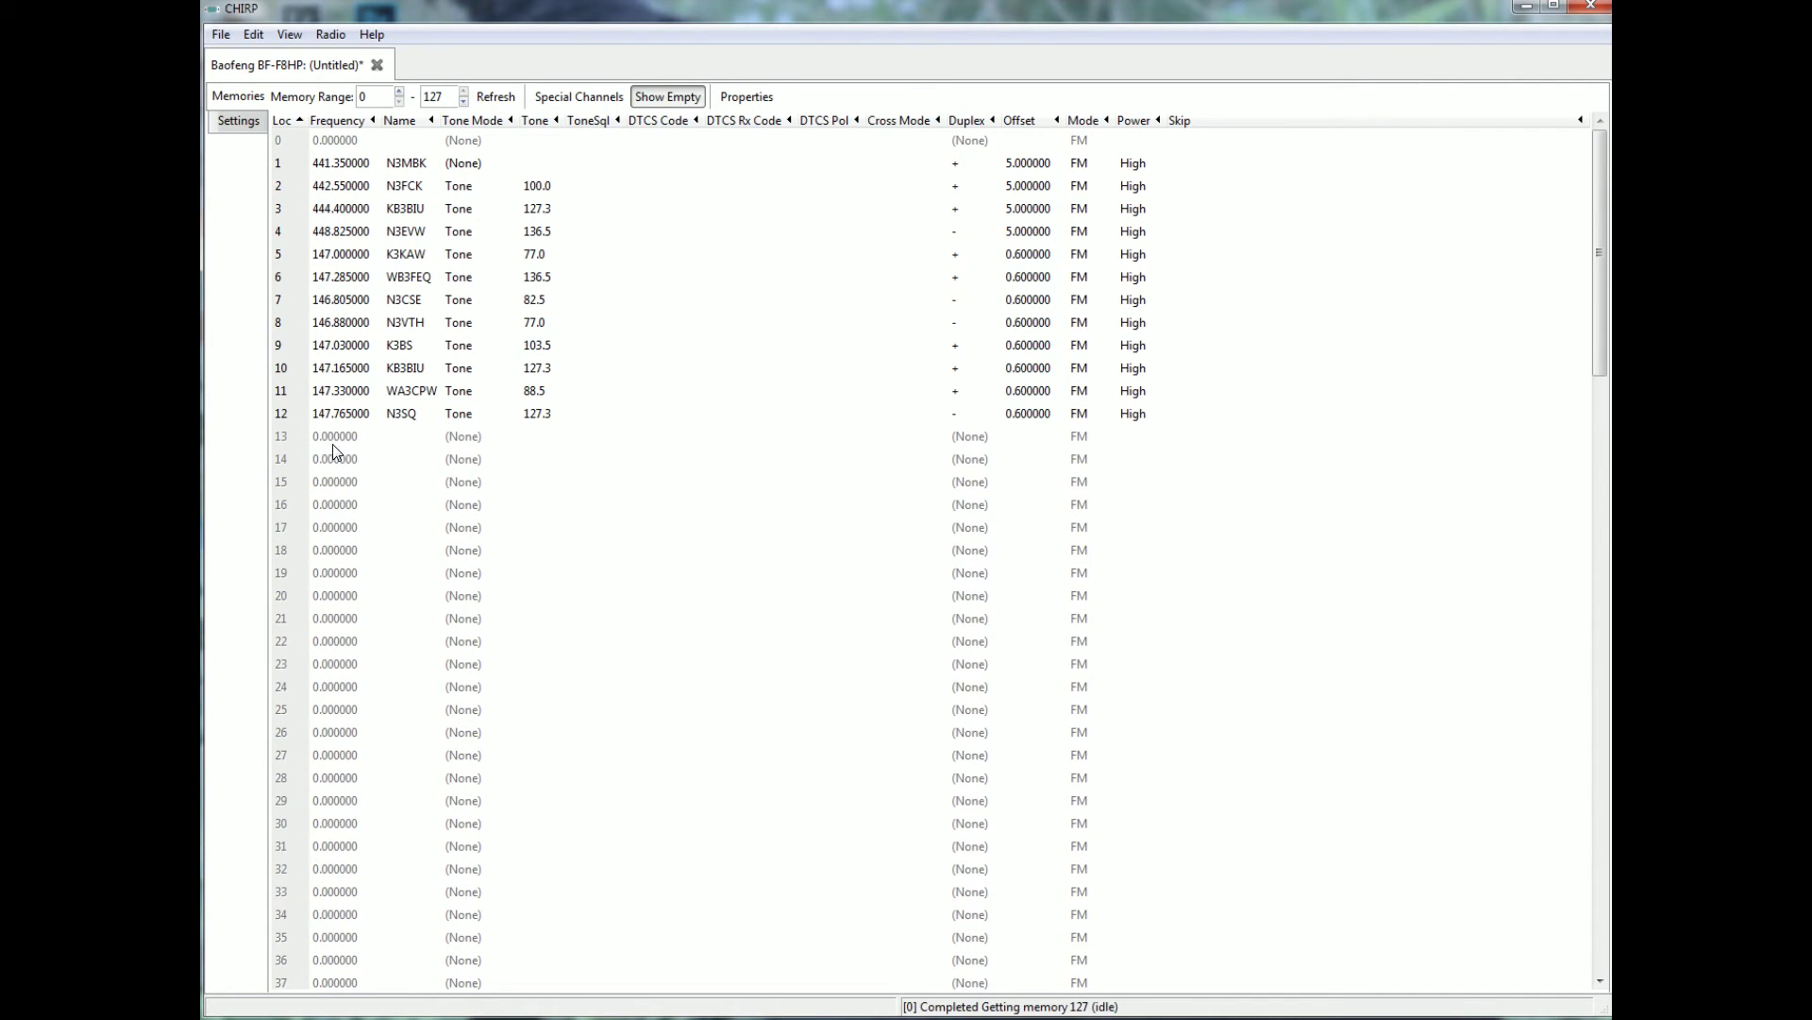
{"action": "left_click", "coordinate": [323, 436]}
{"action": "left_click", "coordinate": [323, 436]}
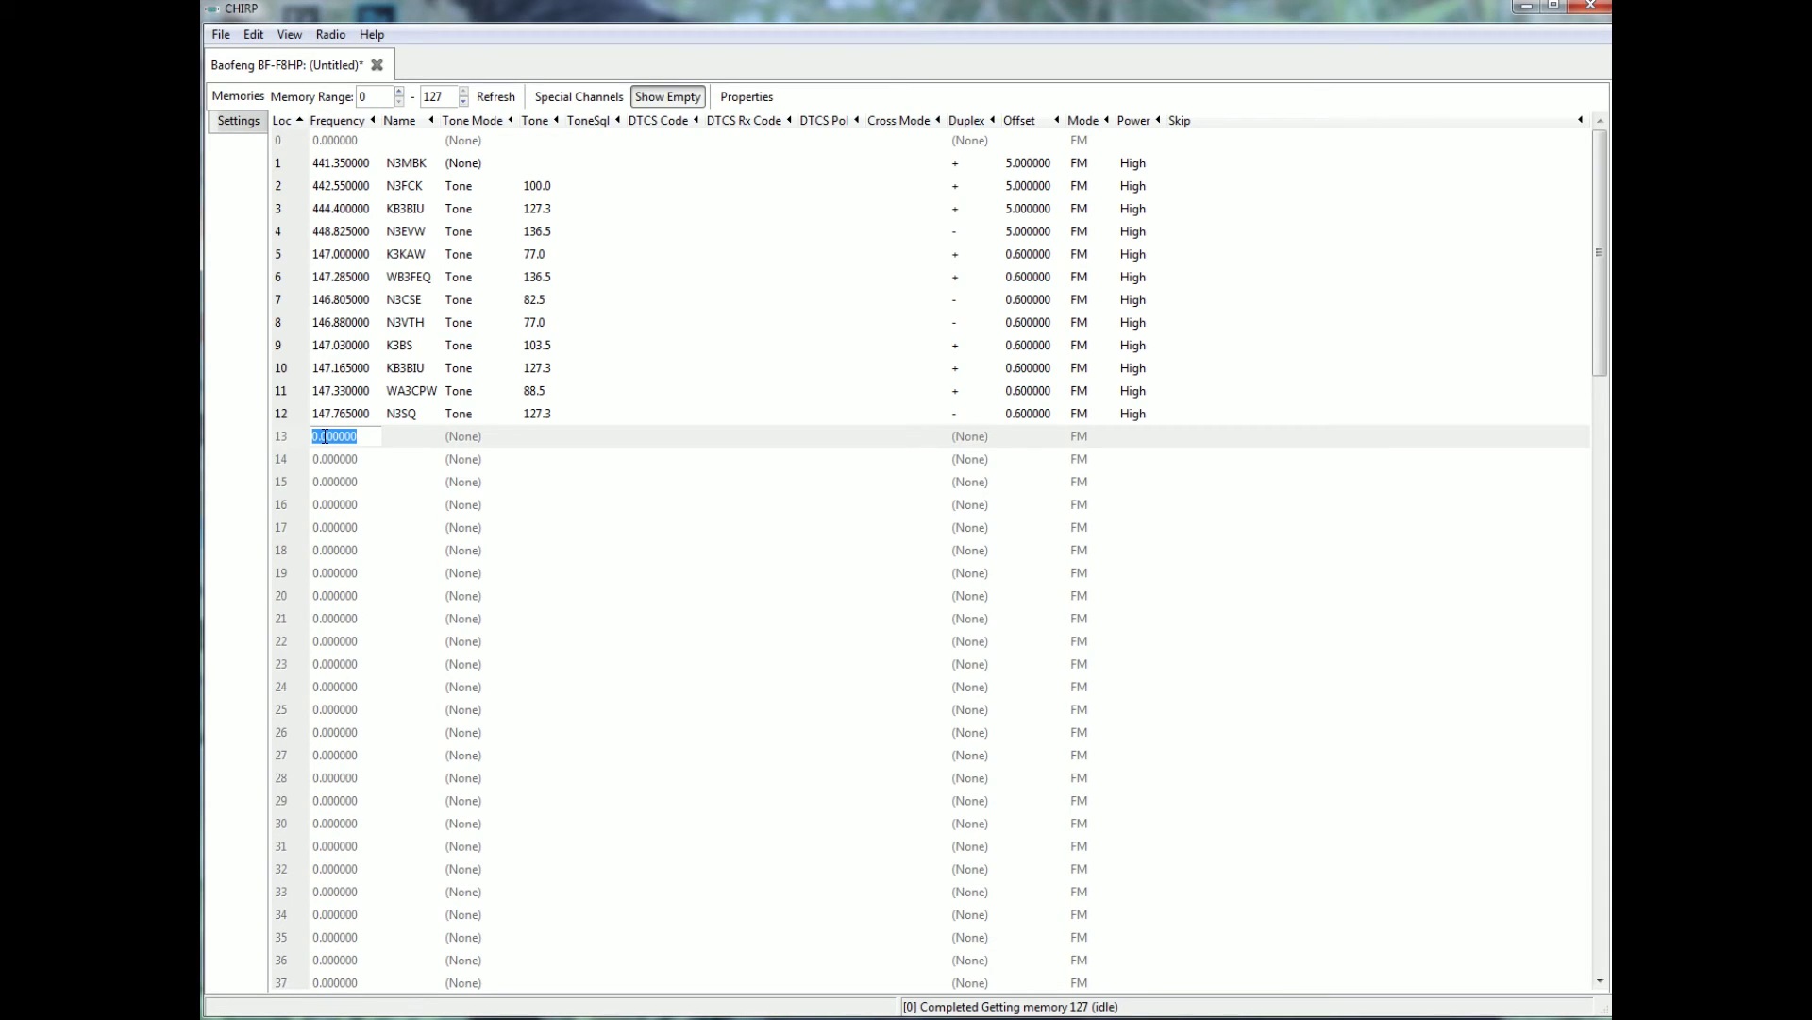
{"action": "type", "text": "146.5000"}
{"action": "key", "text": "Return"}
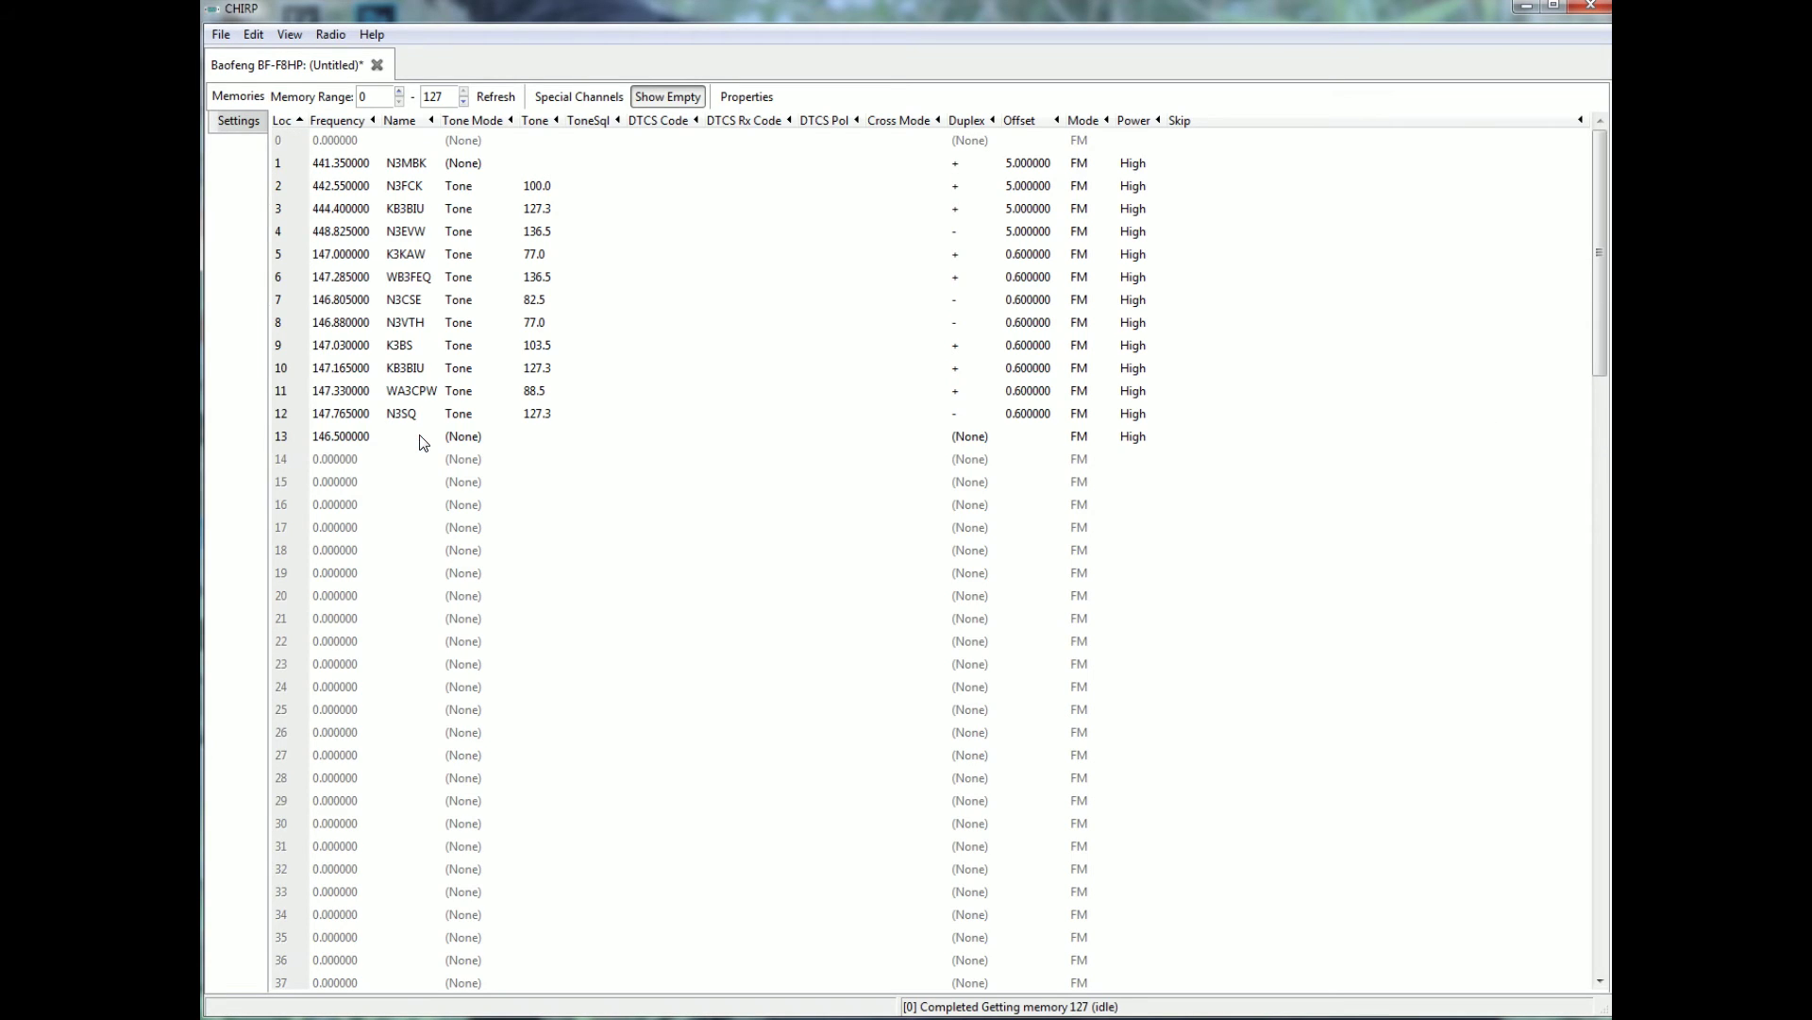
Set the tone mode of the channel at memory location 13 to Tone with a tone of 77.0
{"action": "left_click", "coordinate": [396, 437]}
{"action": "left_click", "coordinate": [479, 436]}
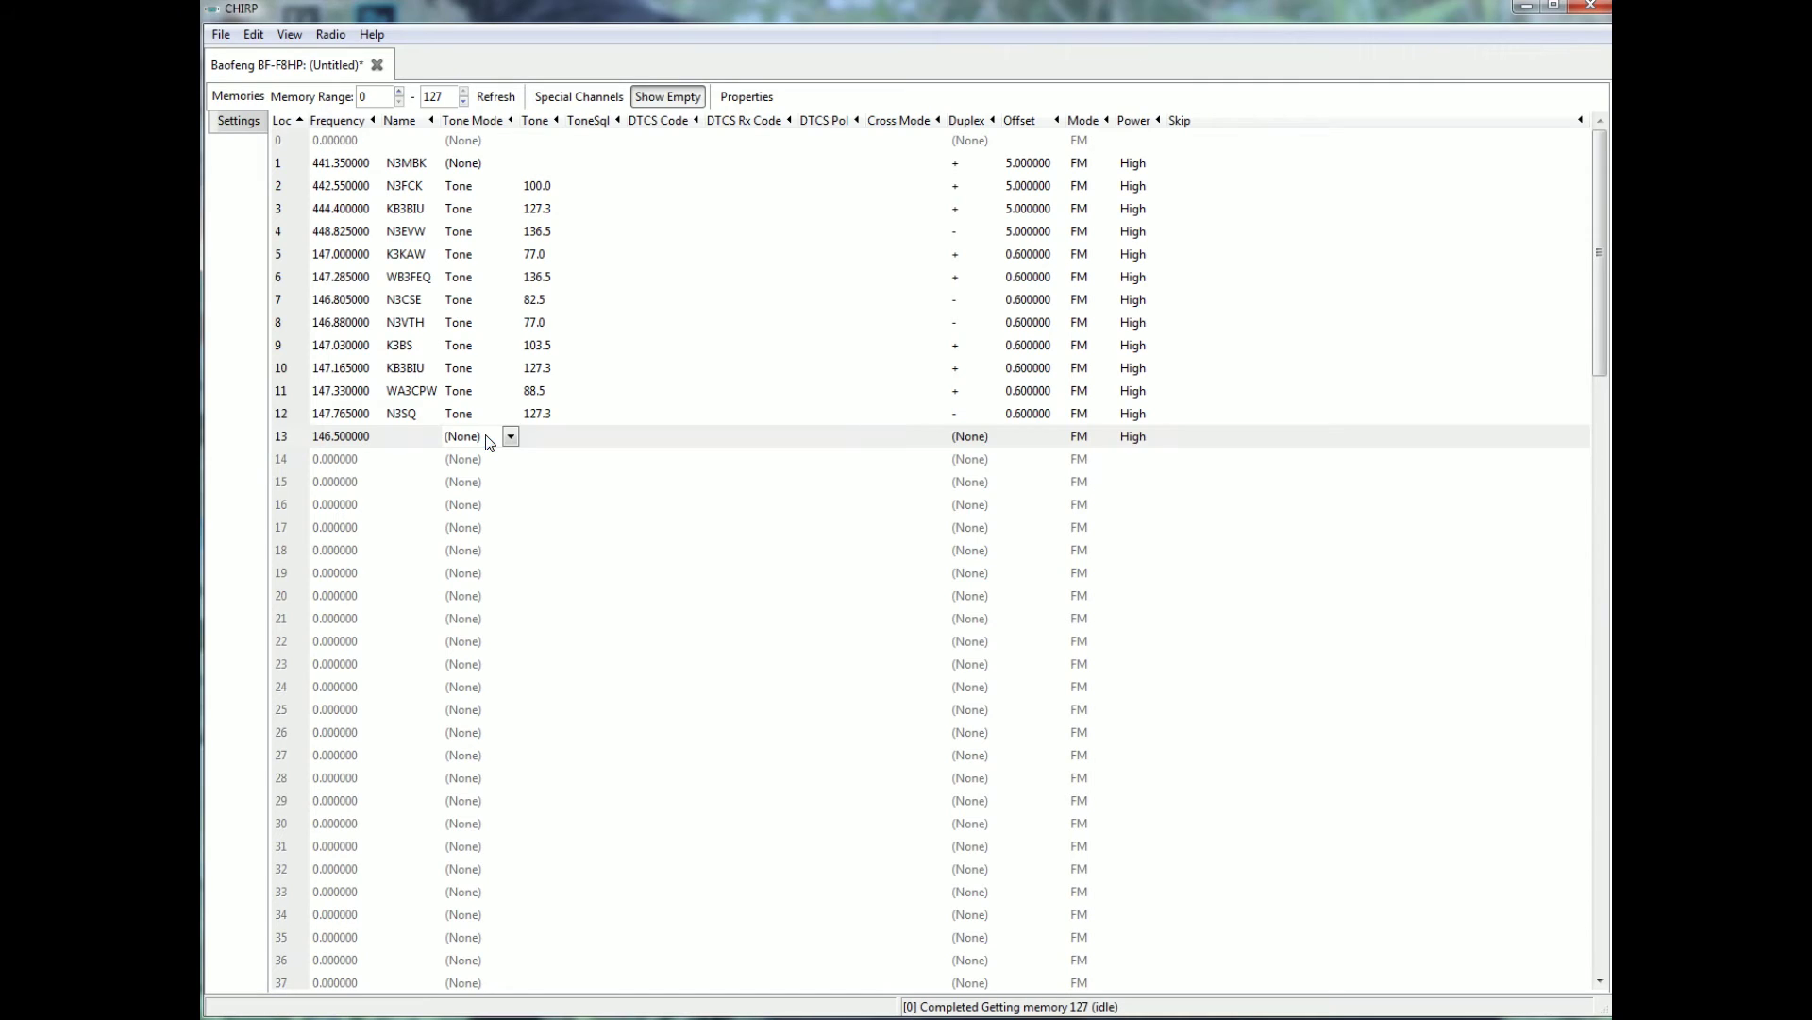
{"action": "left_click", "coordinate": [513, 437]}
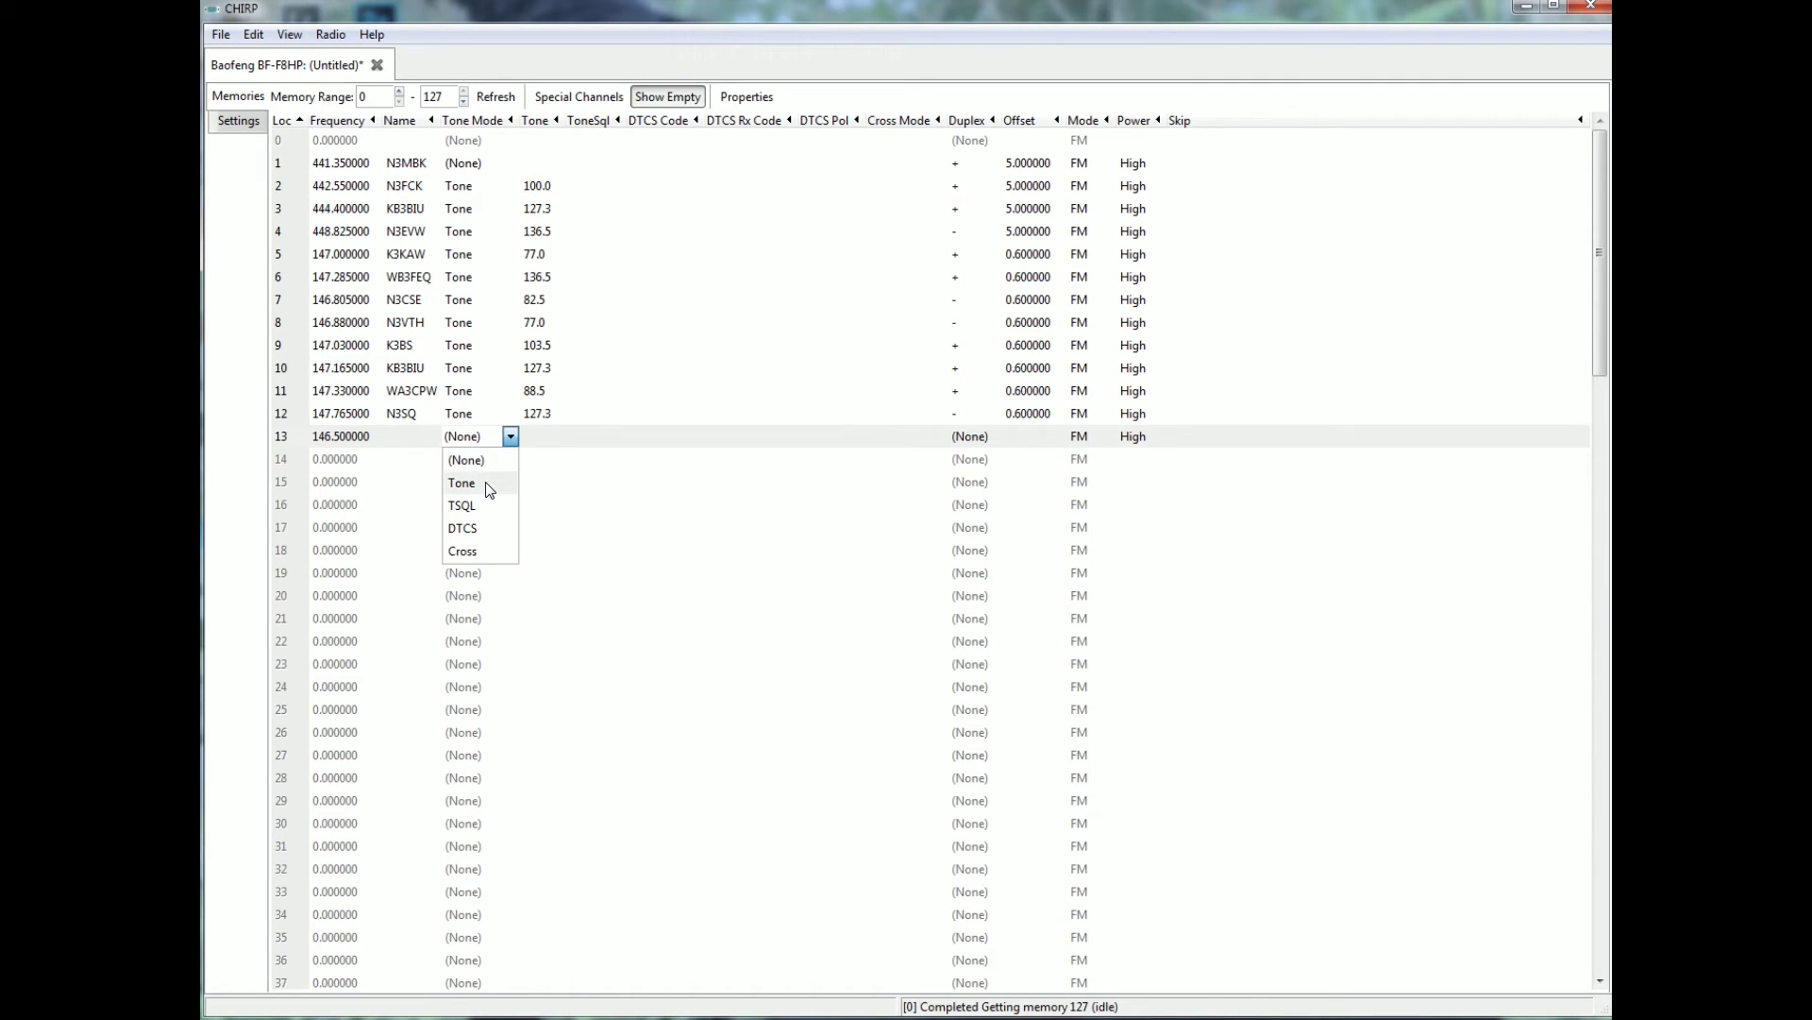
{"action": "left_click", "coordinate": [489, 484]}
{"action": "left_click", "coordinate": [553, 436]}
{"action": "left_click", "coordinate": [557, 436]}
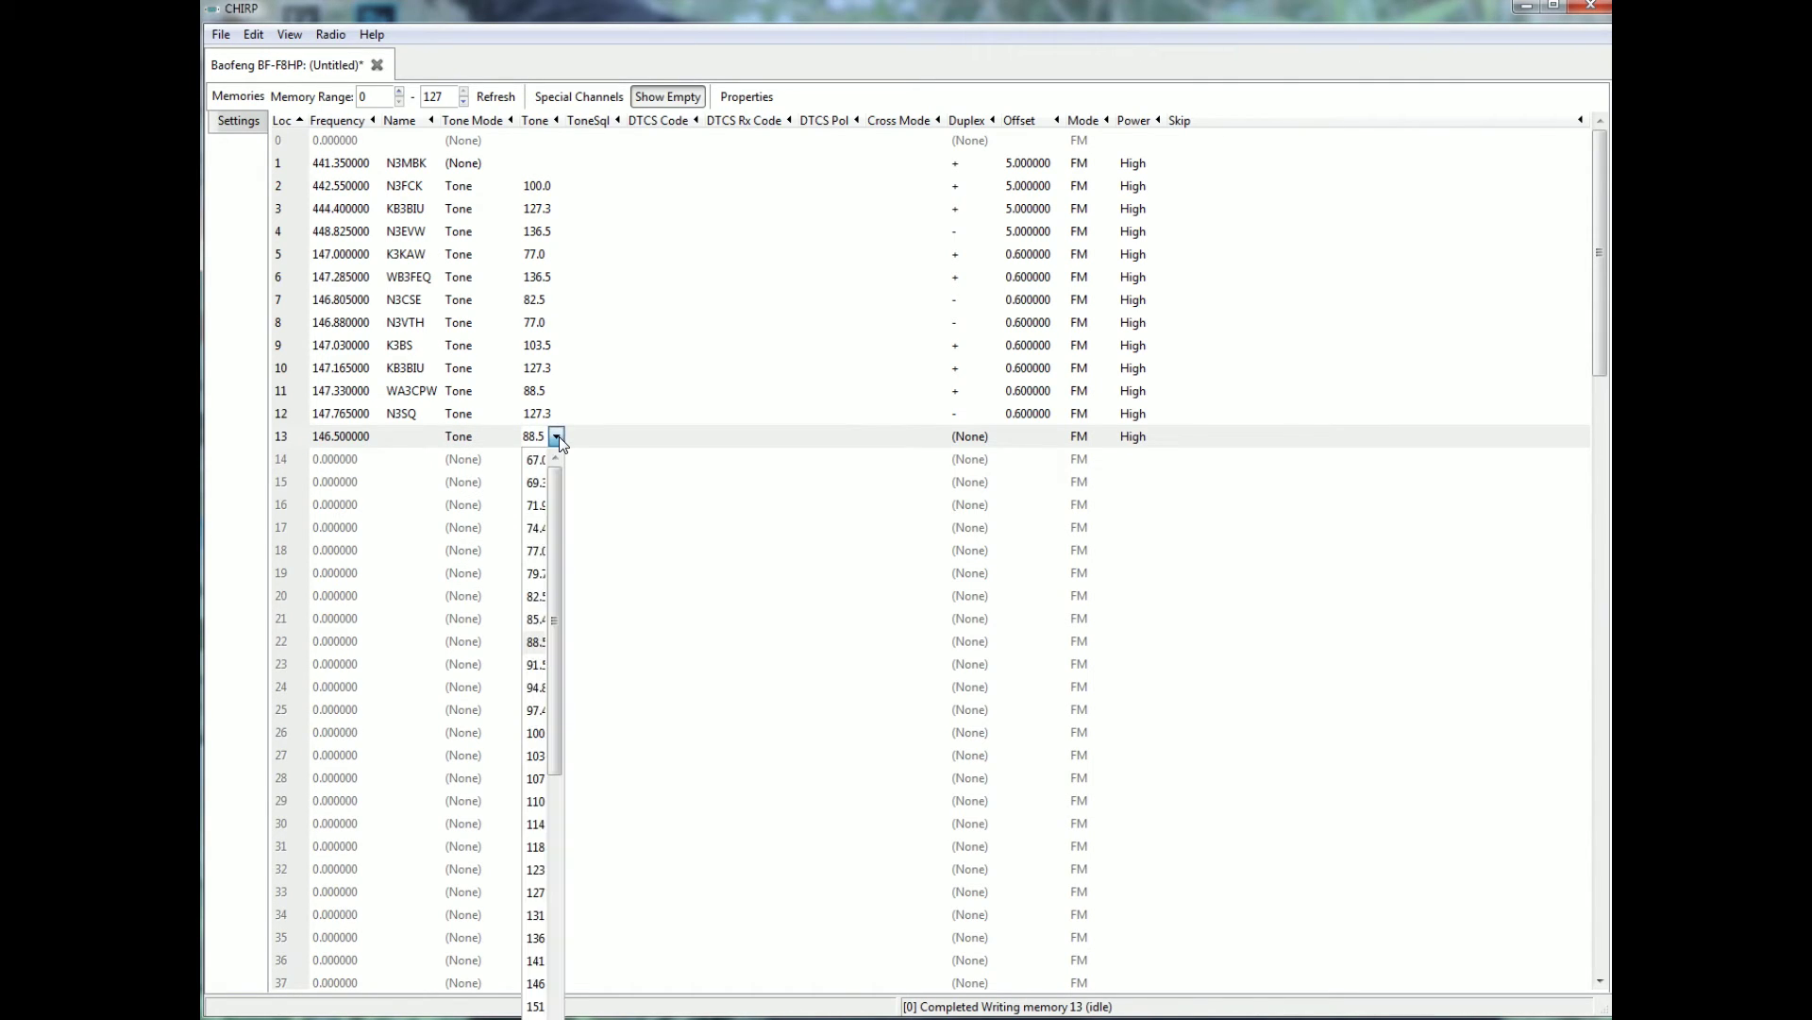
{"action": "left_click", "coordinate": [538, 552]}
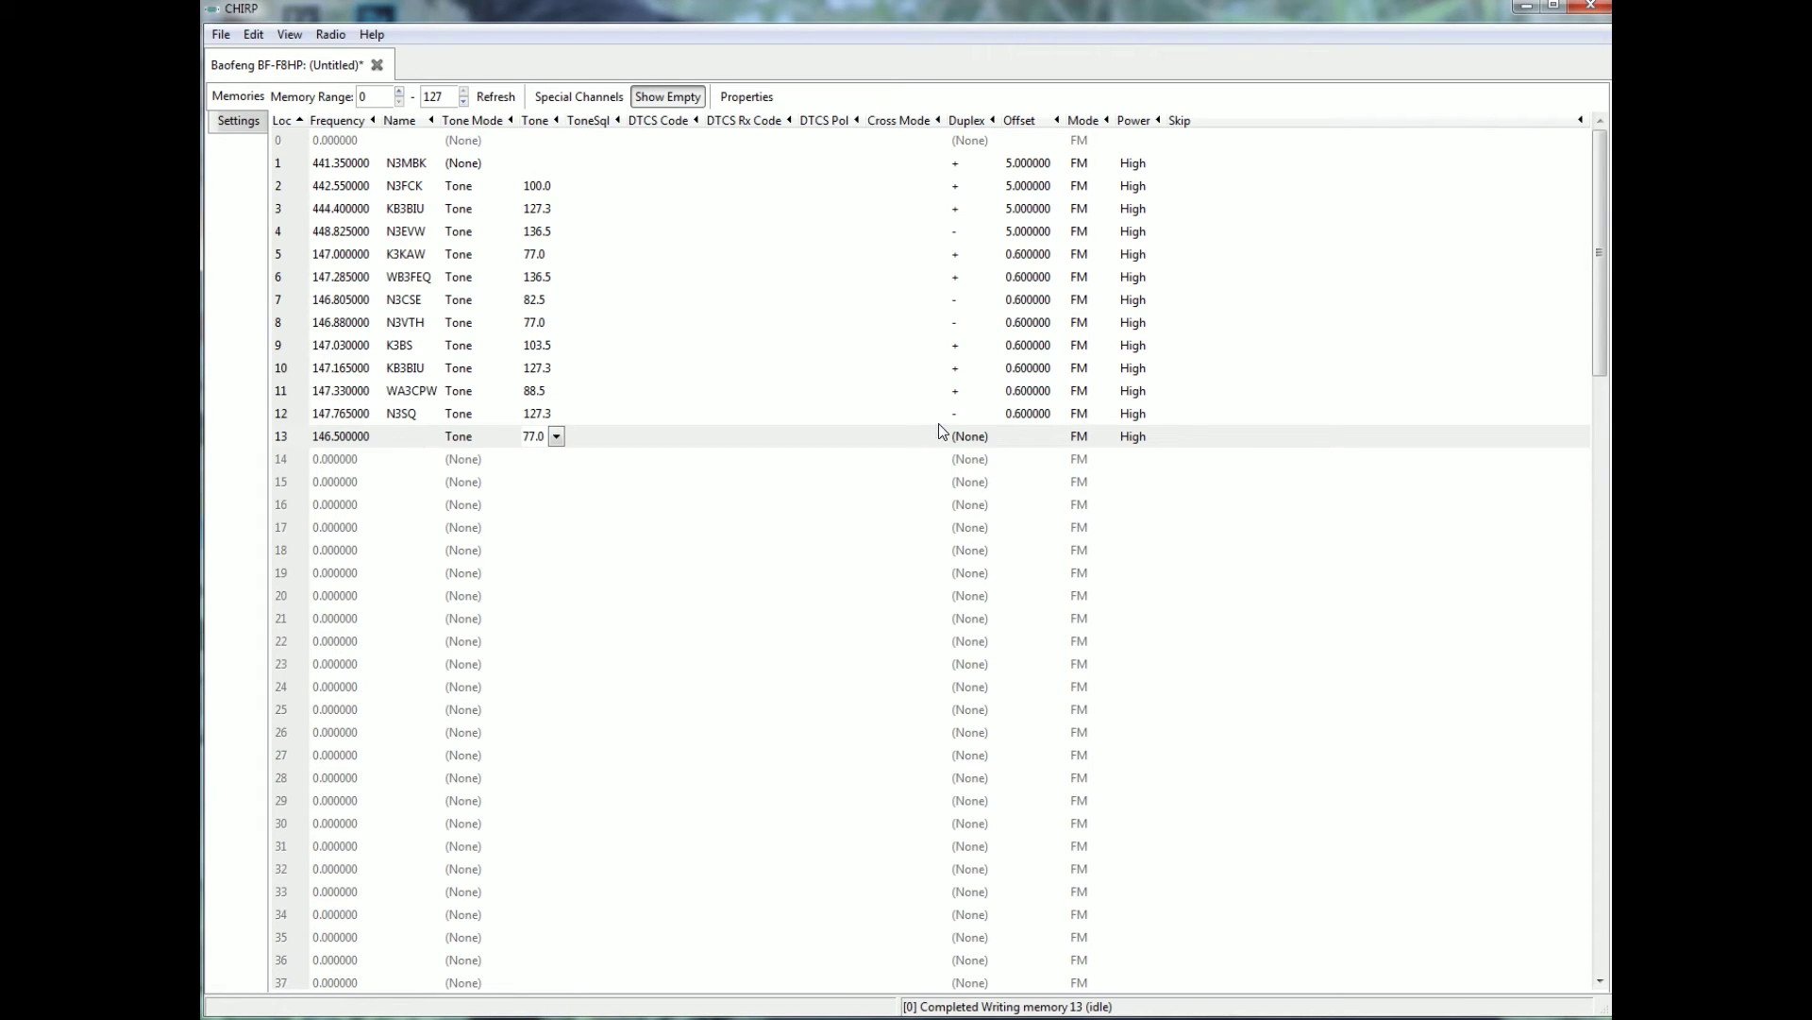
Give the channel at memory location 13 a negative duplex and an offset of 0.600000 MHz
{"action": "left_click", "coordinate": [991, 436]}
{"action": "left_click", "coordinate": [994, 436]}
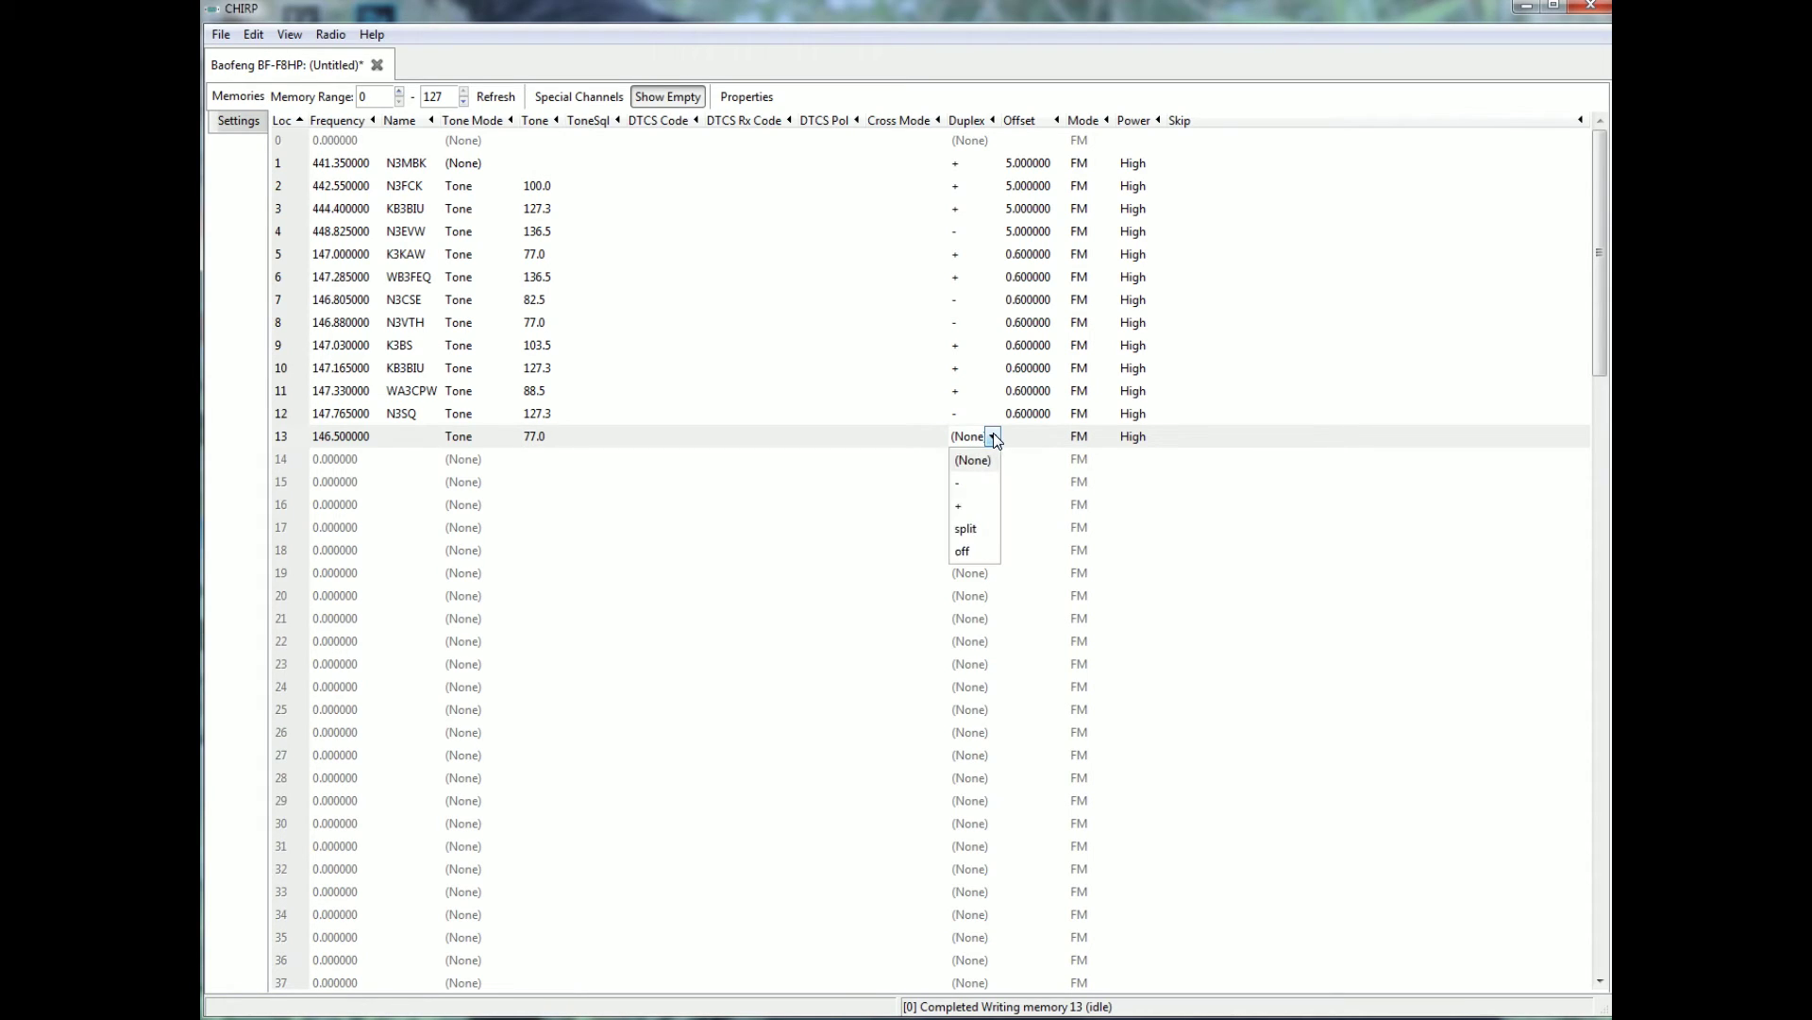
{"action": "left_click", "coordinate": [976, 482]}
{"action": "left_click", "coordinate": [1054, 435]}
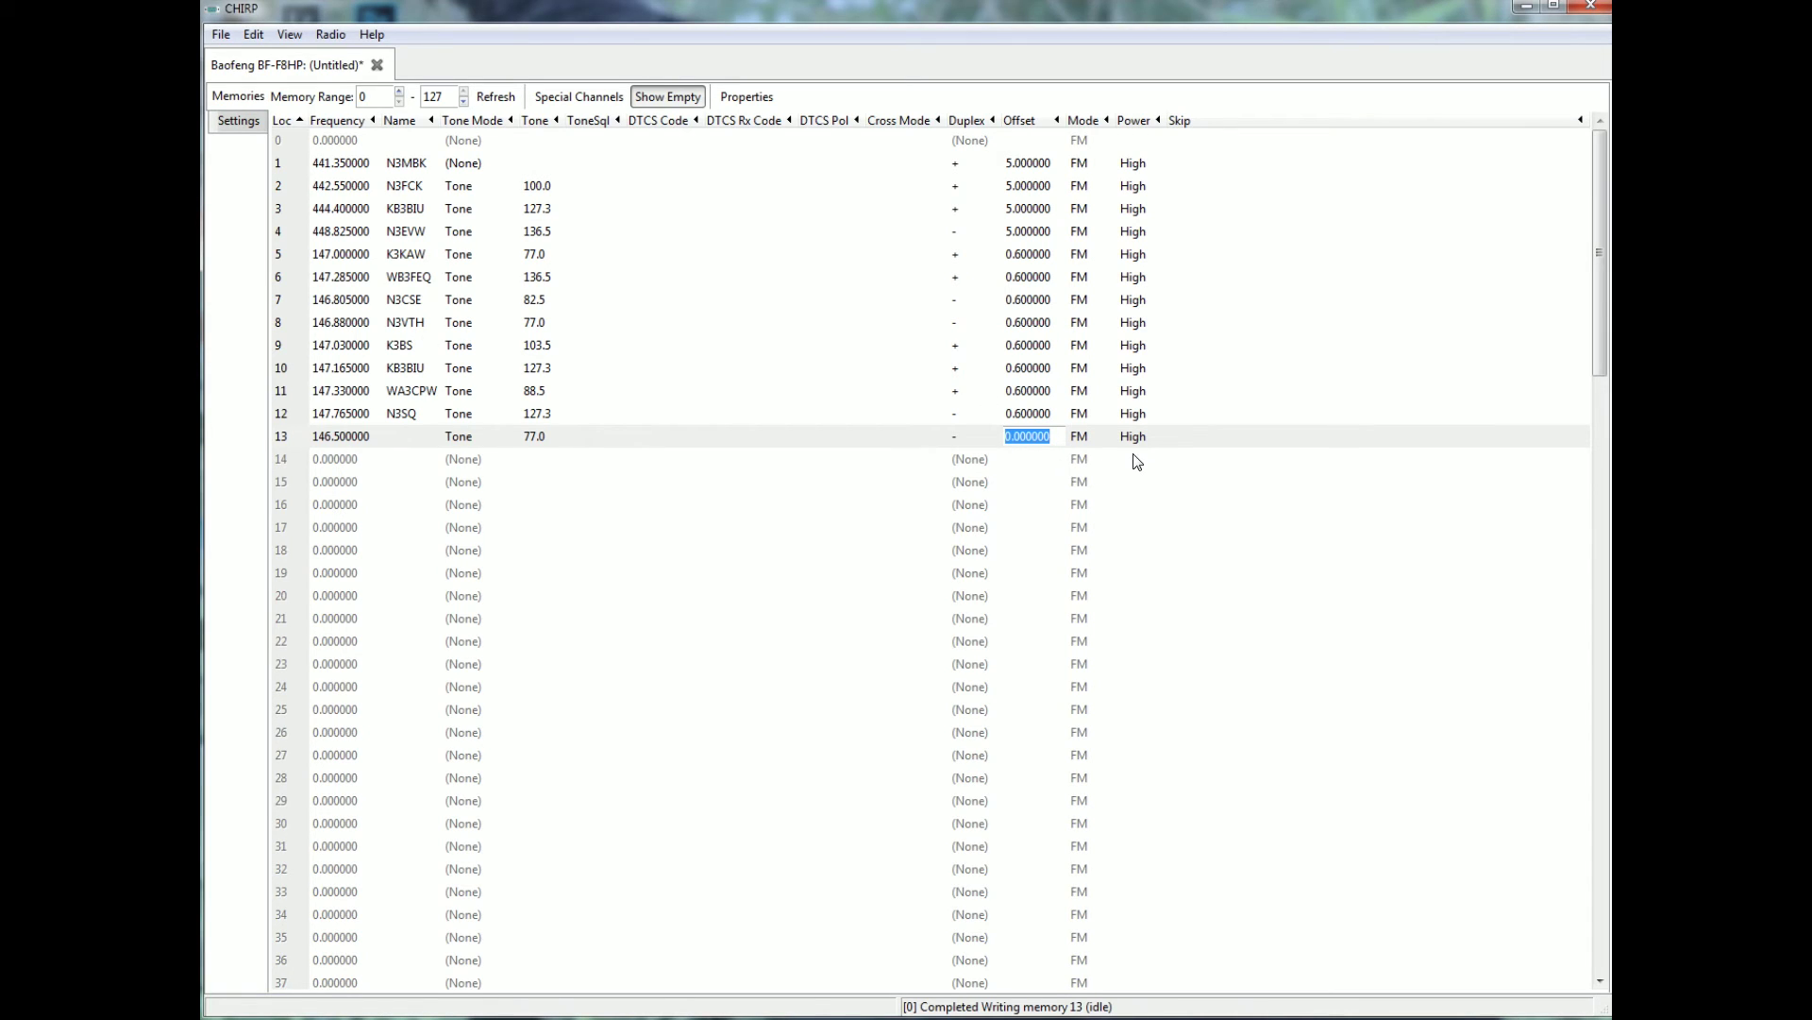
{"action": "type", "text": "0.600000"}
{"action": "left_click", "coordinate": [1245, 476]}
{"action": "left_click", "coordinate": [330, 440]}
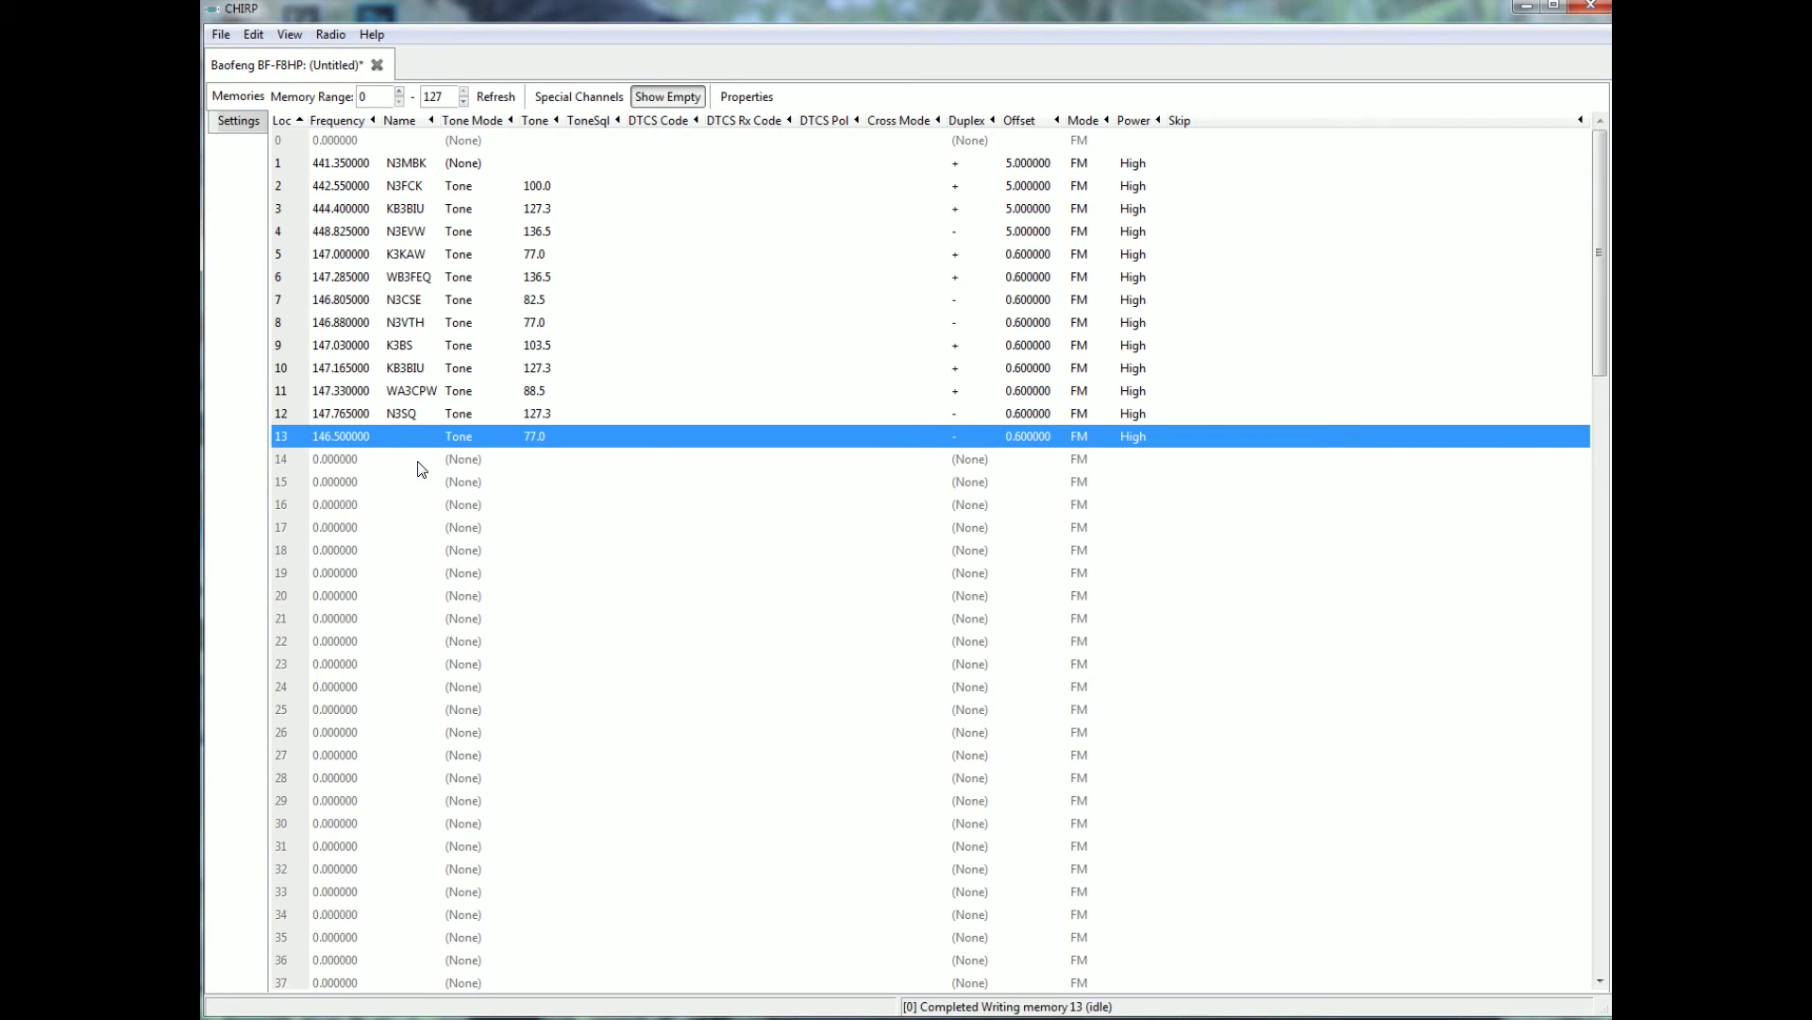
{"action": "left_click", "coordinate": [328, 478]}
{"action": "left_click", "coordinate": [330, 480]}
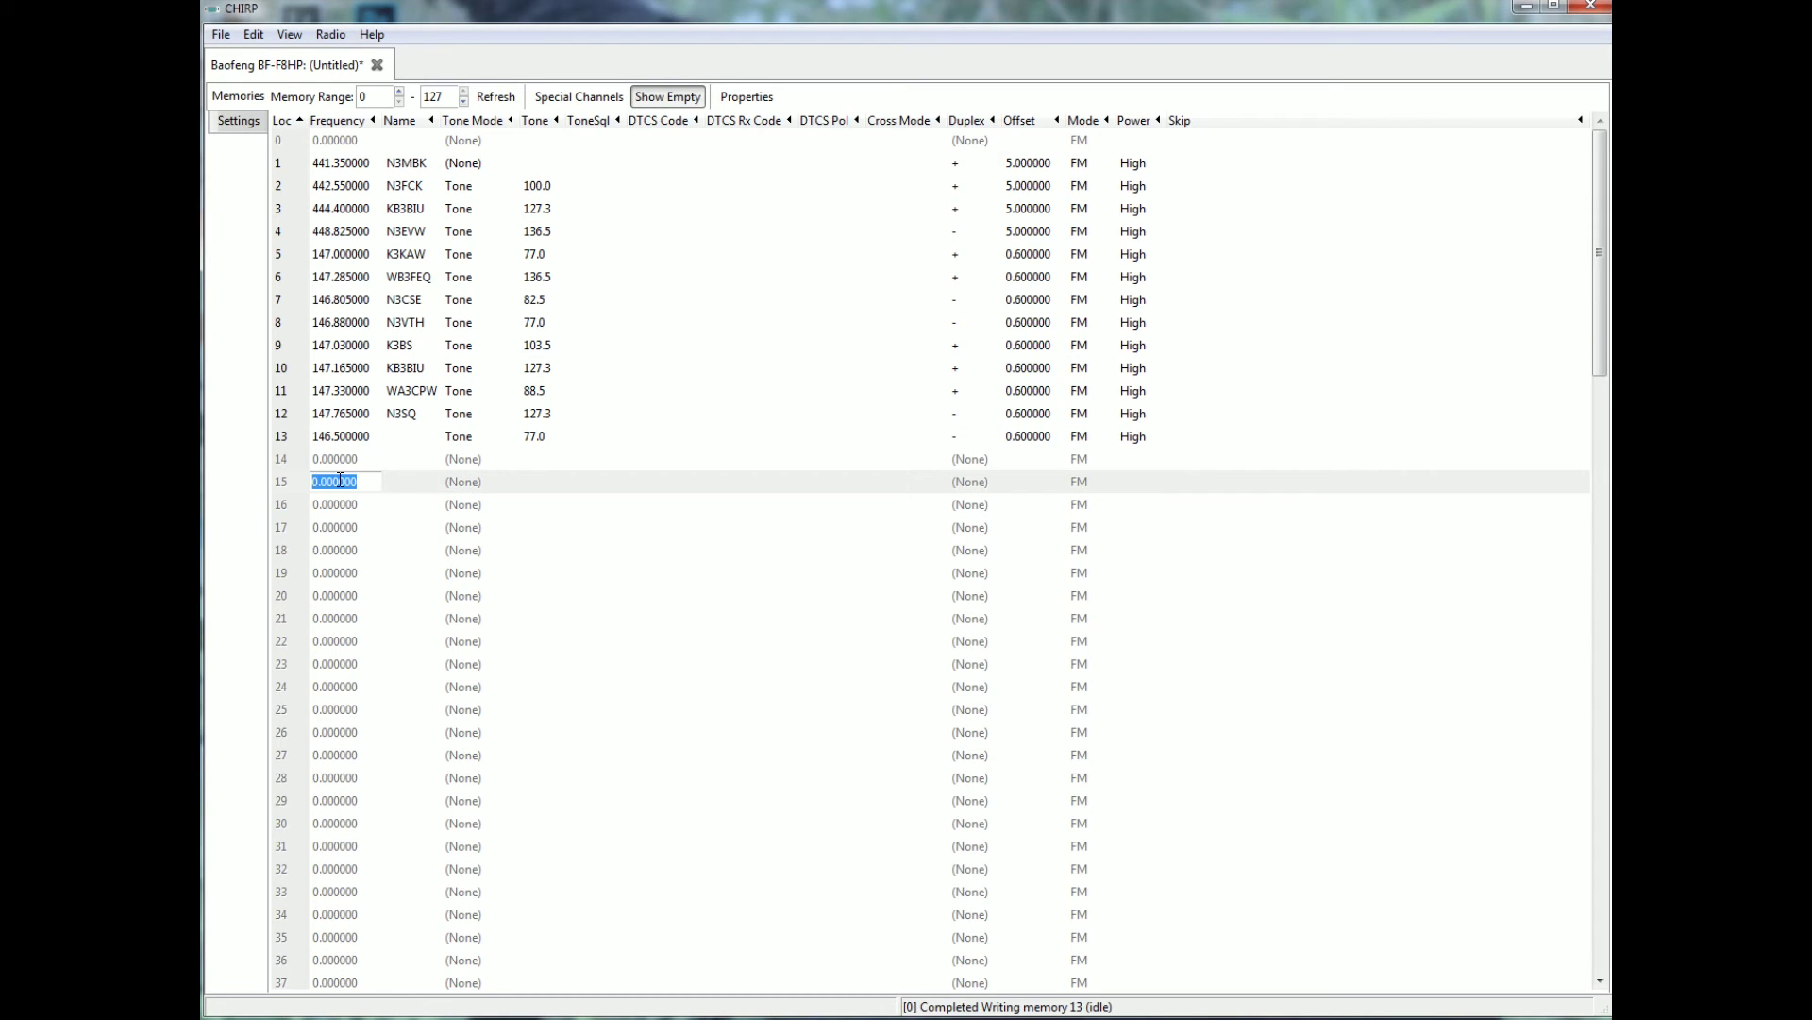
{"action": "left_click", "coordinate": [395, 484]}
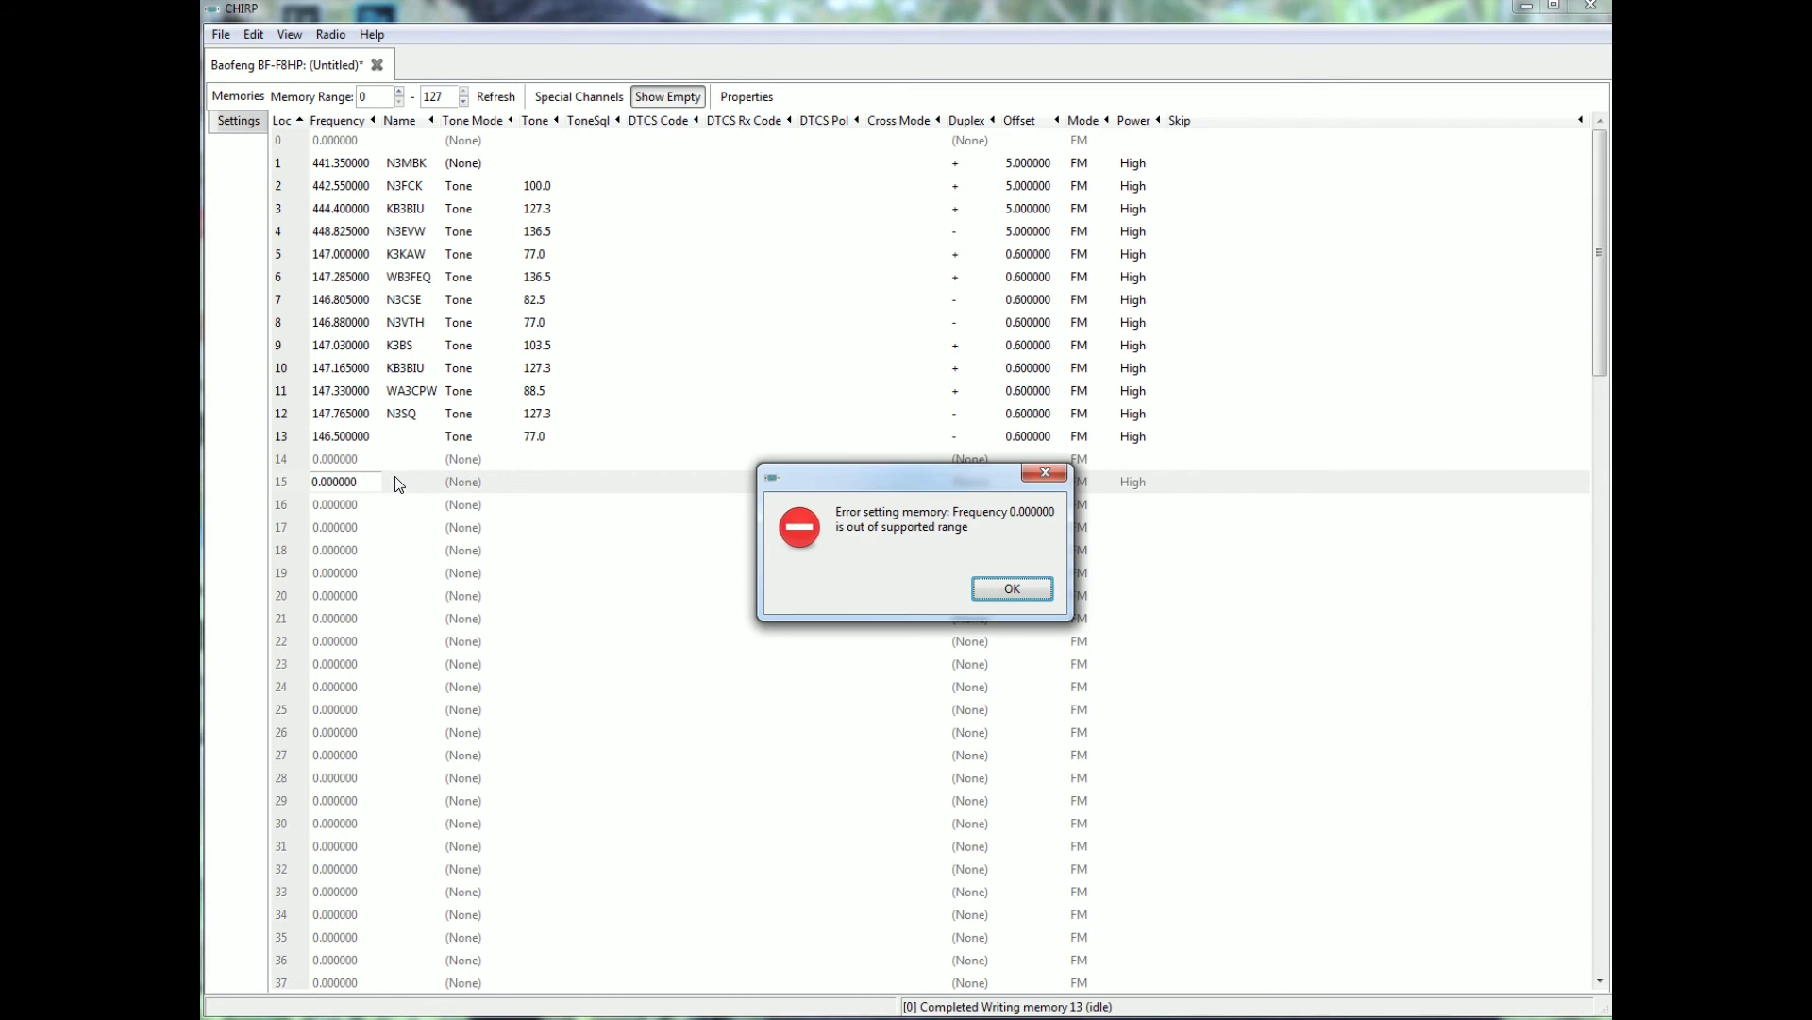
{"action": "left_click", "coordinate": [1042, 474]}
{"action": "left_click", "coordinate": [477, 489]}
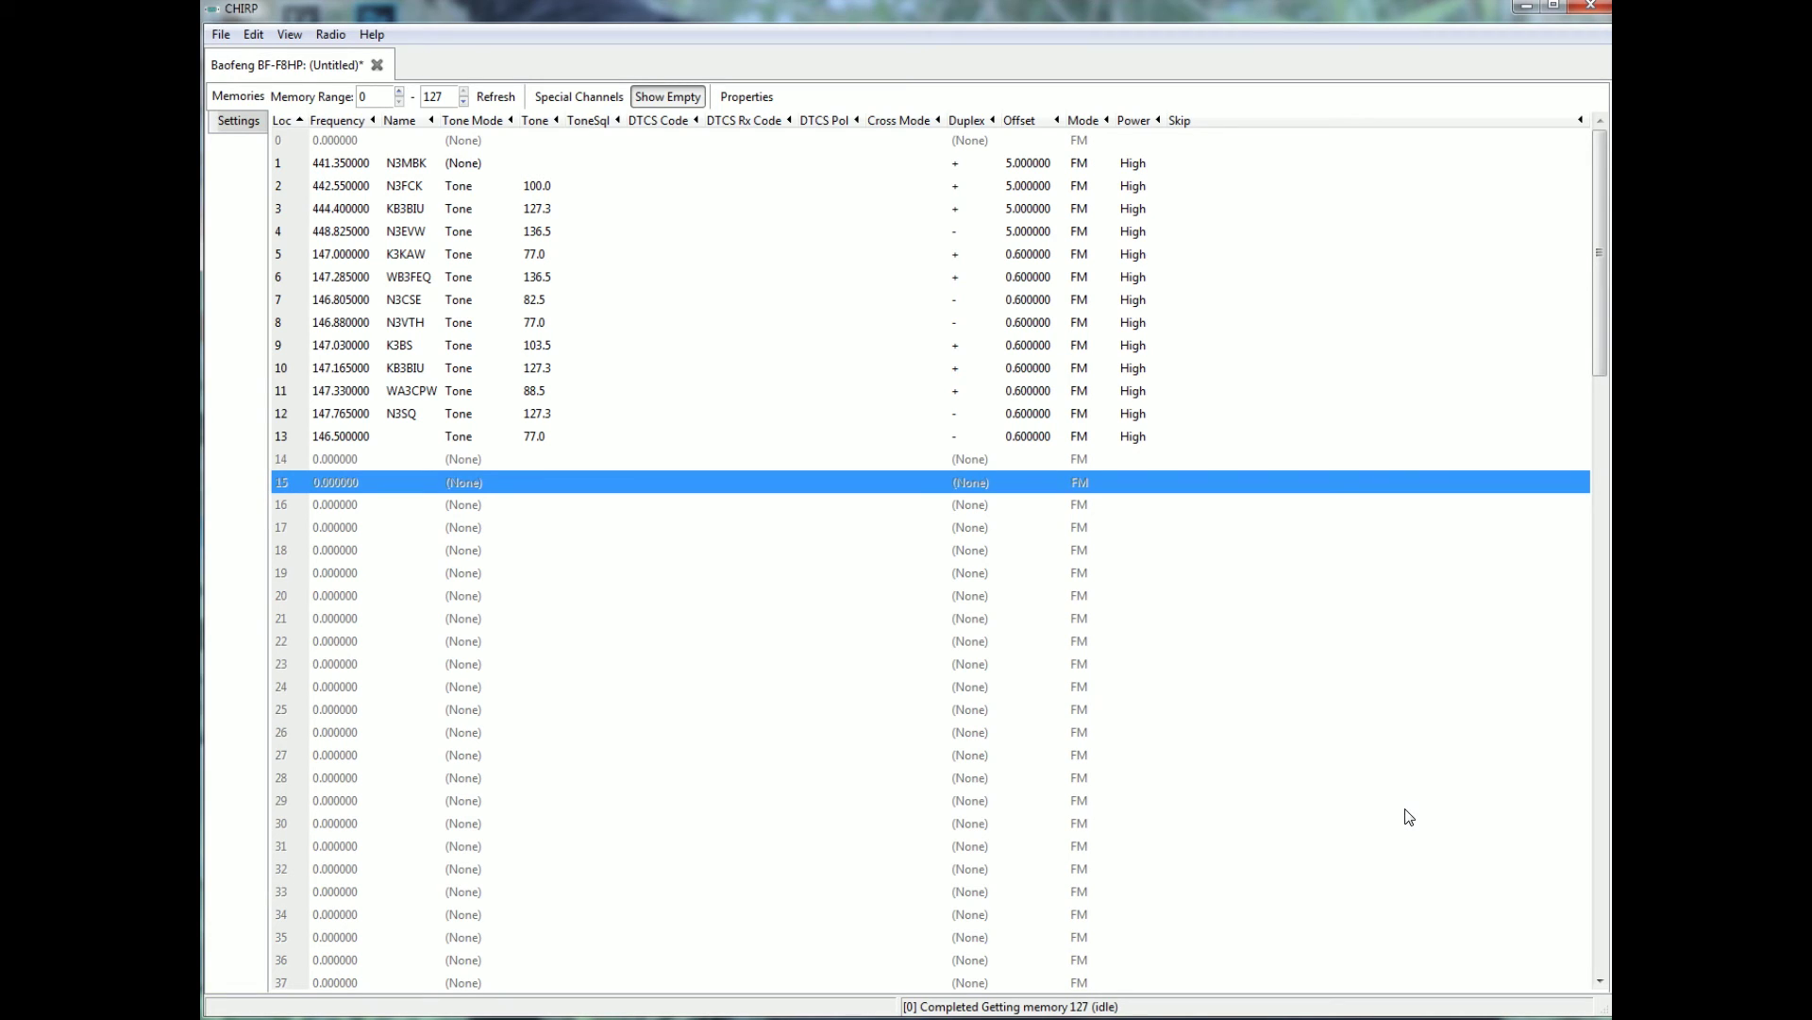
Close the untitled radio image without saving its changes and open 8_19_2016.img from the BAOFENG_BF-F8HP folder
{"action": "left_click", "coordinate": [376, 67]}
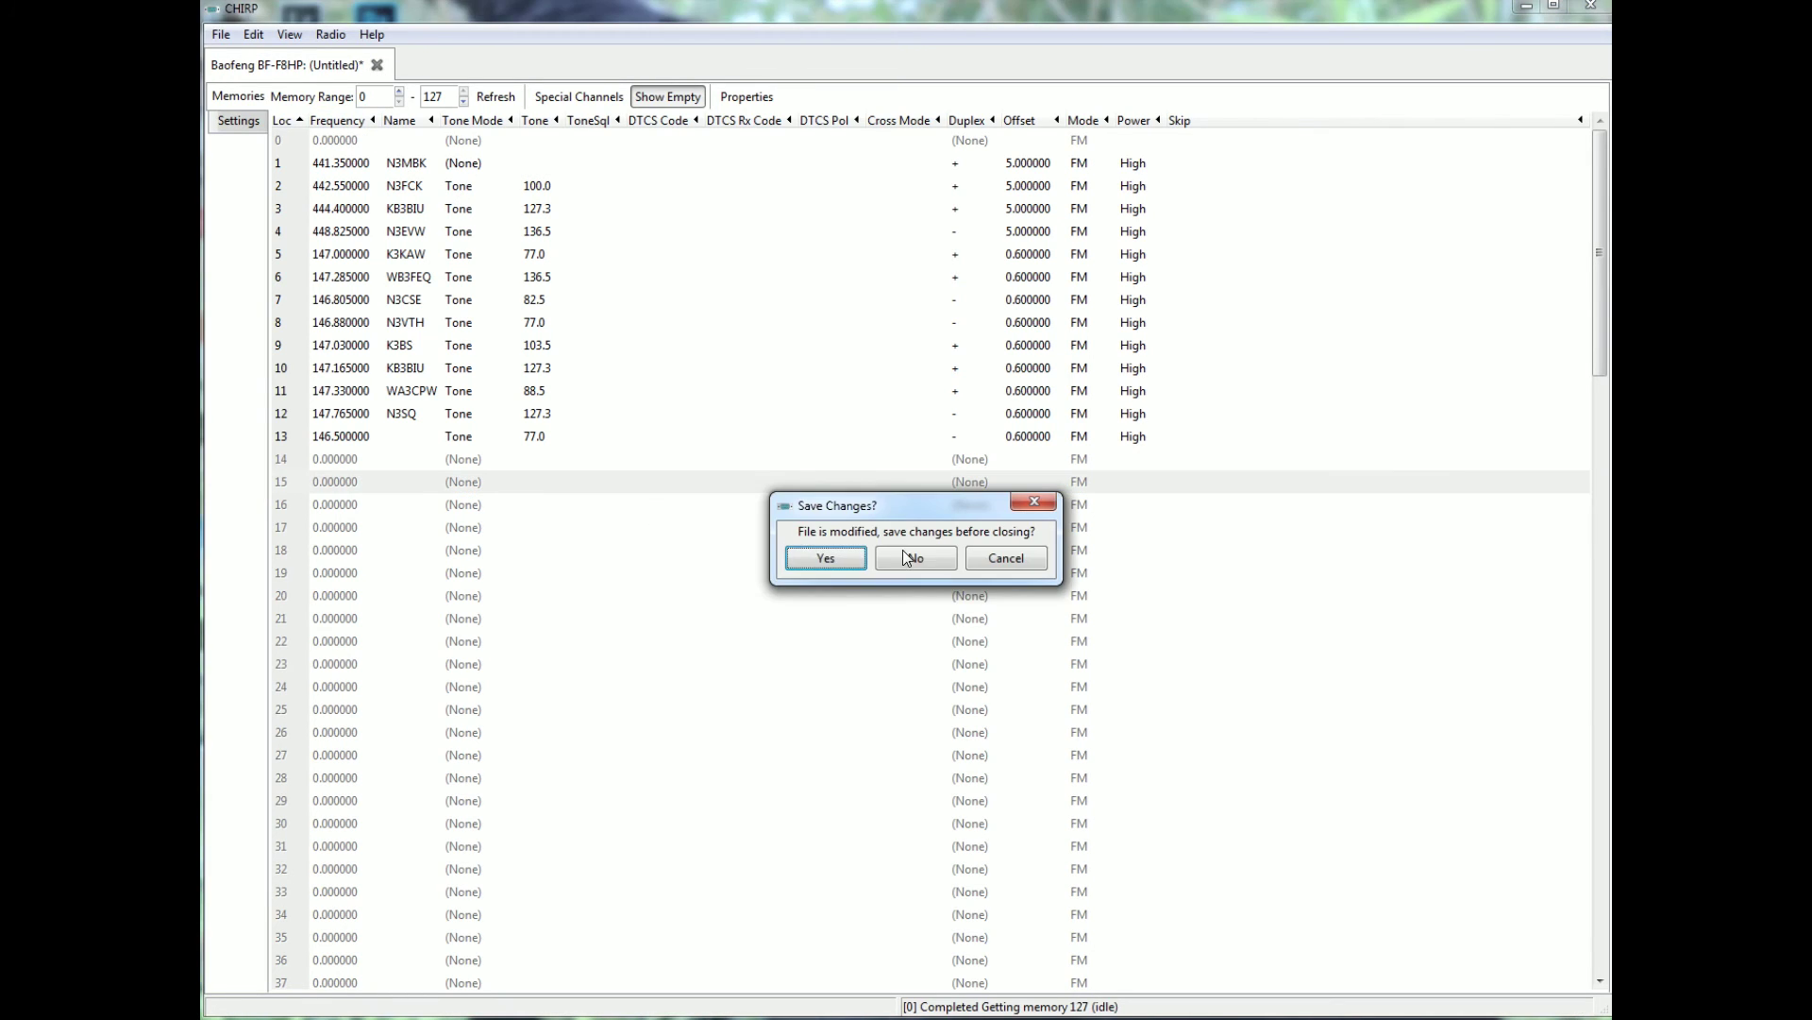
{"action": "left_click", "coordinate": [936, 558]}
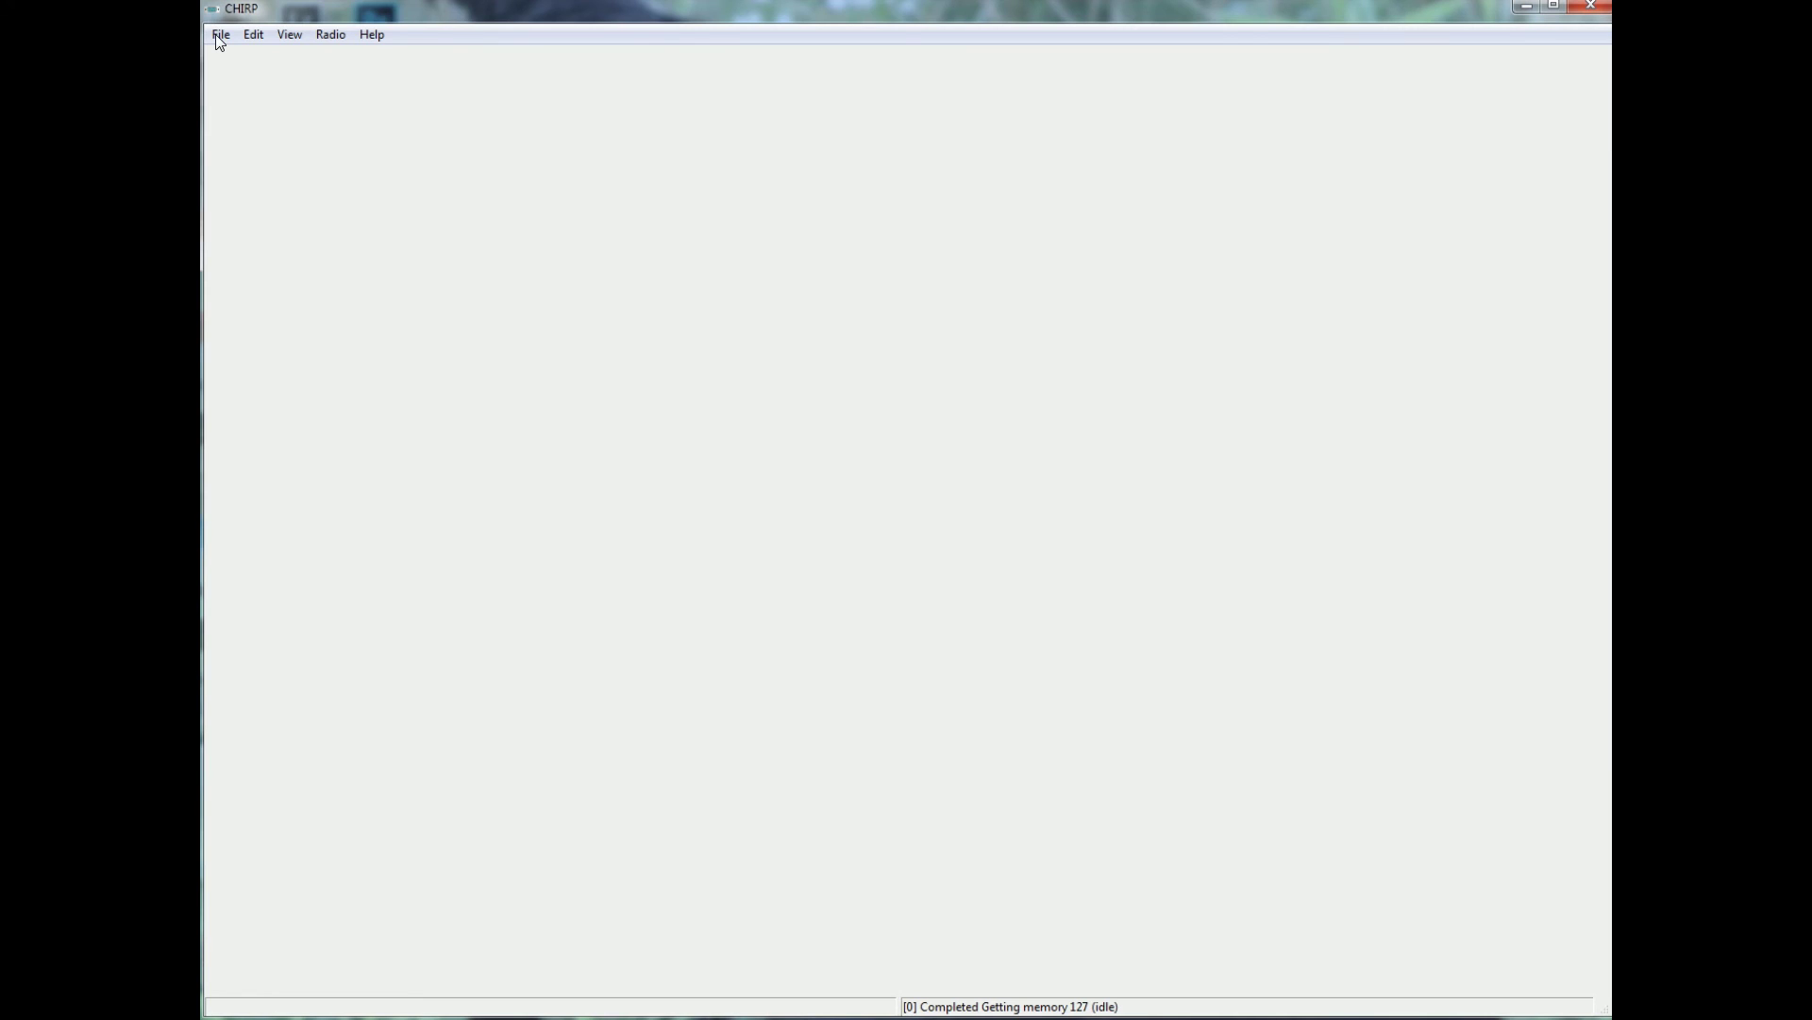
{"action": "left_click", "coordinate": [216, 34]}
{"action": "left_click", "coordinate": [223, 77]}
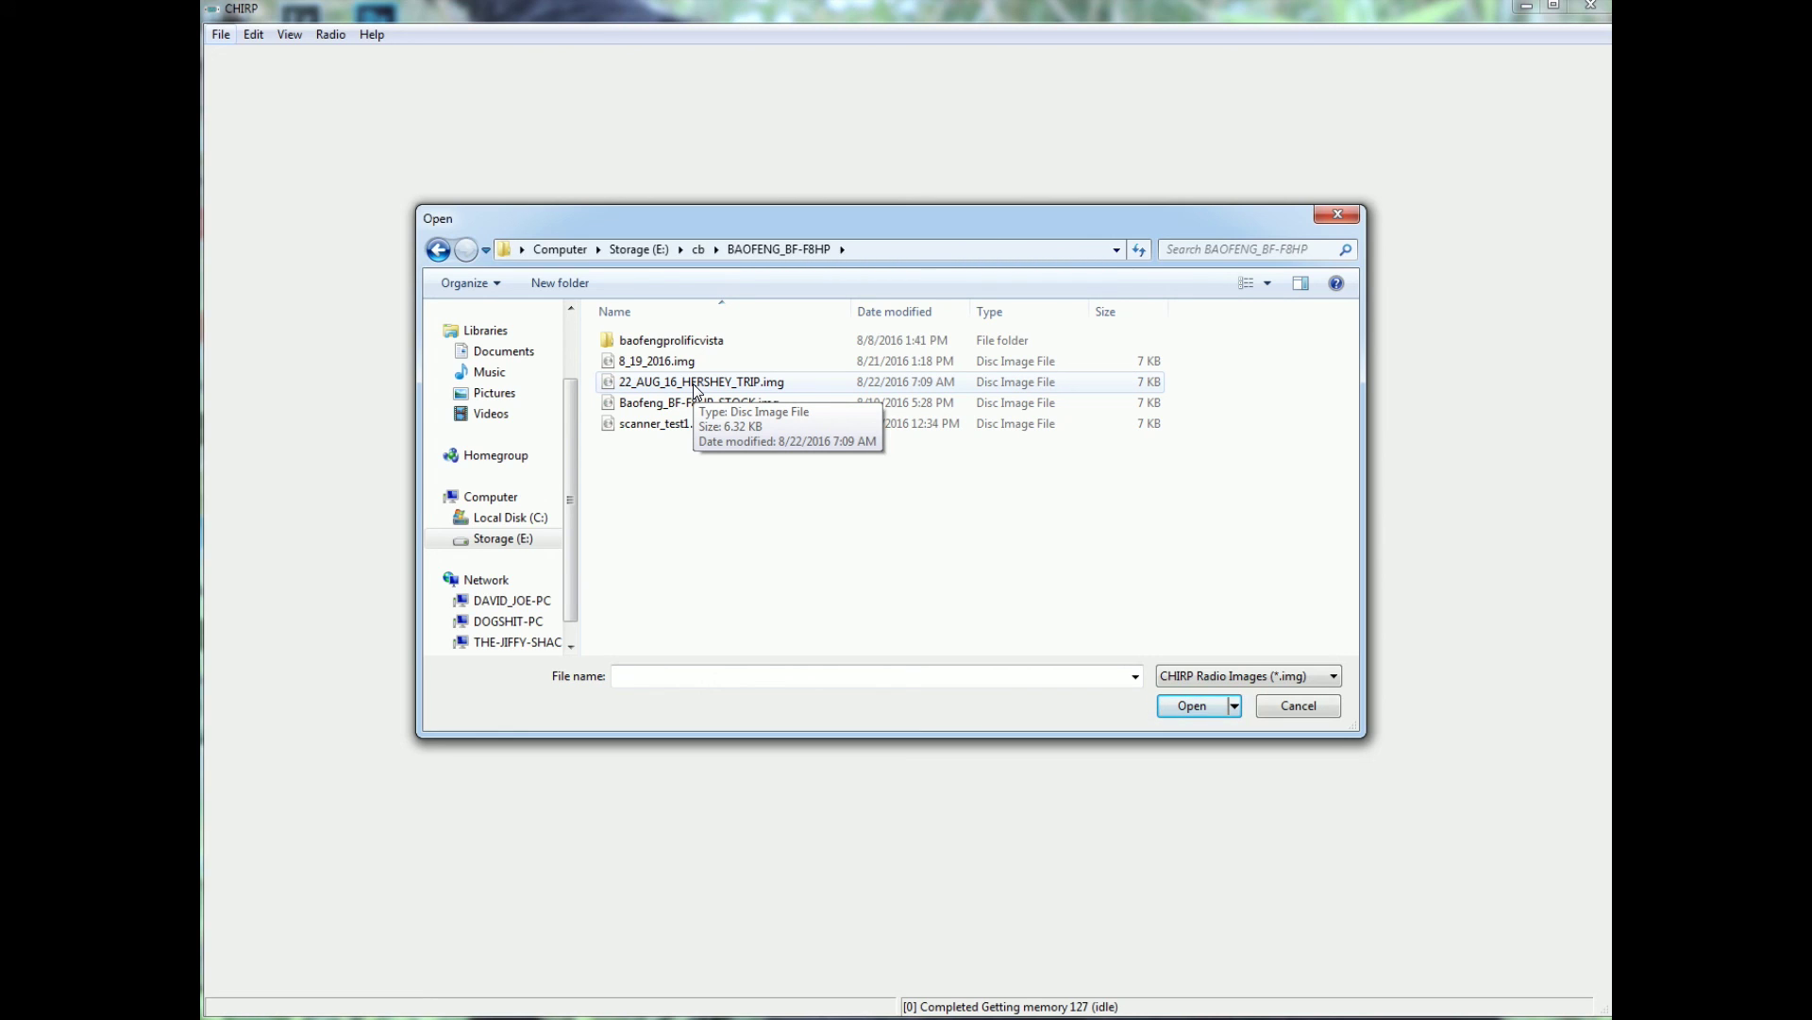
{"action": "left_click", "coordinate": [674, 357]}
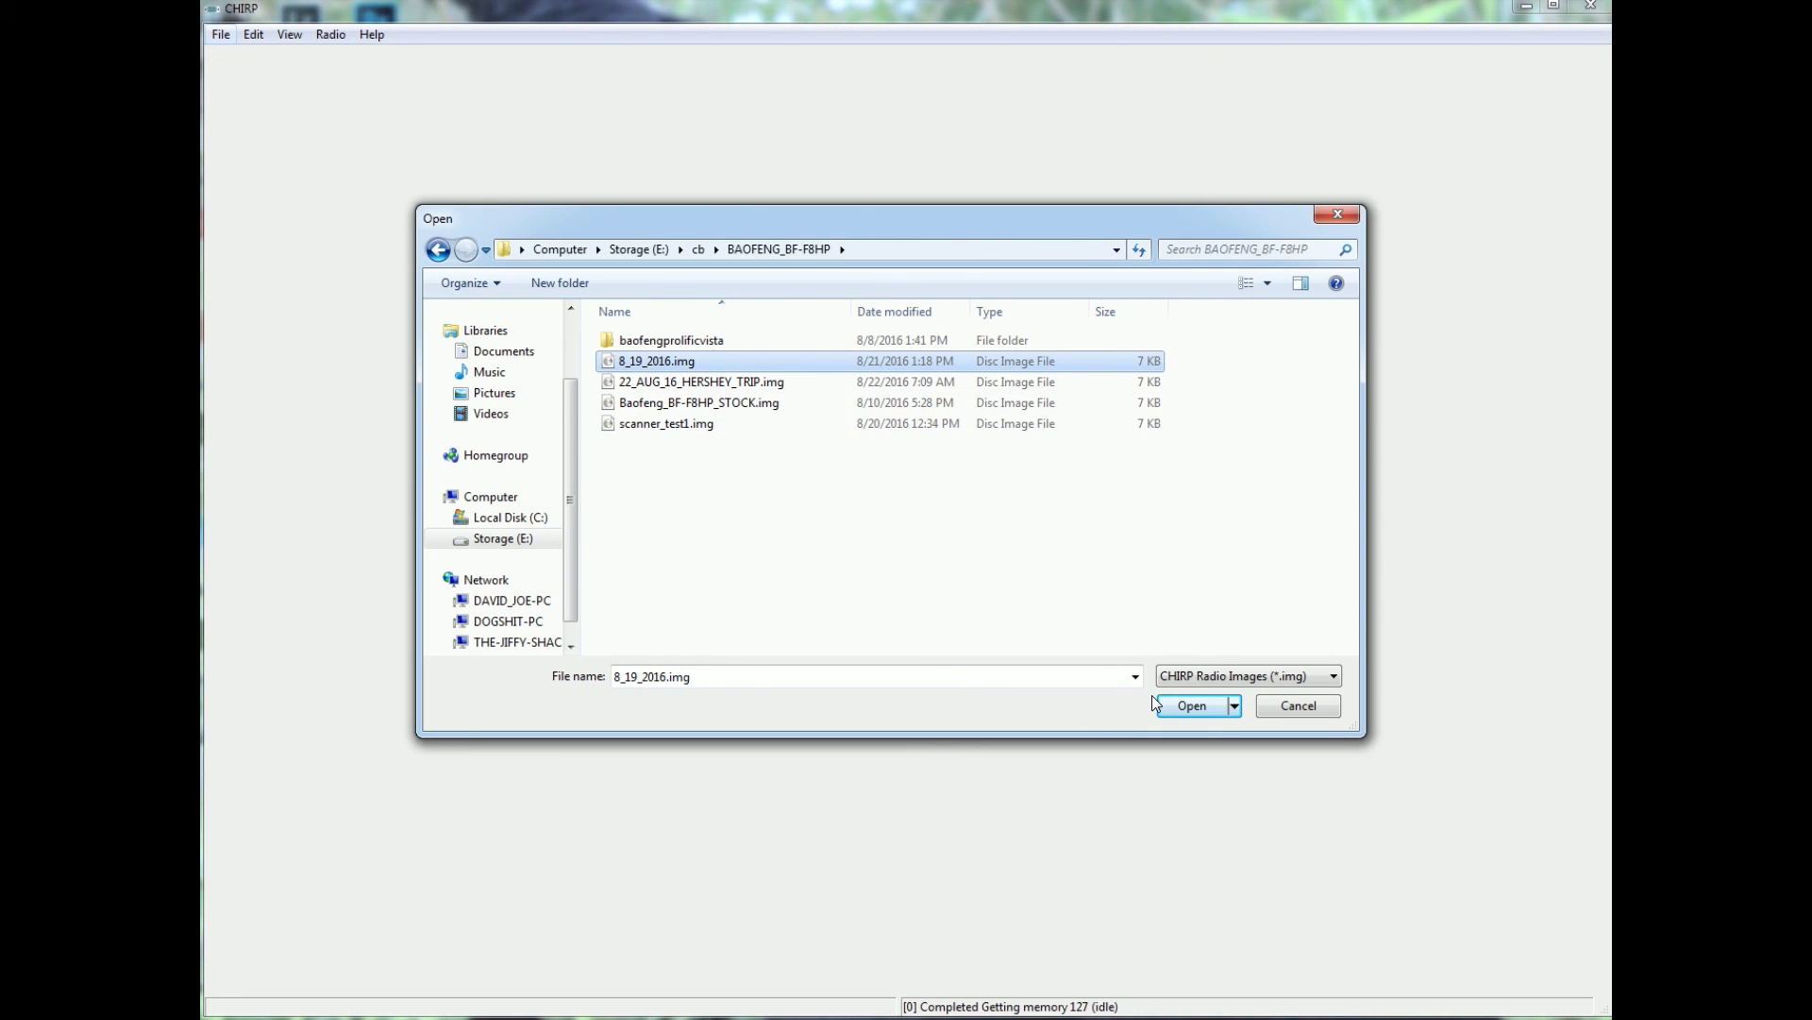
{"action": "left_click", "coordinate": [1191, 706]}
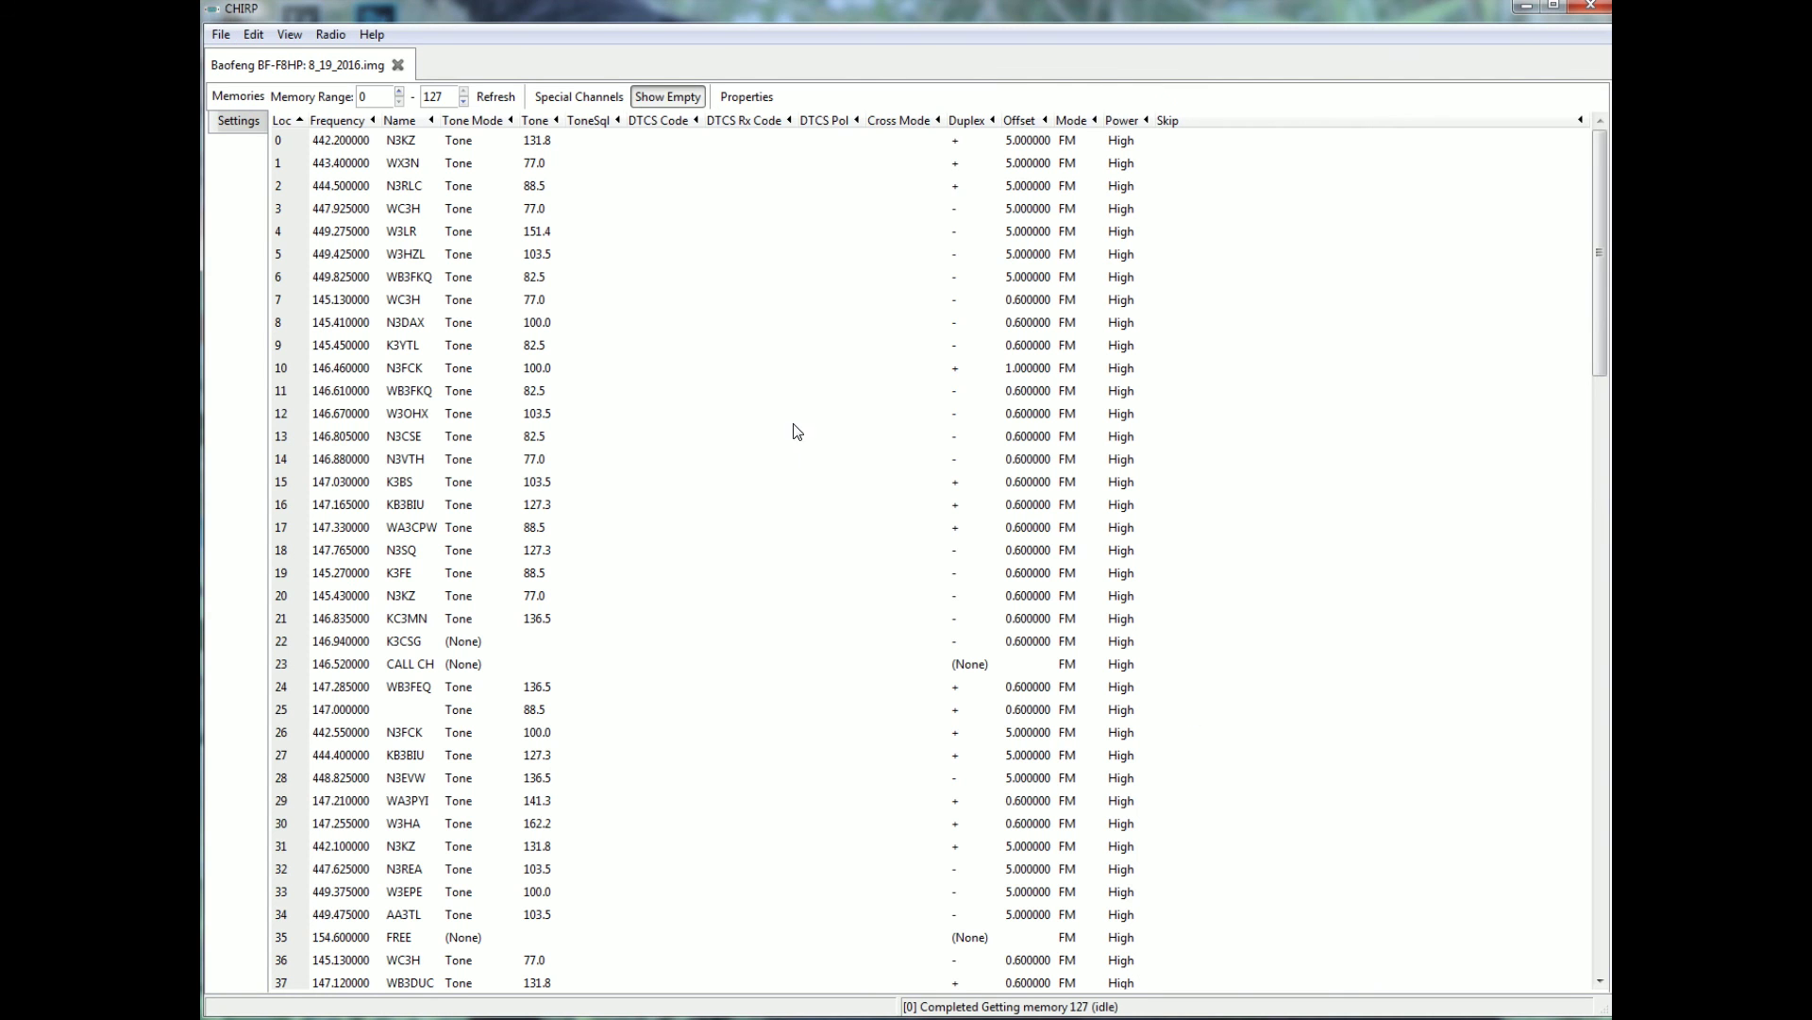
Upload the 8_19_2016.img channel list to the Baofeng BF-F8HP radio through port COM8
{"action": "scroll", "coordinate": [774, 501], "scroll_direction": "down", "scroll_amount": 5}
{"action": "scroll", "coordinate": [765, 557], "scroll_direction": "up", "scroll_amount": 5}
{"action": "left_click", "coordinate": [334, 36]}
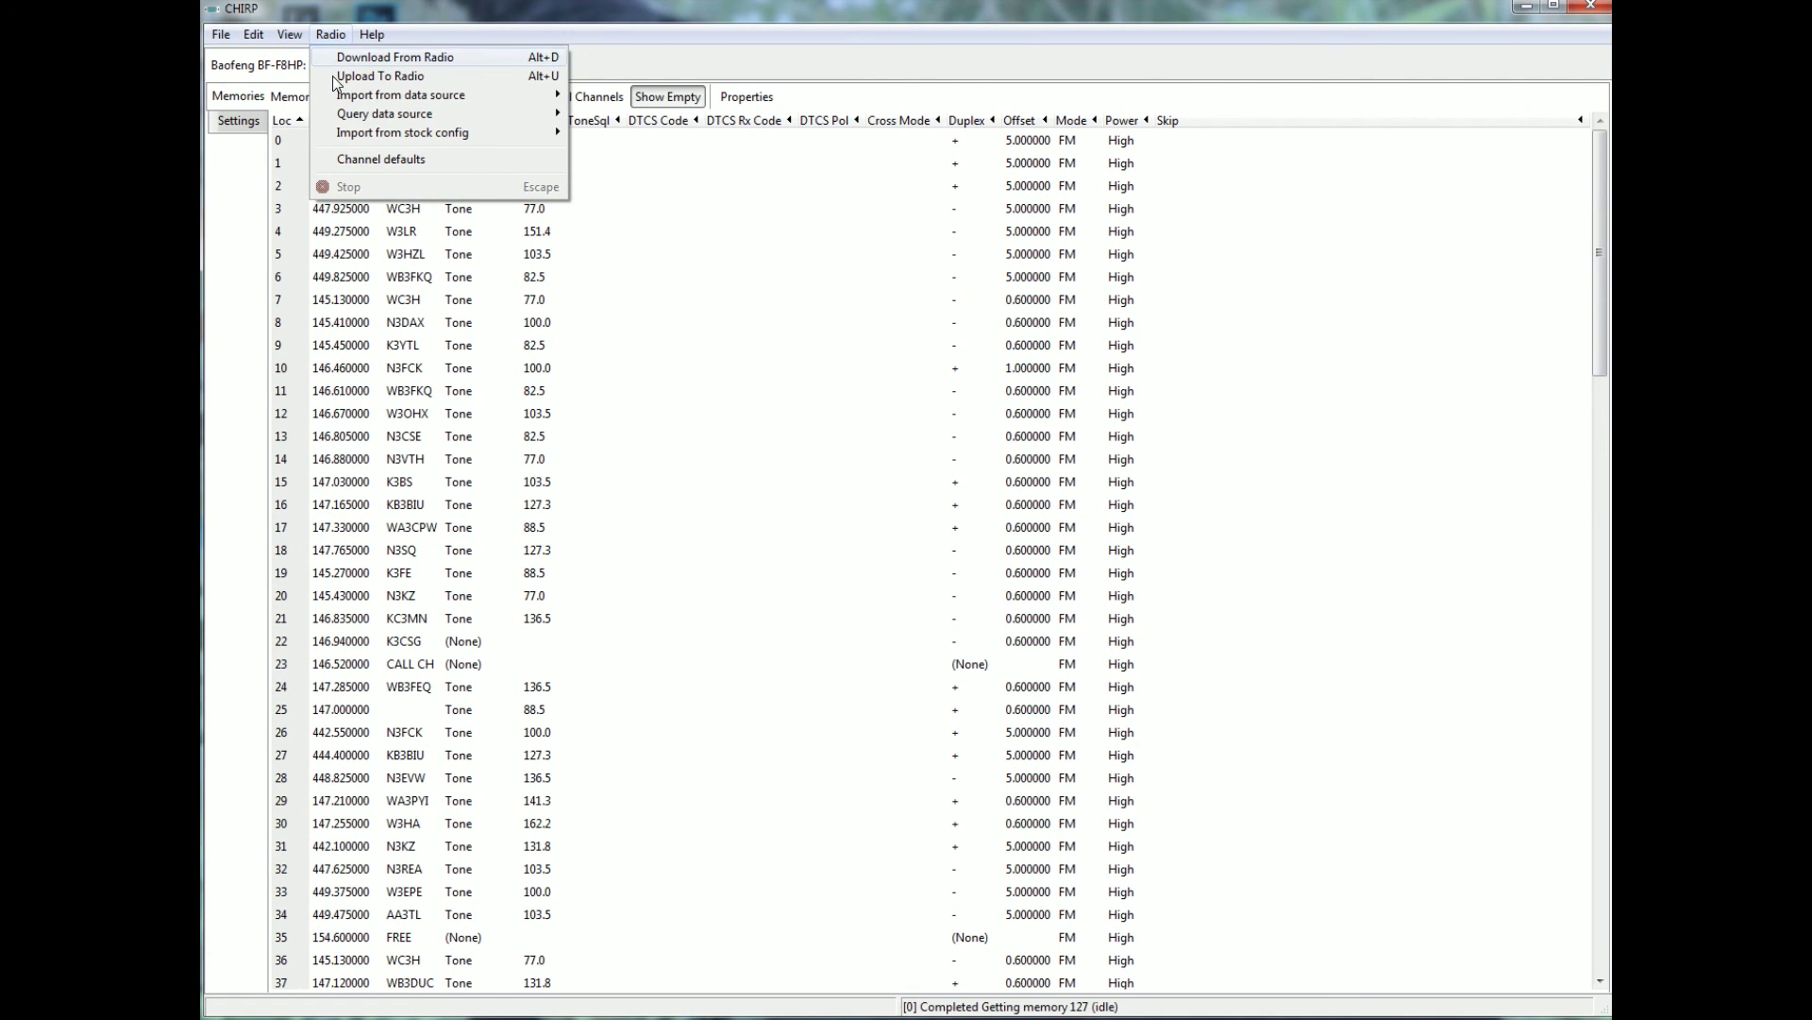
{"action": "left_click", "coordinate": [377, 76]}
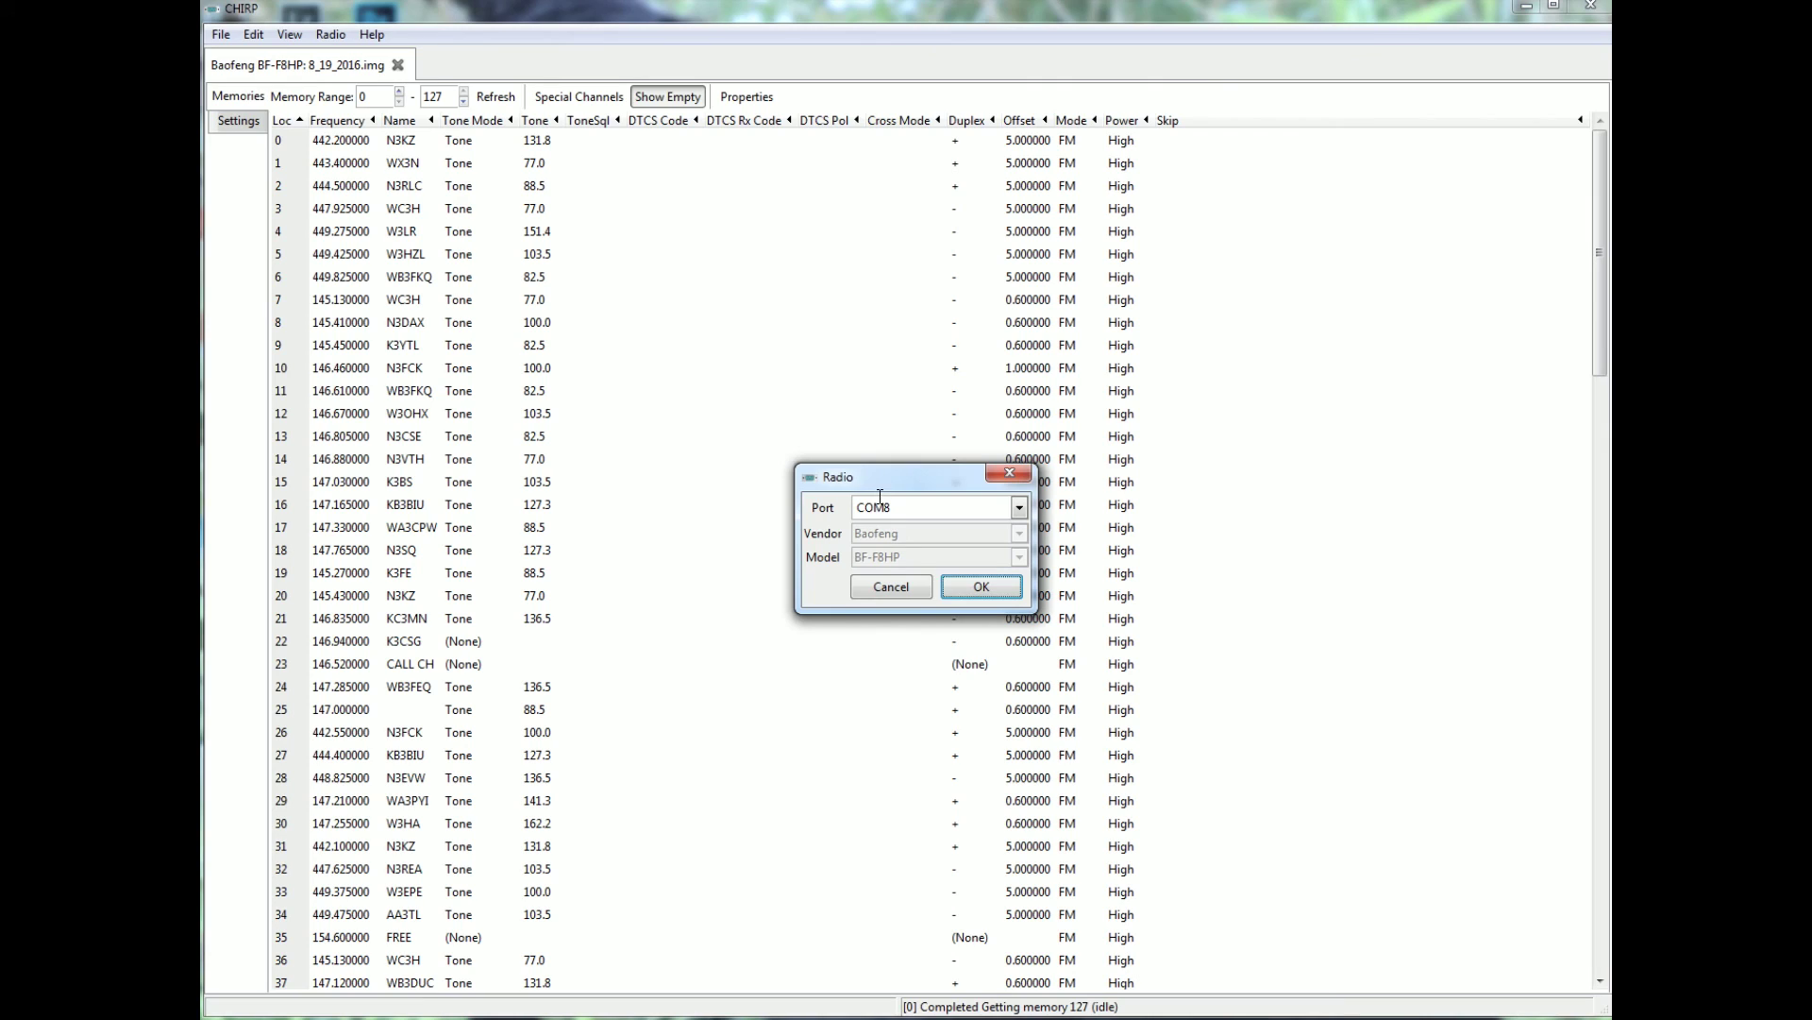
{"action": "left_click", "coordinate": [986, 586]}
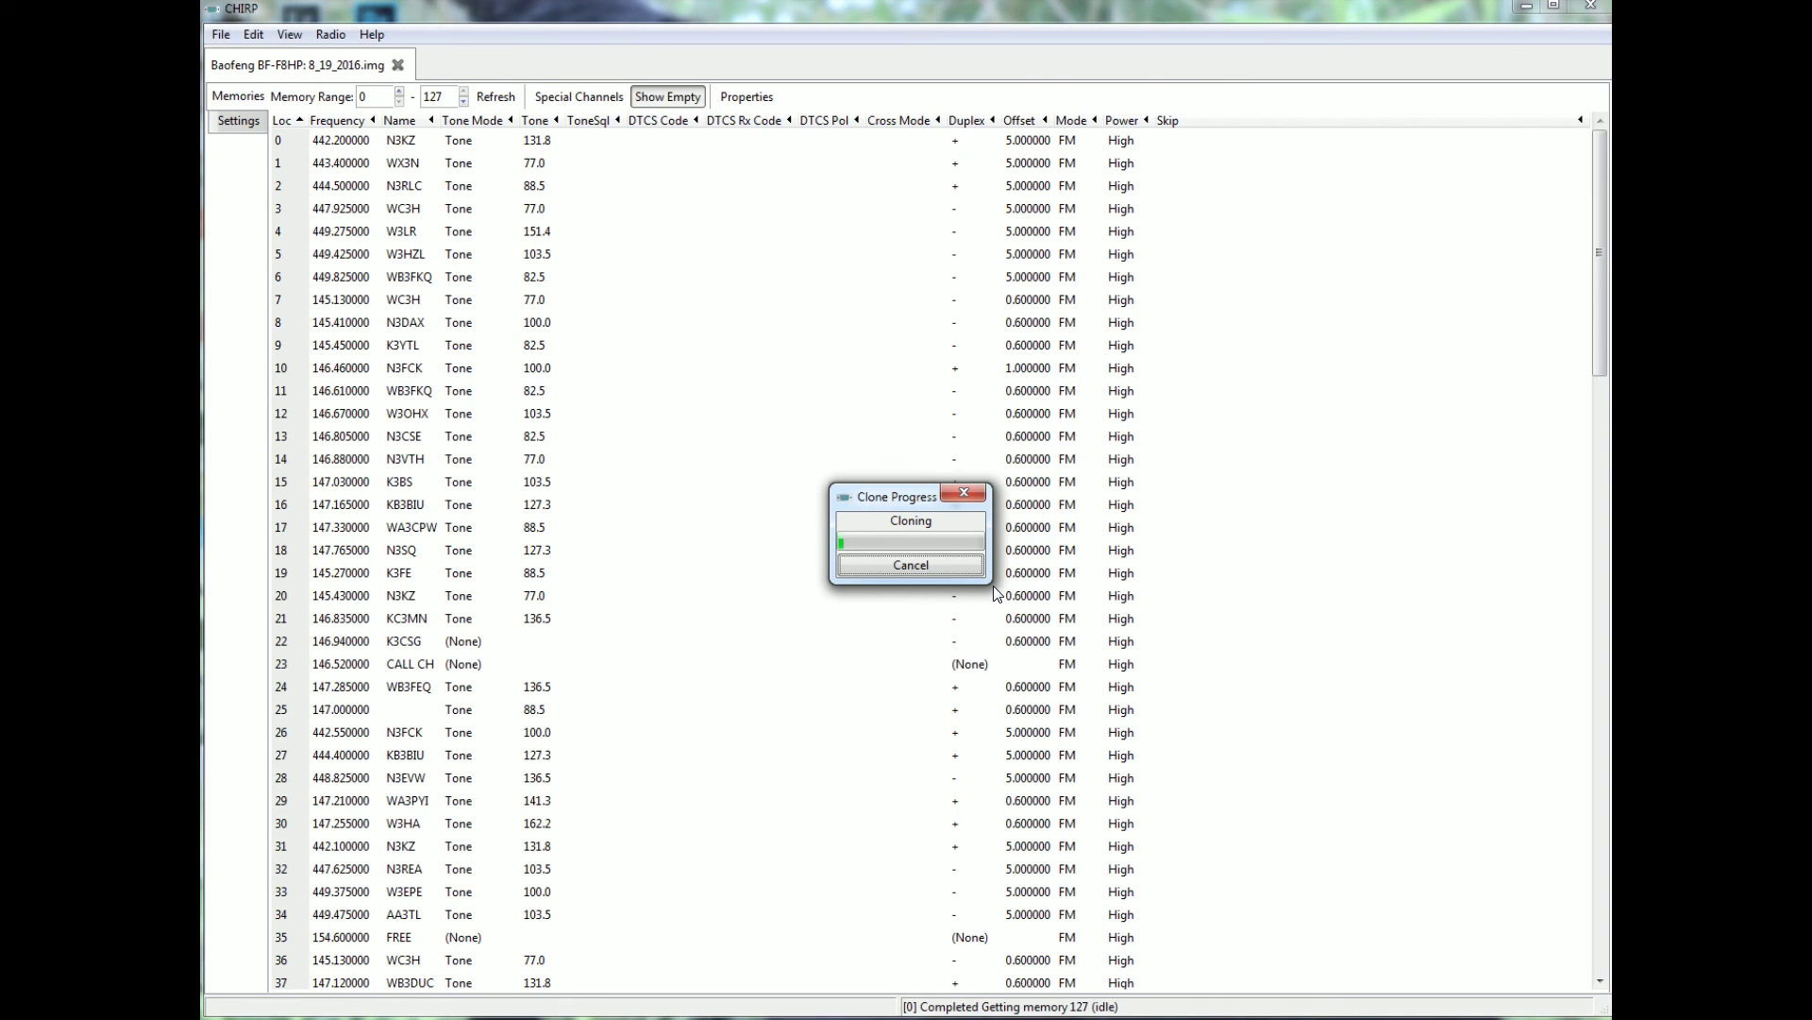